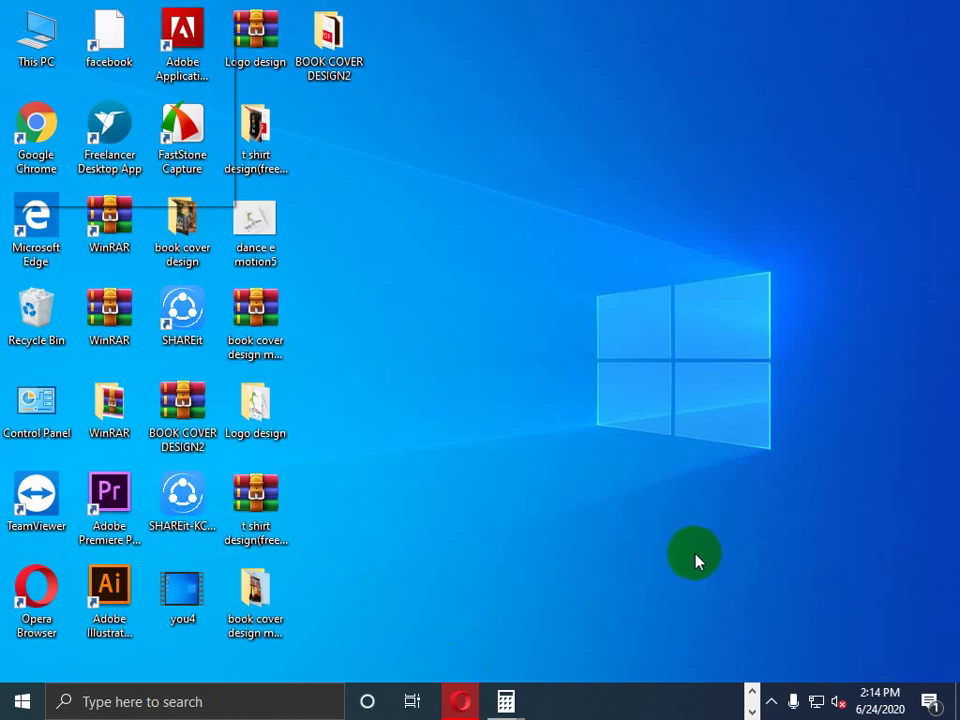
# Switch to Photoshop and maximize its window
pyautogui.moveTo(468, 706)
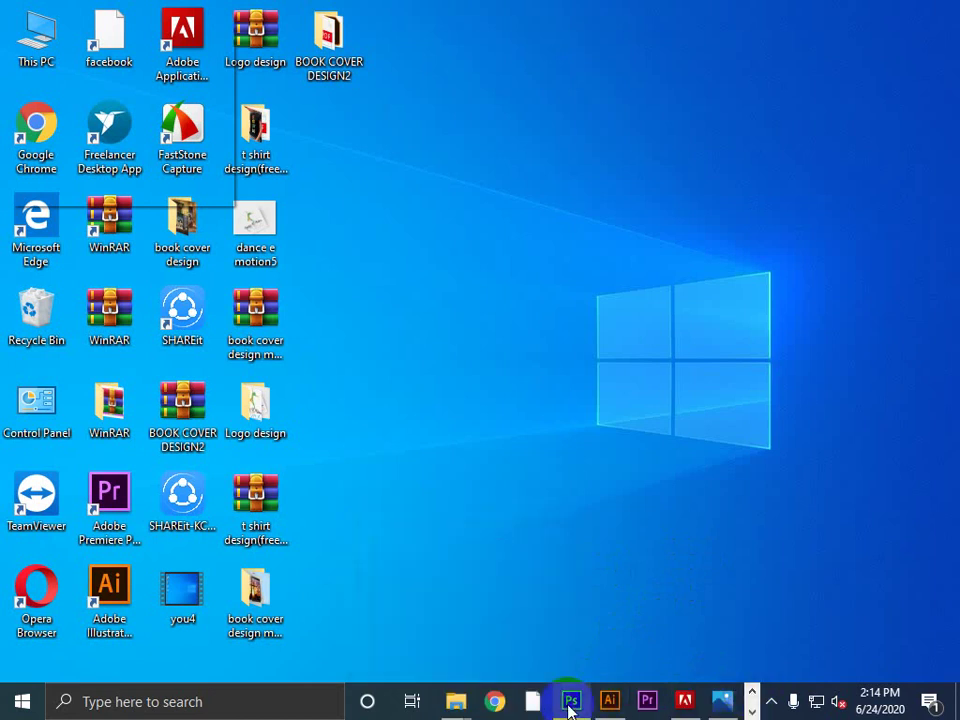
pyautogui.moveTo(570, 702)
pyautogui.click(562, 648)
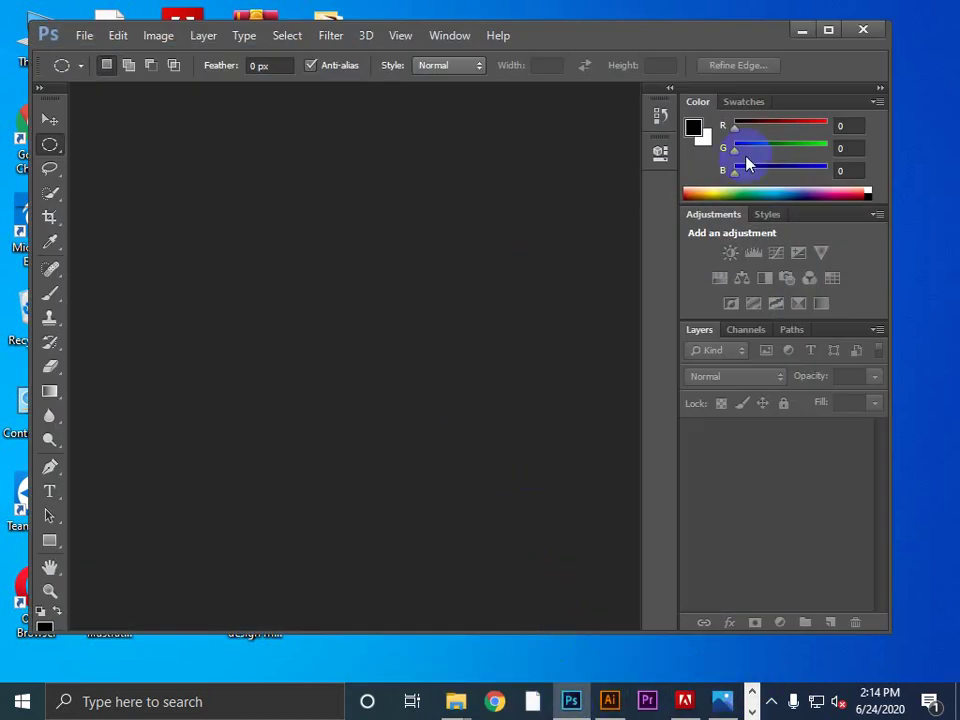
pyautogui.click(828, 30)
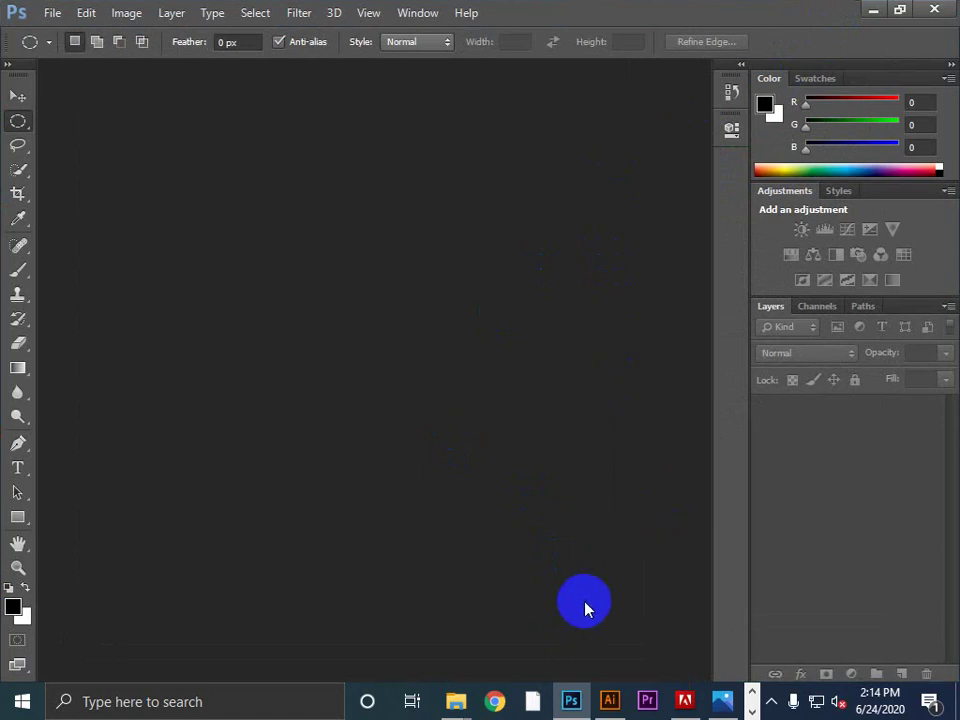
# Switch to the Opera browser showing the Google image results for "people walking"
pyautogui.click(753, 709)
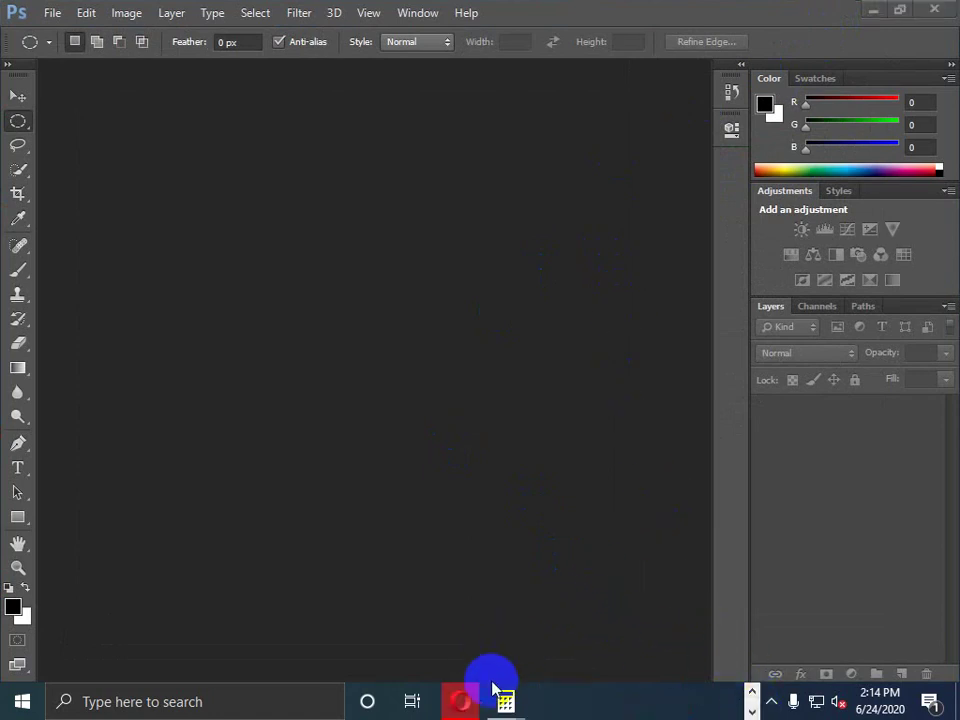
pyautogui.click(452, 645)
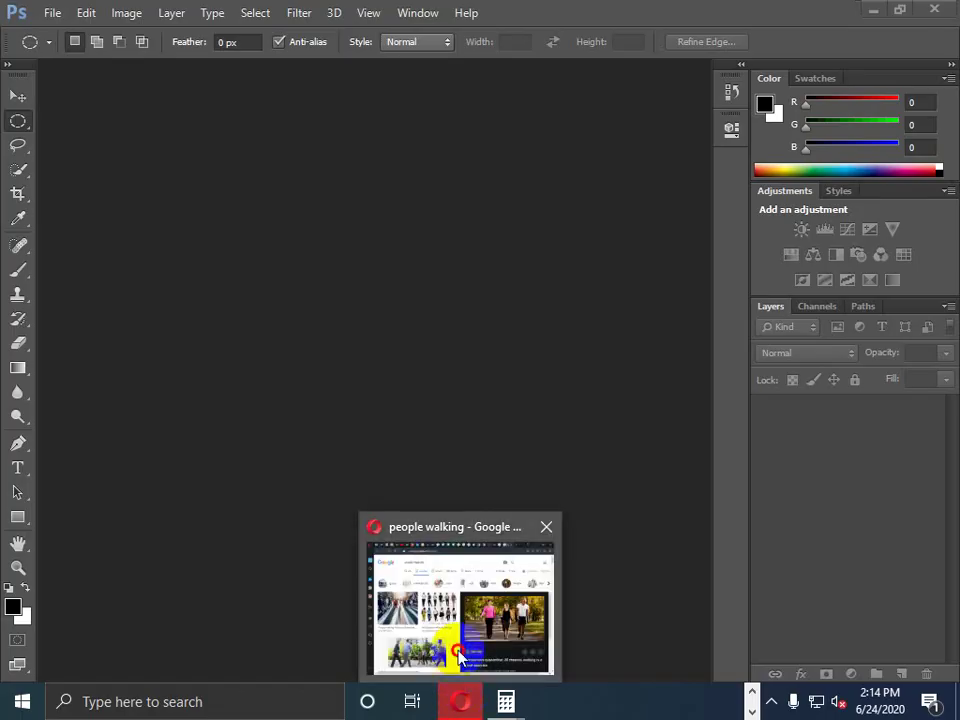
pyautogui.click(458, 657)
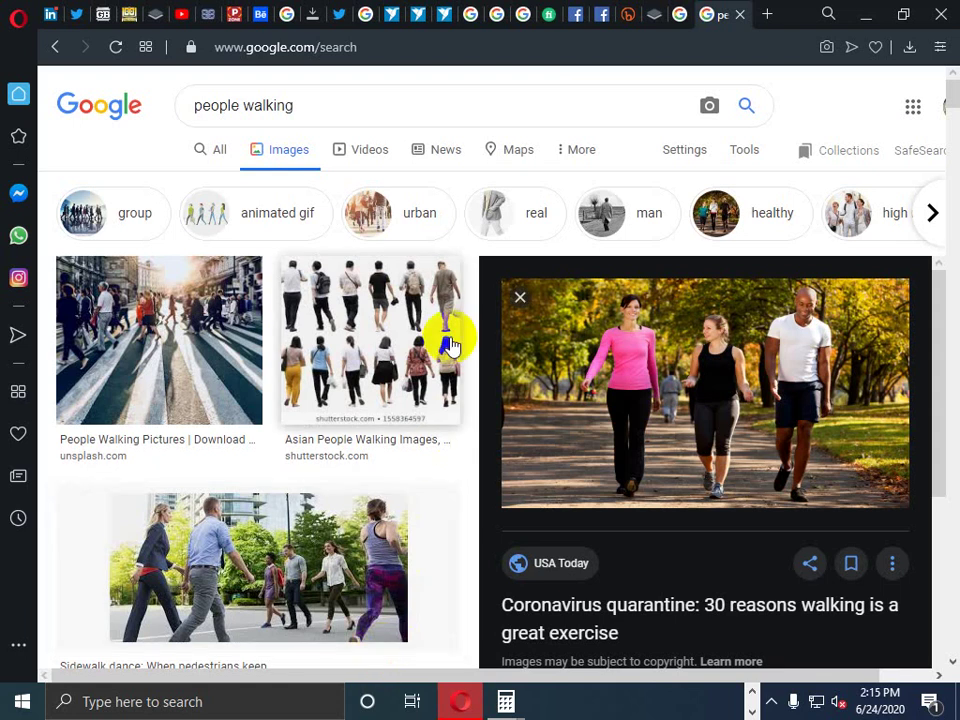
# Look through the Google image results for "people walking" for a suitable group photo
pyautogui.scroll(-10, 242, 375)
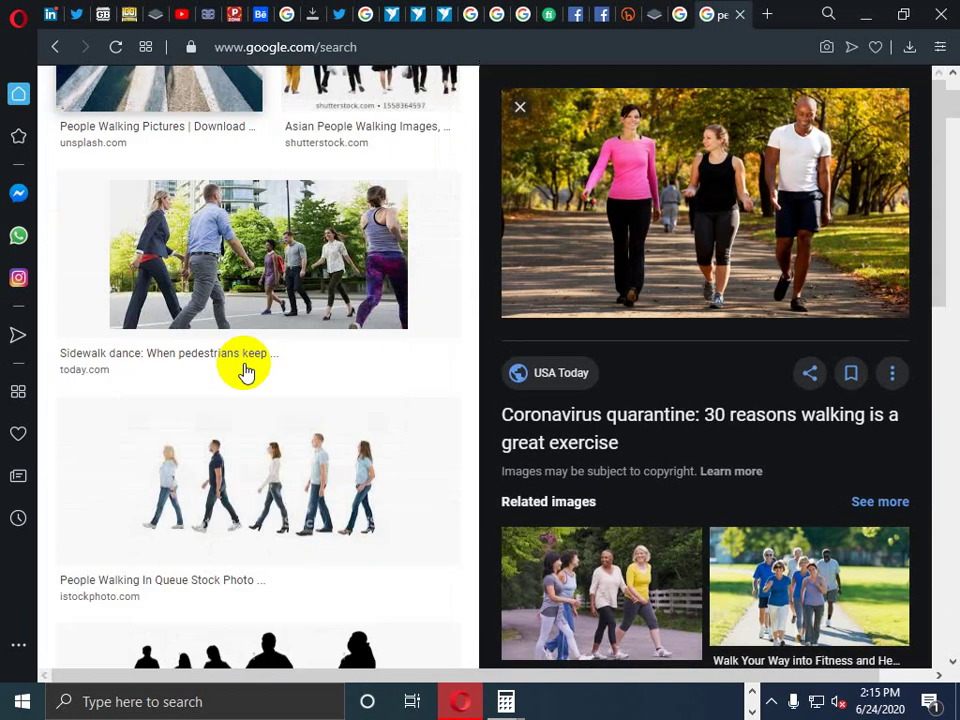
pyautogui.scroll(-9, 334, 415)
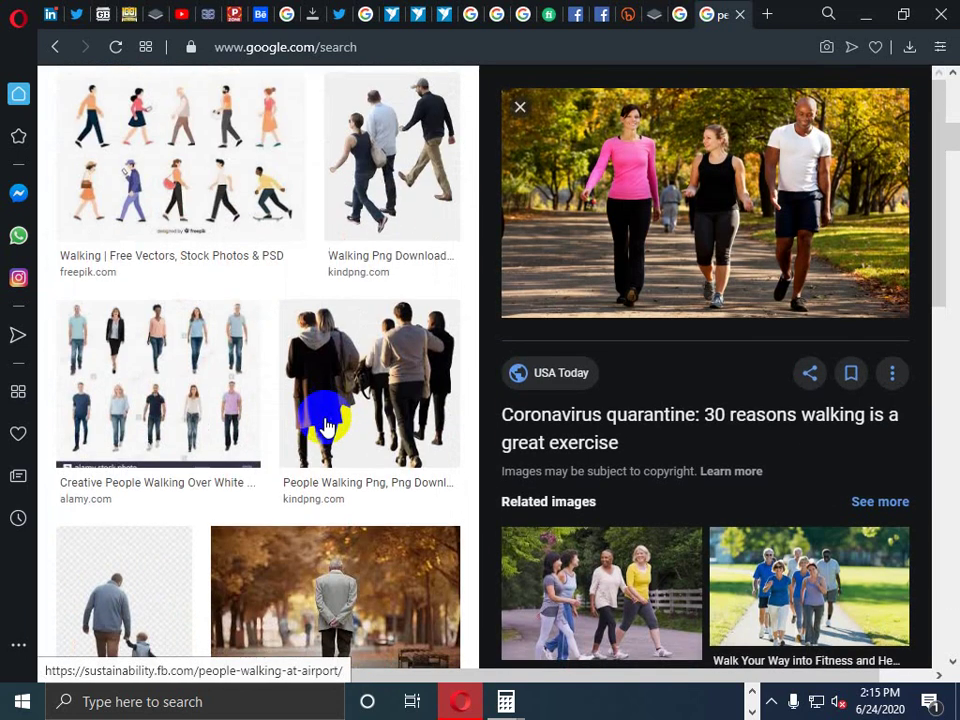
pyautogui.scroll(-10, 334, 422)
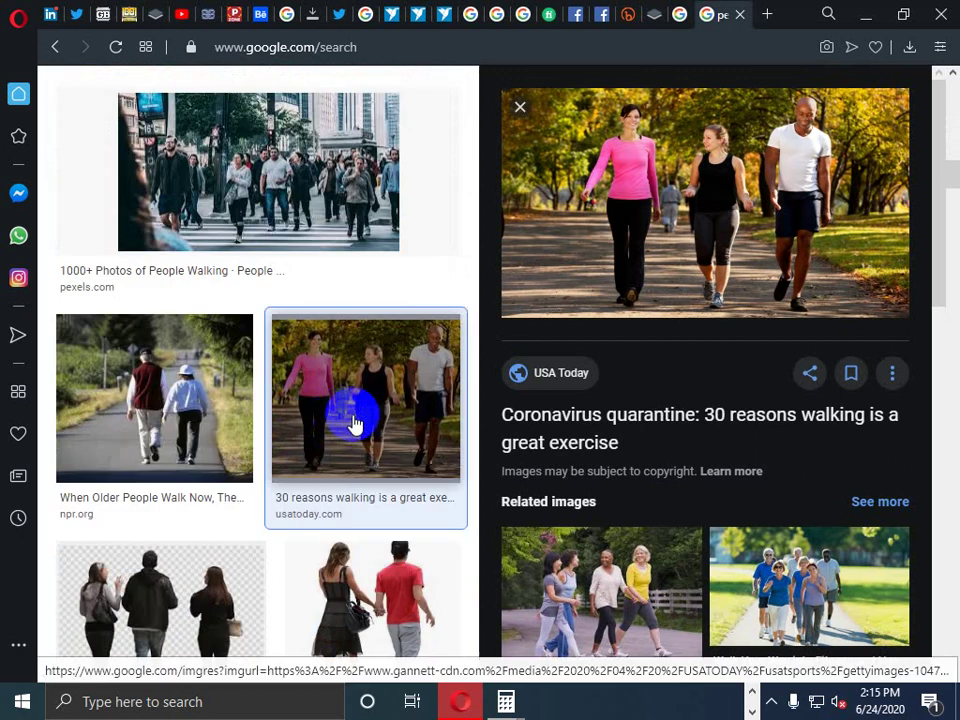
pyautogui.scroll(-5, 340, 450)
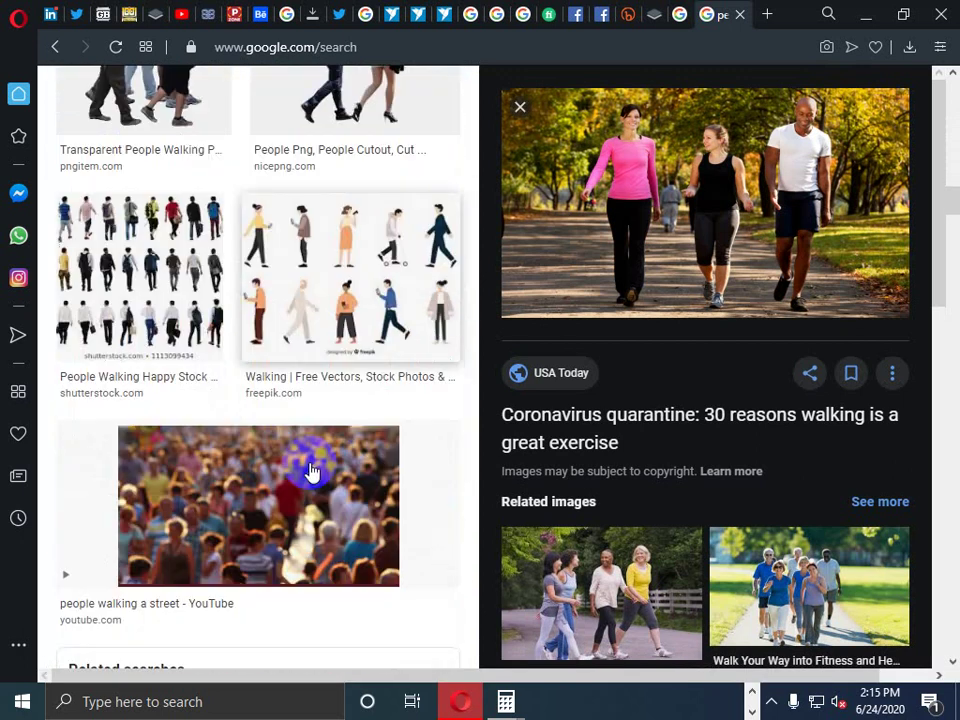
pyautogui.scroll(-8, 312, 470)
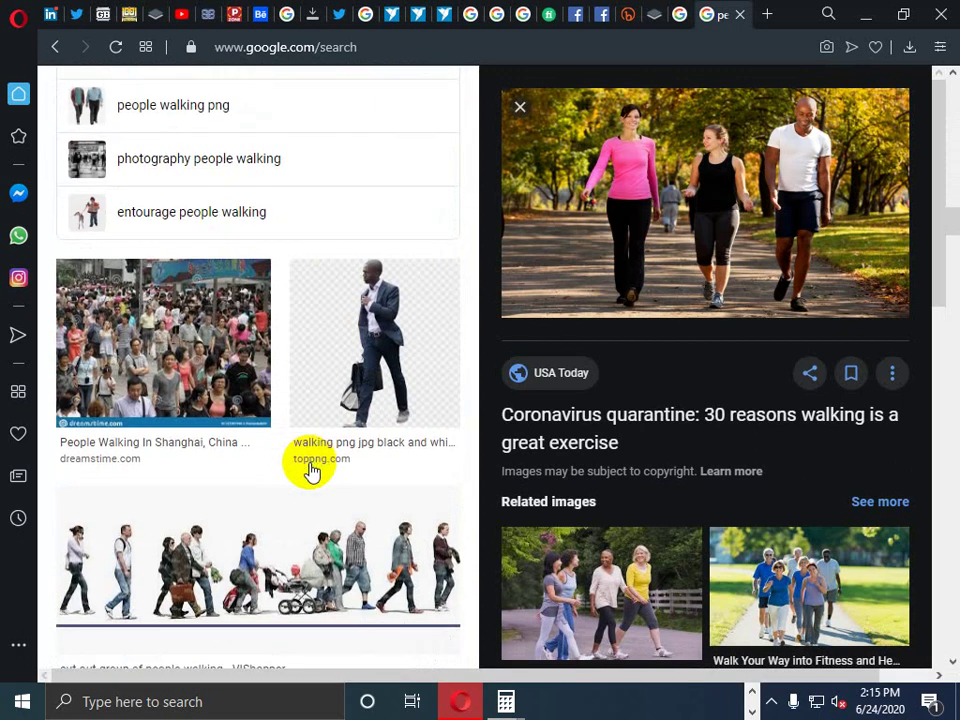
pyautogui.scroll(-5, 312, 470)
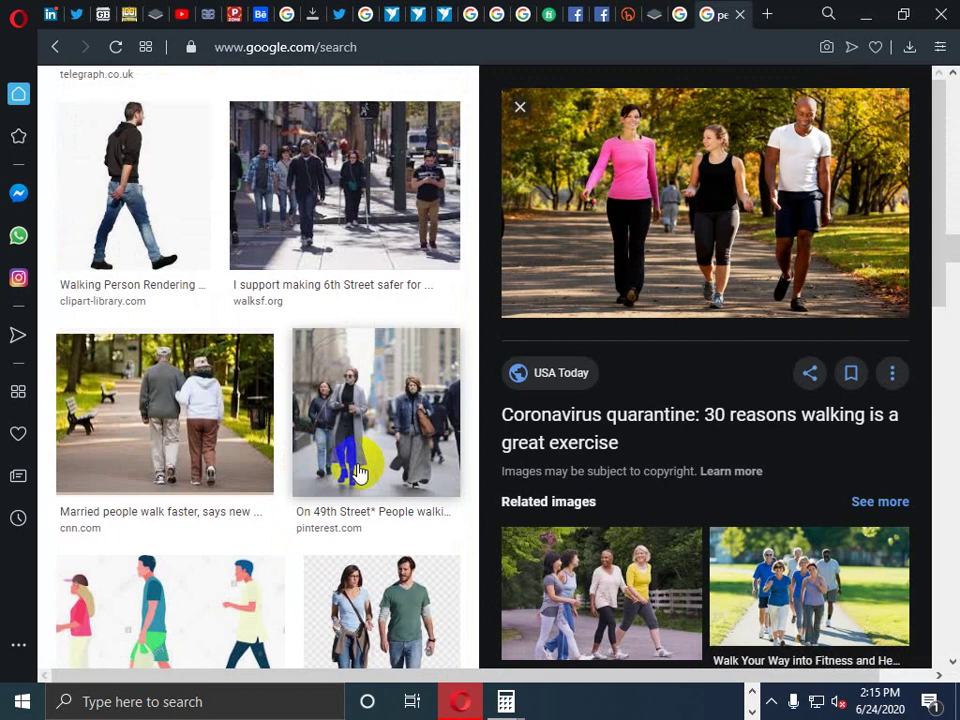
pyautogui.scroll(-6, 315, 487)
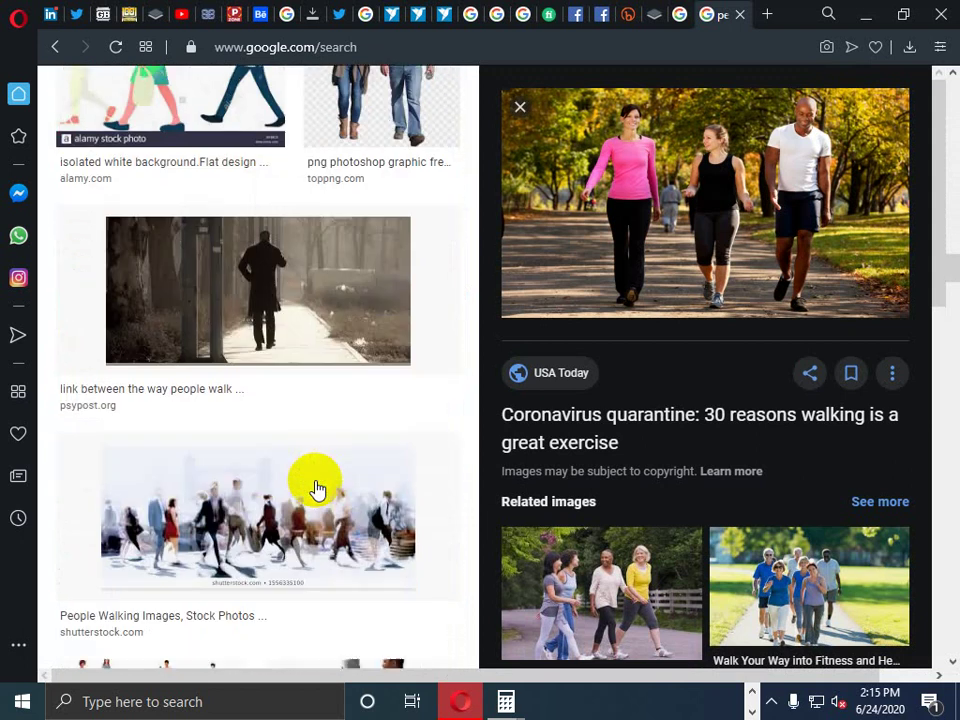
pyautogui.scroll(3, 315, 487)
pyautogui.scroll(2, 315, 487)
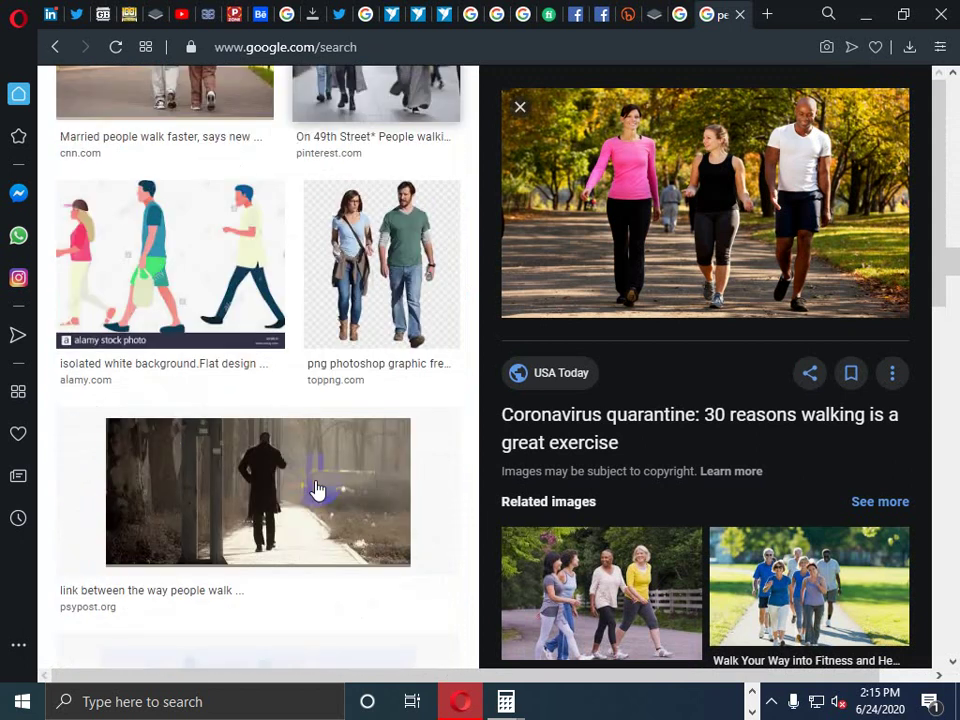
pyautogui.scroll(2, 315, 489)
pyautogui.scroll(-12, 343, 456)
pyautogui.scroll(5, 343, 460)
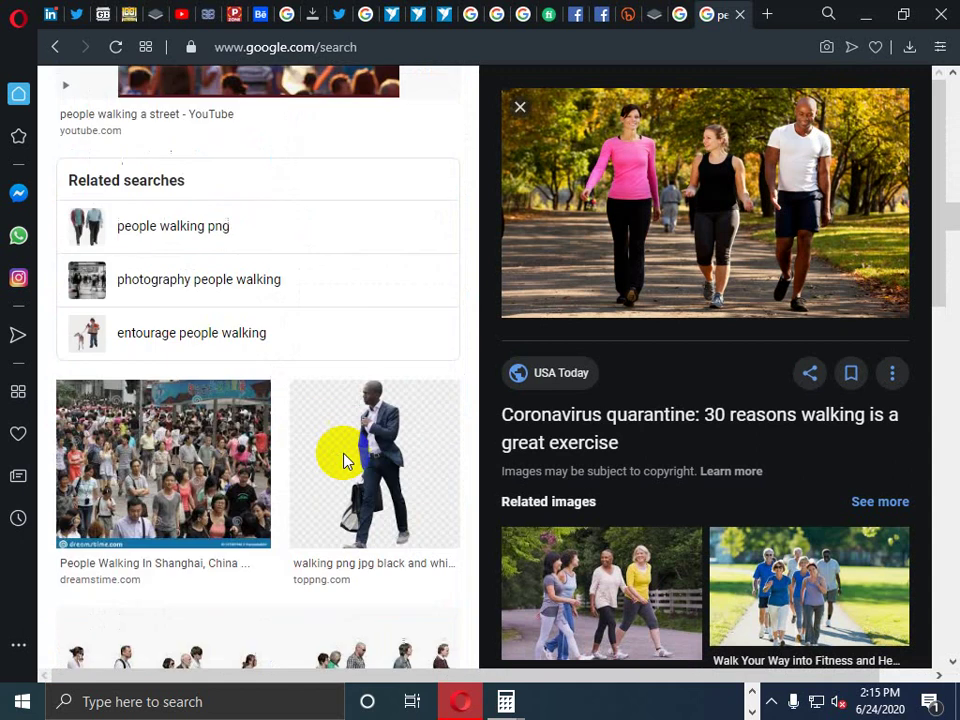
pyautogui.scroll(8, 343, 460)
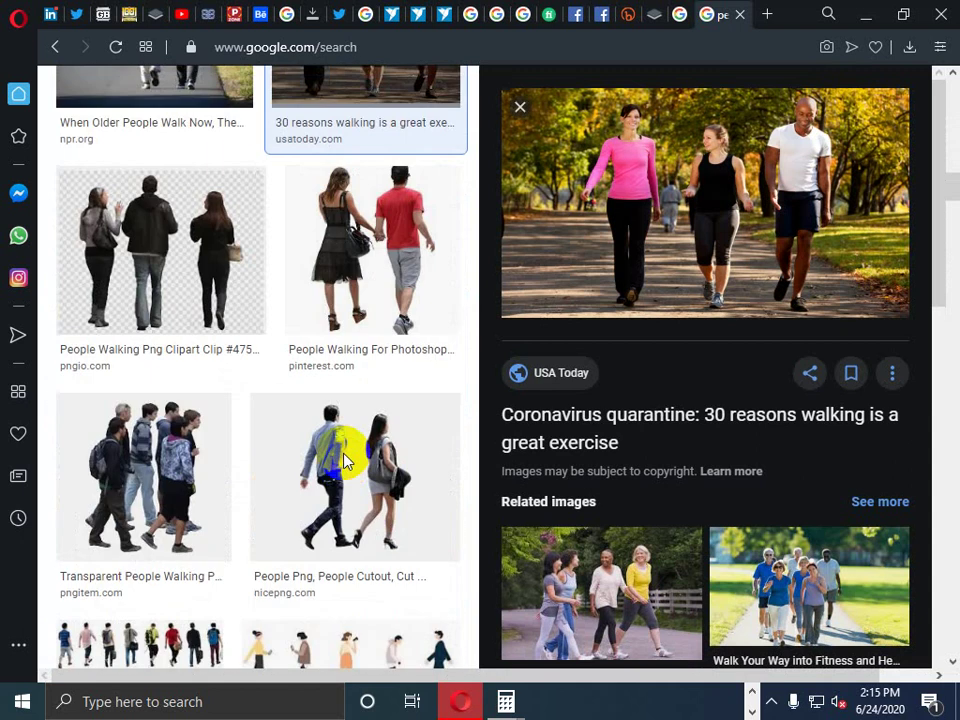
pyautogui.scroll(10, 343, 460)
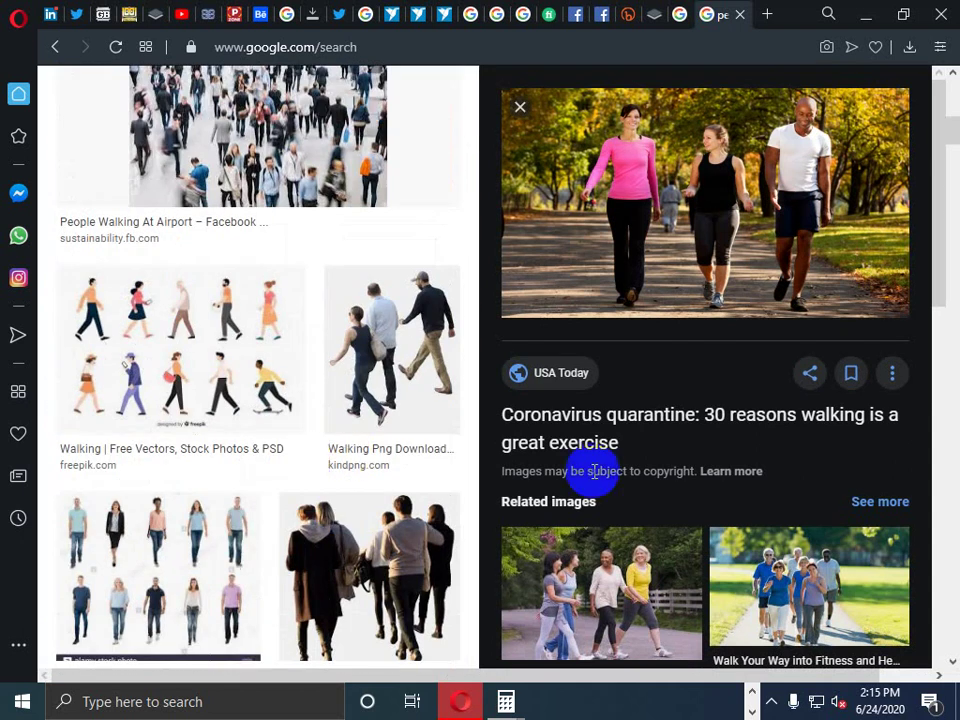
pyautogui.scroll(-7, 677, 521)
pyautogui.scroll(8, 677, 521)
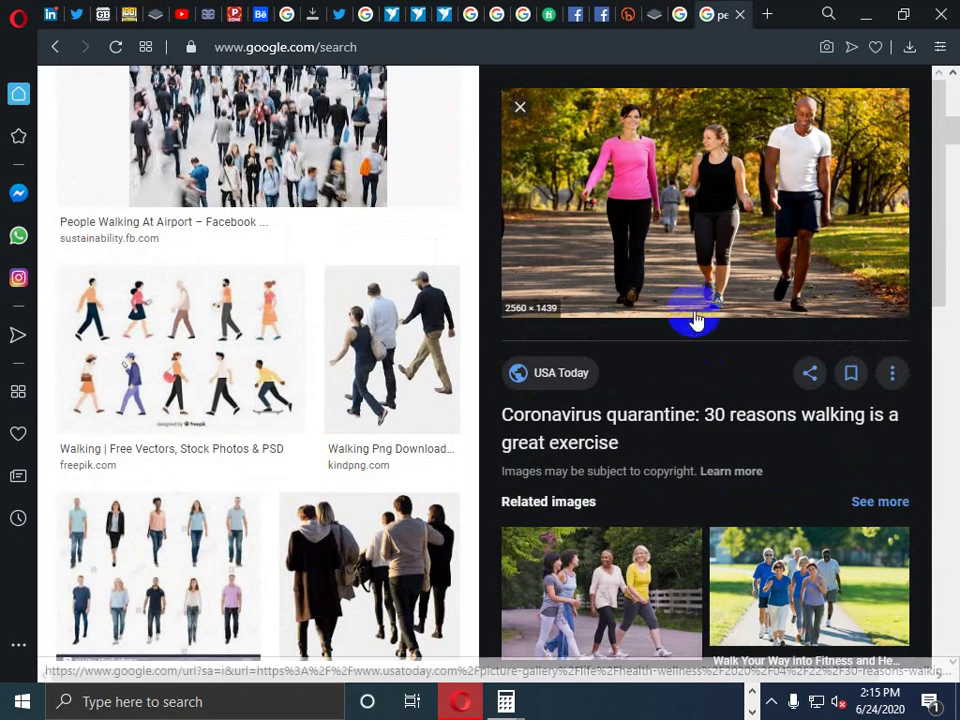
pyautogui.scroll(10, 250, 400)
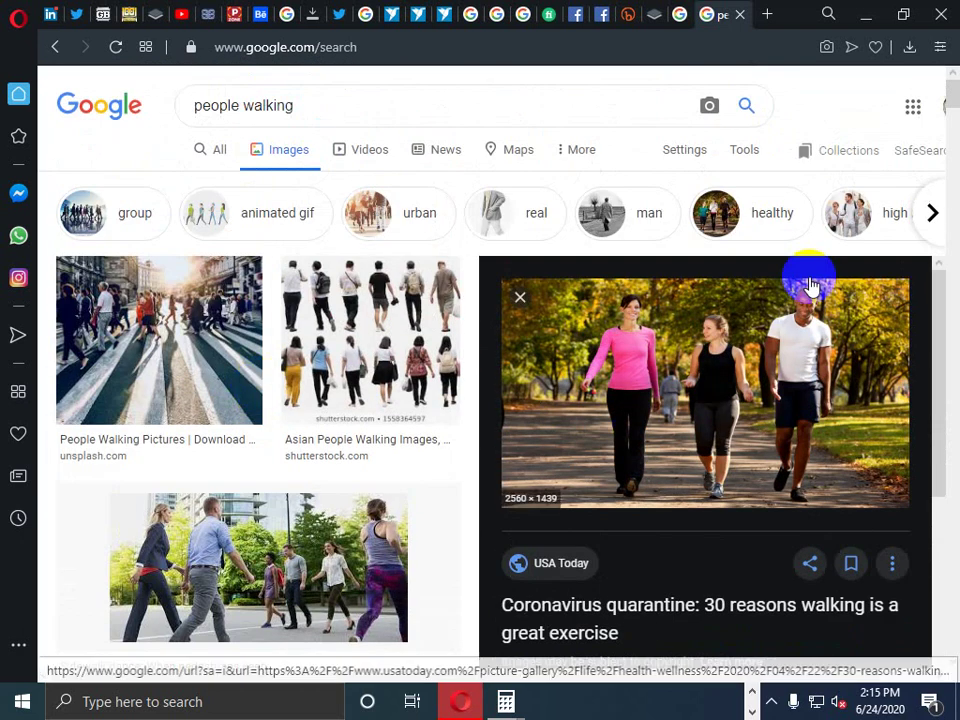
# Show the downloaded people.jpg in its folder and open it in Photoshop
pyautogui.click(909, 47)
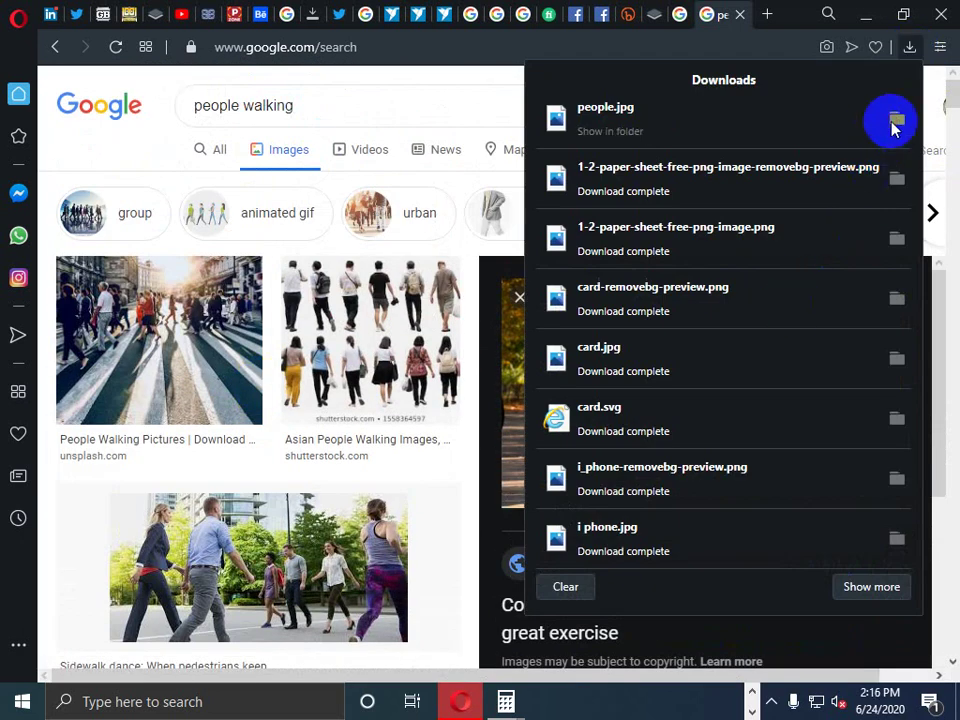
pyautogui.click(895, 122)
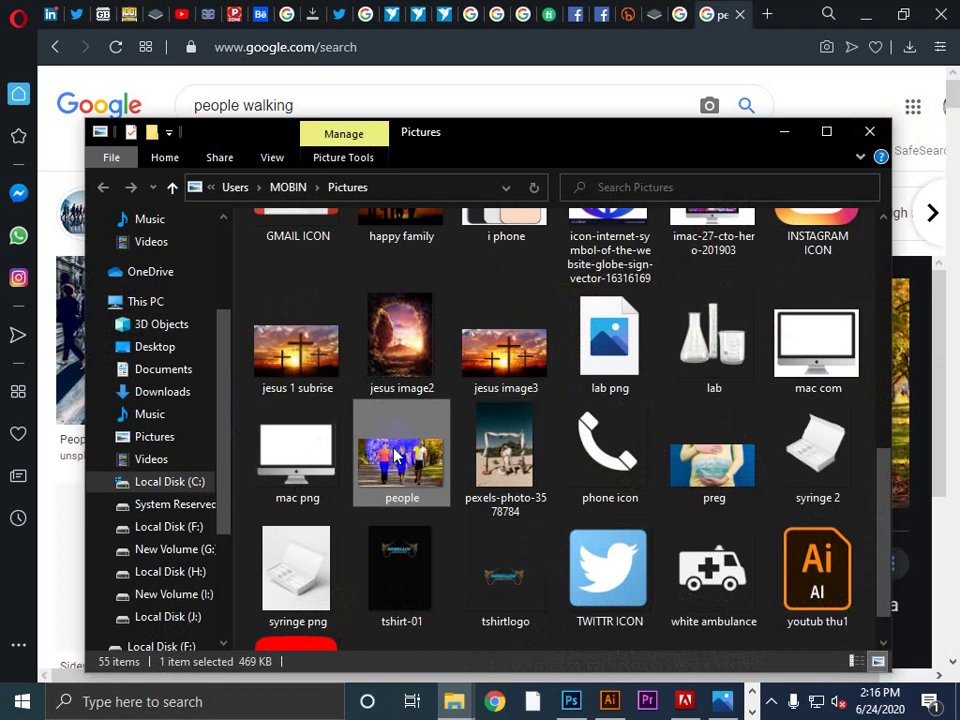
pyautogui.moveTo(411, 481); pyautogui.dragTo(366, 364)
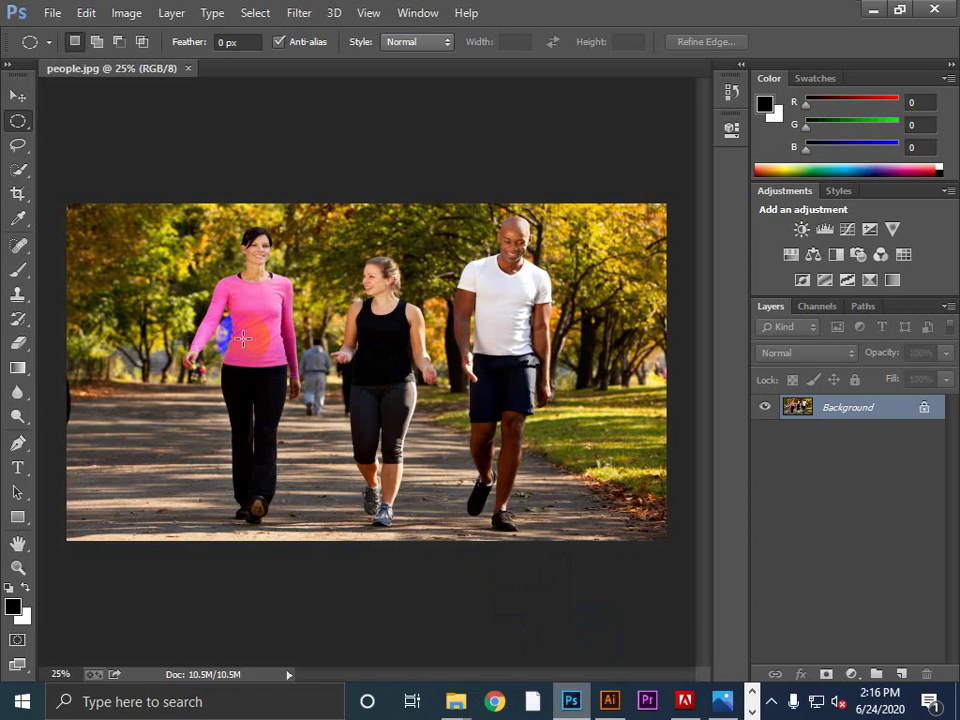
# Draw an elliptical marquee selection around the face of the woman in the pink shirt and centre it on her head
pyautogui.scroll(3, 242, 339)
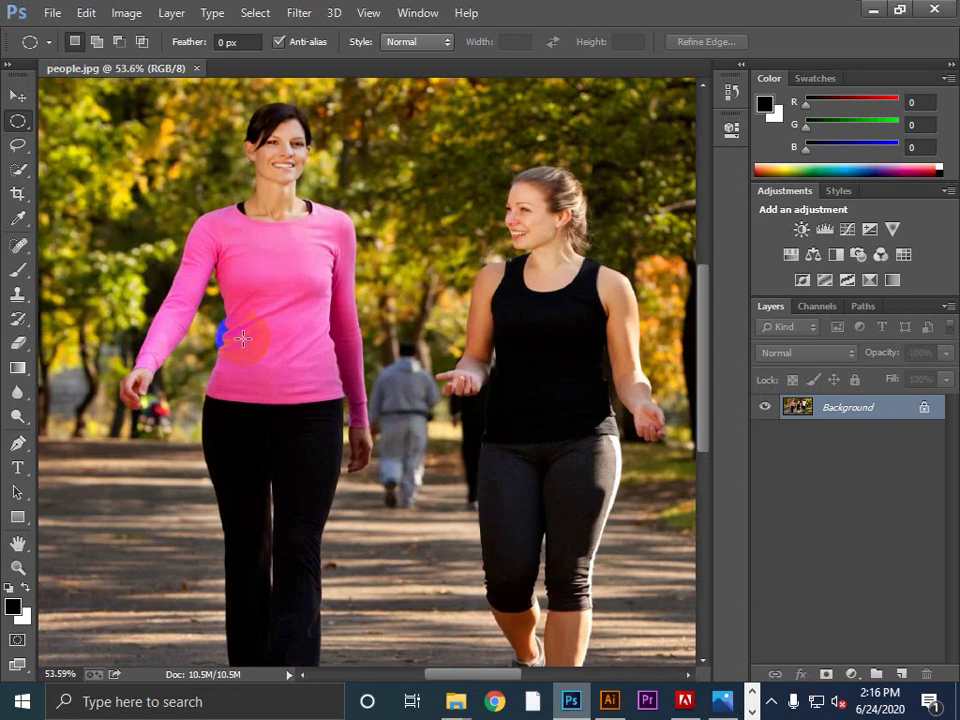
pyautogui.hscroll(6, 242, 339)
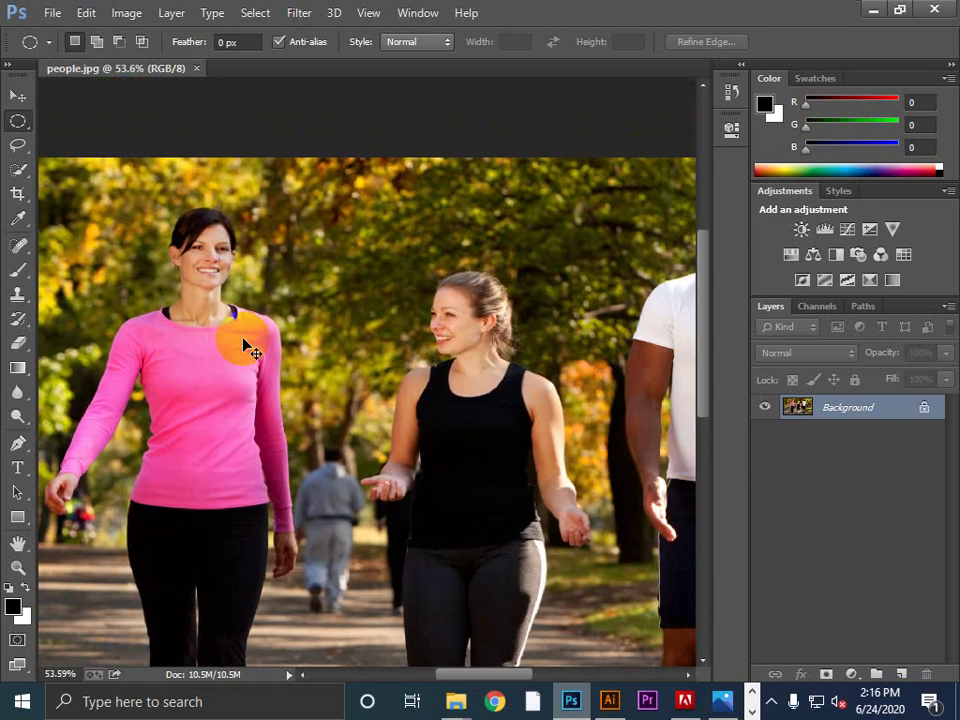
pyautogui.hscroll(-6, 242, 339)
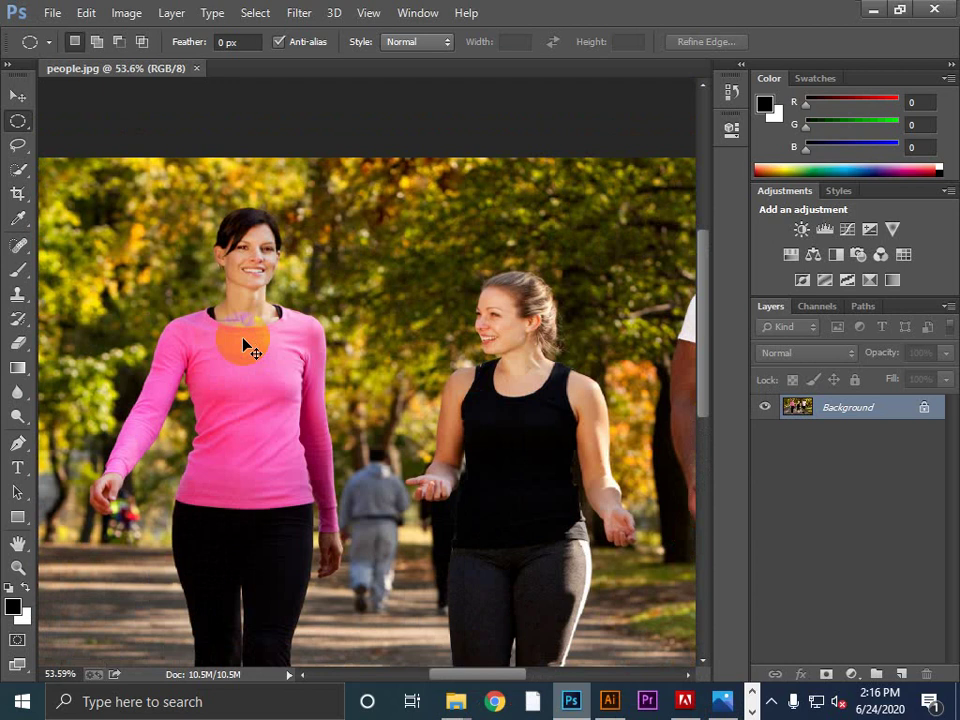
pyautogui.scroll(1, 289, 339)
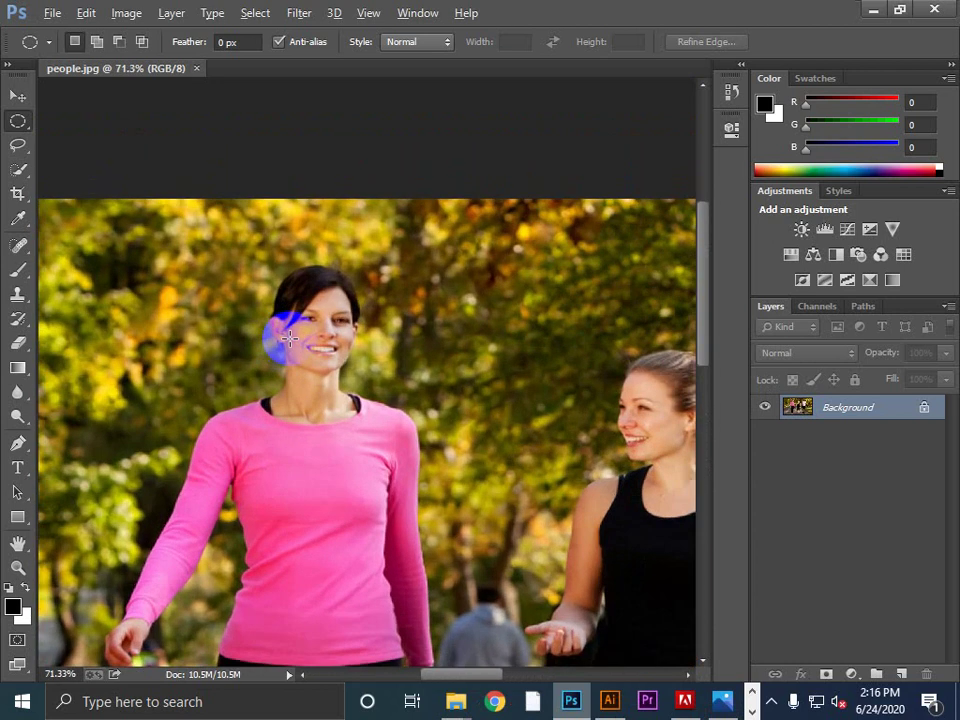
pyautogui.scroll(-2, 289, 339)
pyautogui.scroll(3, 289, 339)
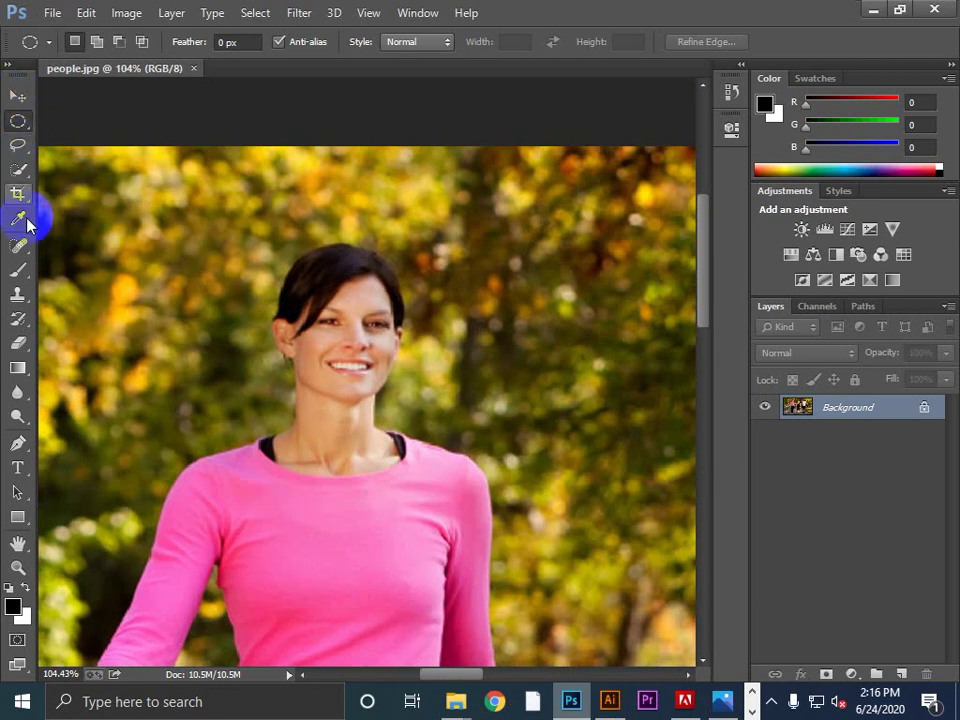
pyautogui.click(15, 122)
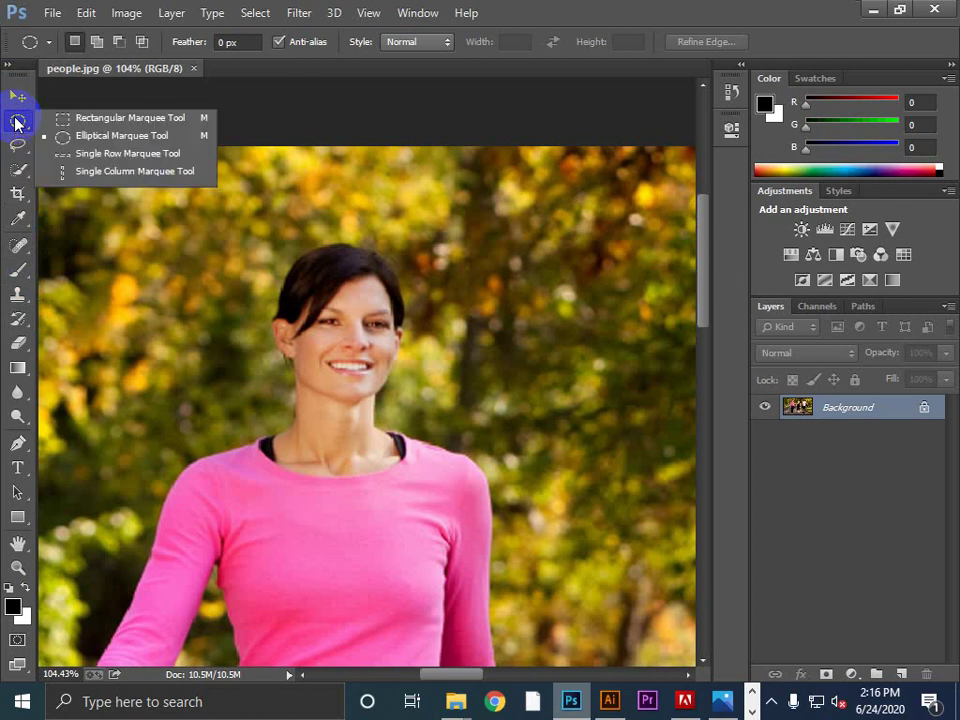
pyautogui.click(99, 137)
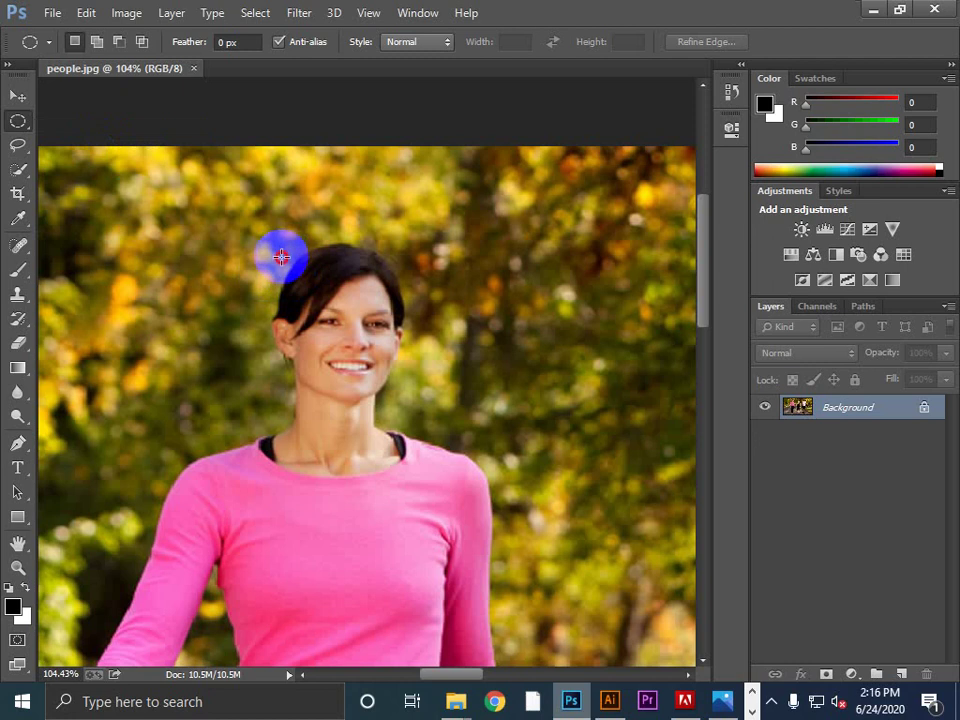
pyautogui.moveTo(281, 258); pyautogui.dragTo(408, 420)
pyautogui.moveTo(364, 376); pyautogui.dragTo(364, 366)
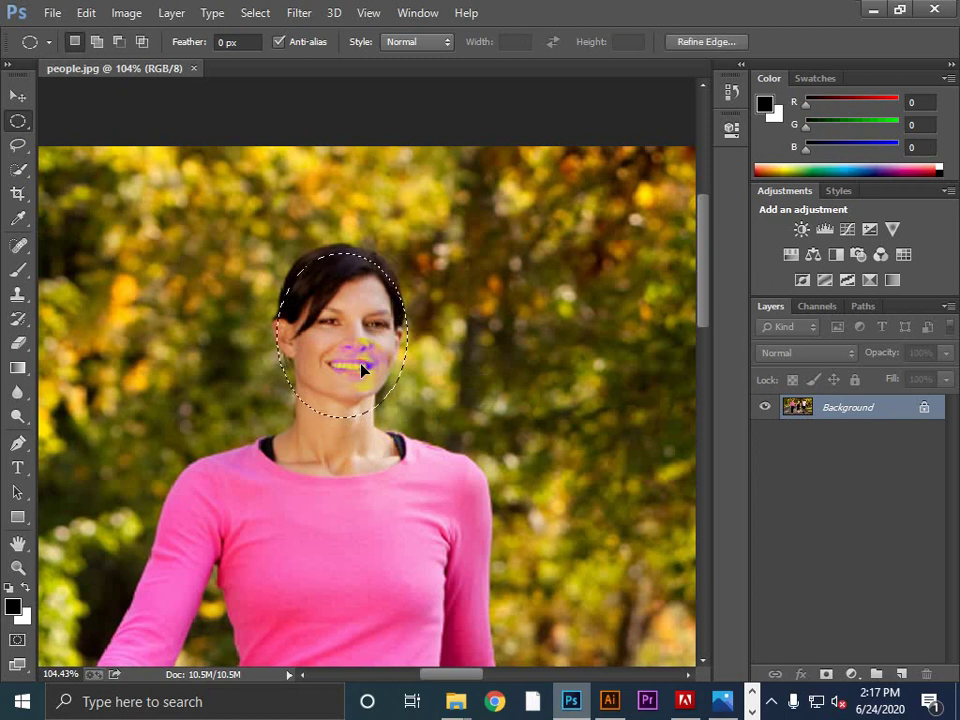
# Feather the face selection with a radius of 20 pixels and copy the selected face to a new layer
pyautogui.click(253, 14)
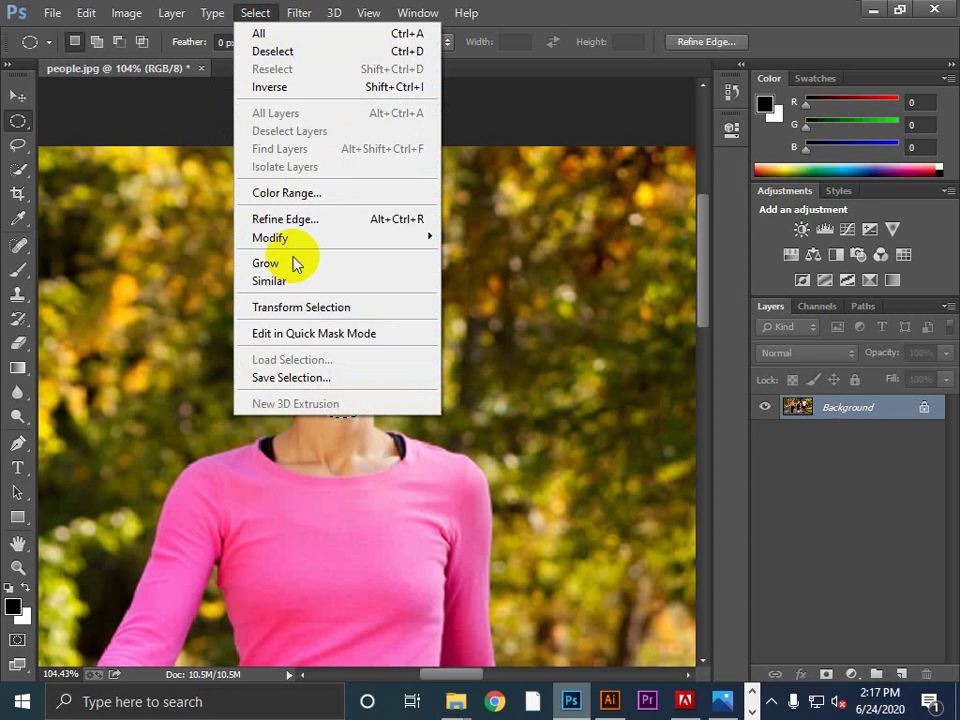
pyautogui.moveTo(294, 245)
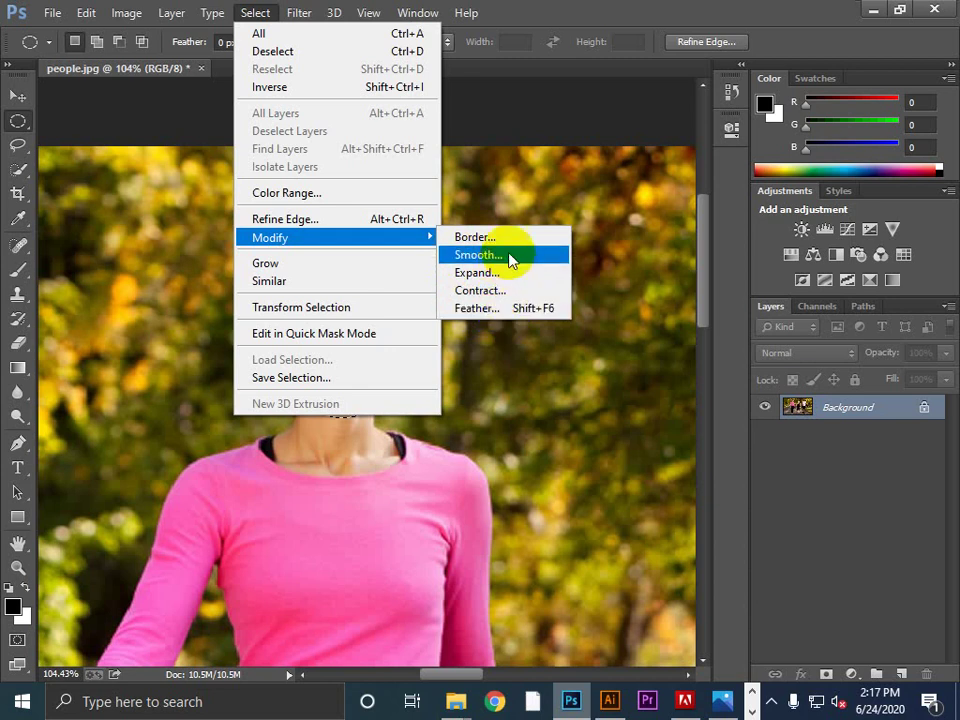
pyautogui.click(476, 308)
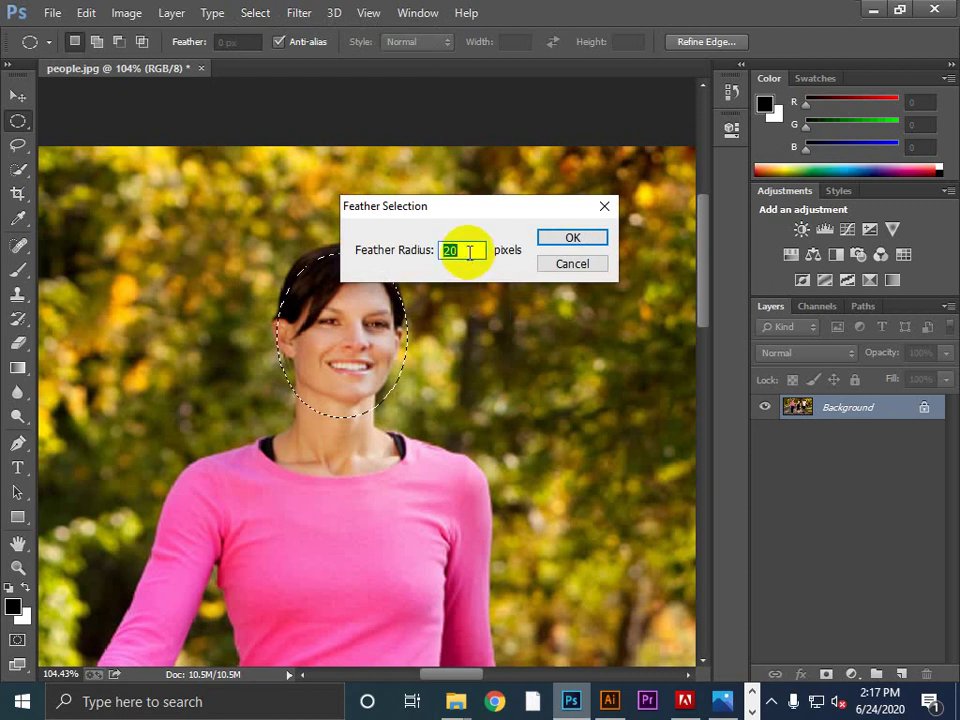
pyautogui.scroll(-4, 469, 253)
pyautogui.scroll(-6, 469, 253)
pyautogui.scroll(10, 469, 253)
pyautogui.click(573, 243)
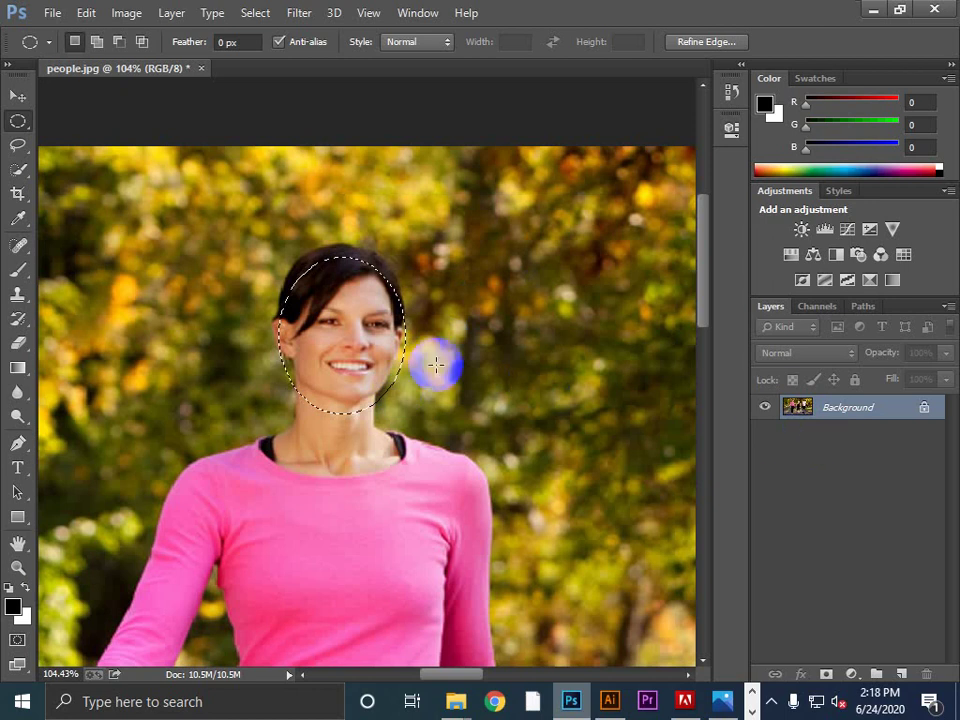
pyautogui.hotkey('ctrl', 'j')
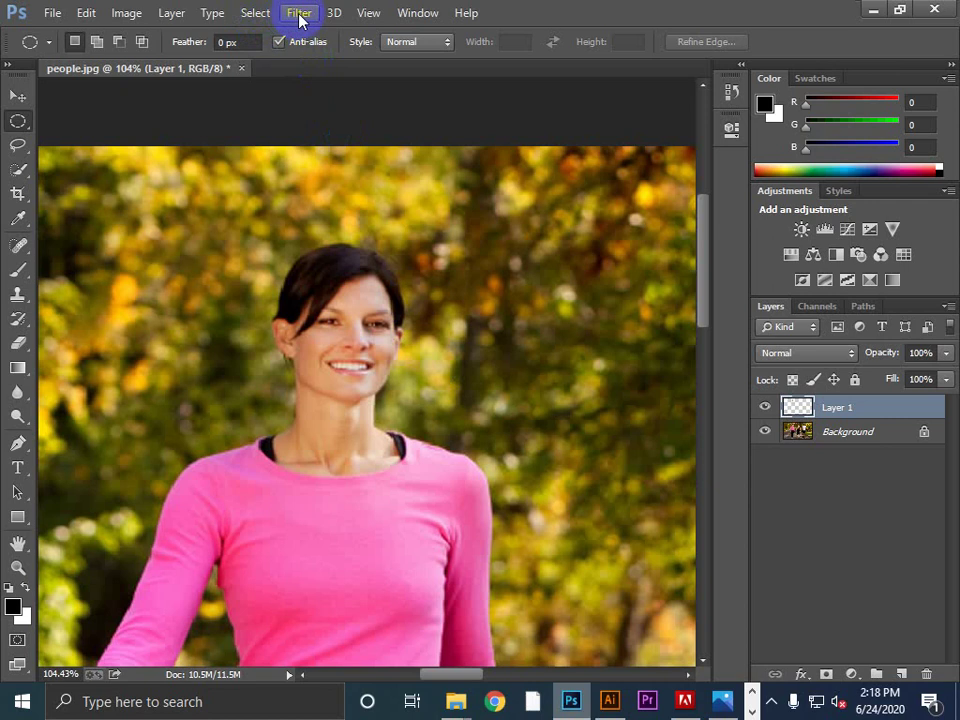
# Apply a Box Blur with a radius of 14 pixels to the copied face of the woman in the pink shirt
pyautogui.click(900, 12)
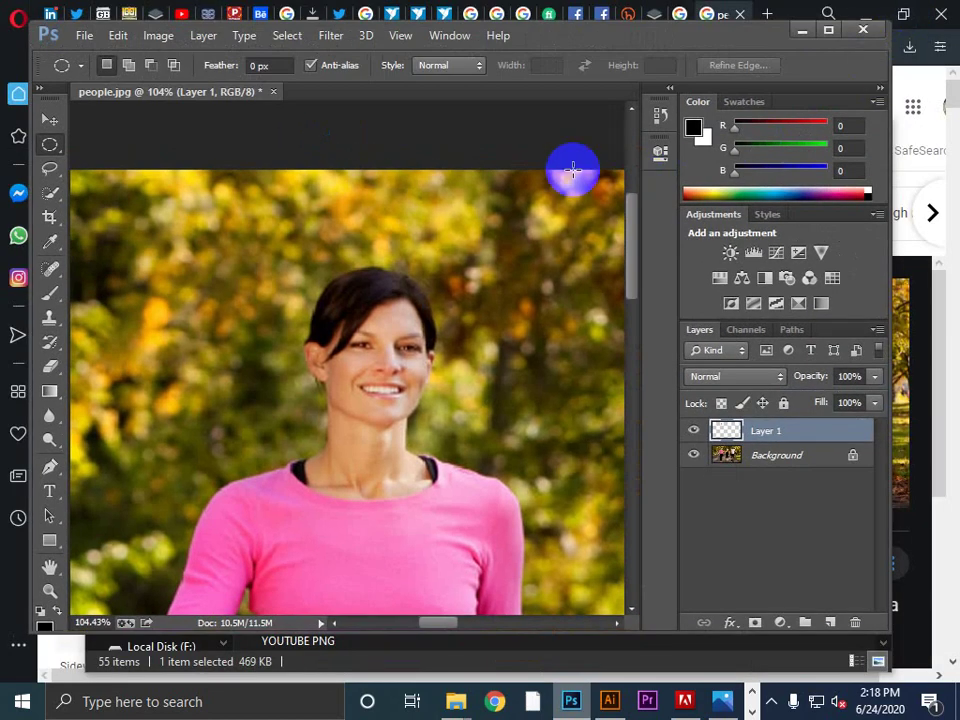
pyautogui.click(328, 37)
pyautogui.moveTo(367, 246)
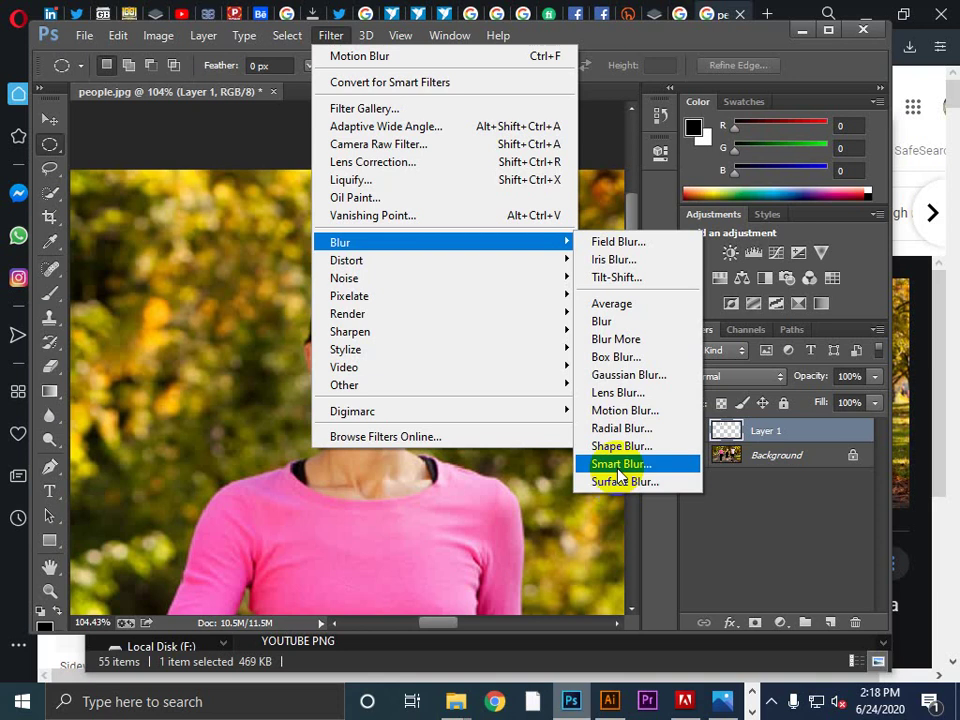
pyautogui.click(615, 360)
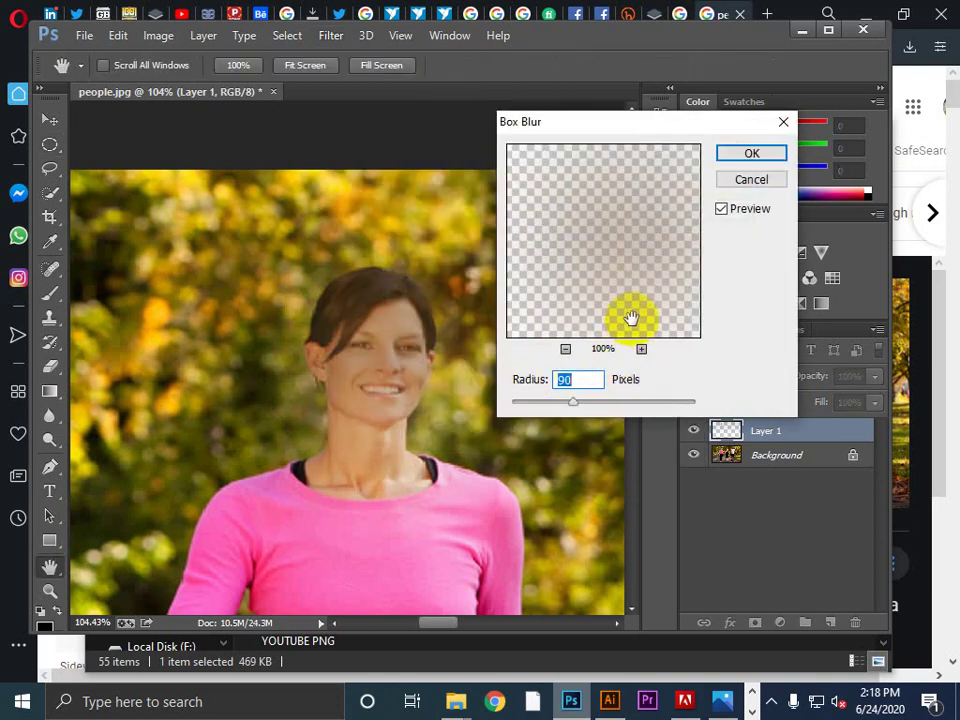
pyautogui.scroll(9, 584, 381)
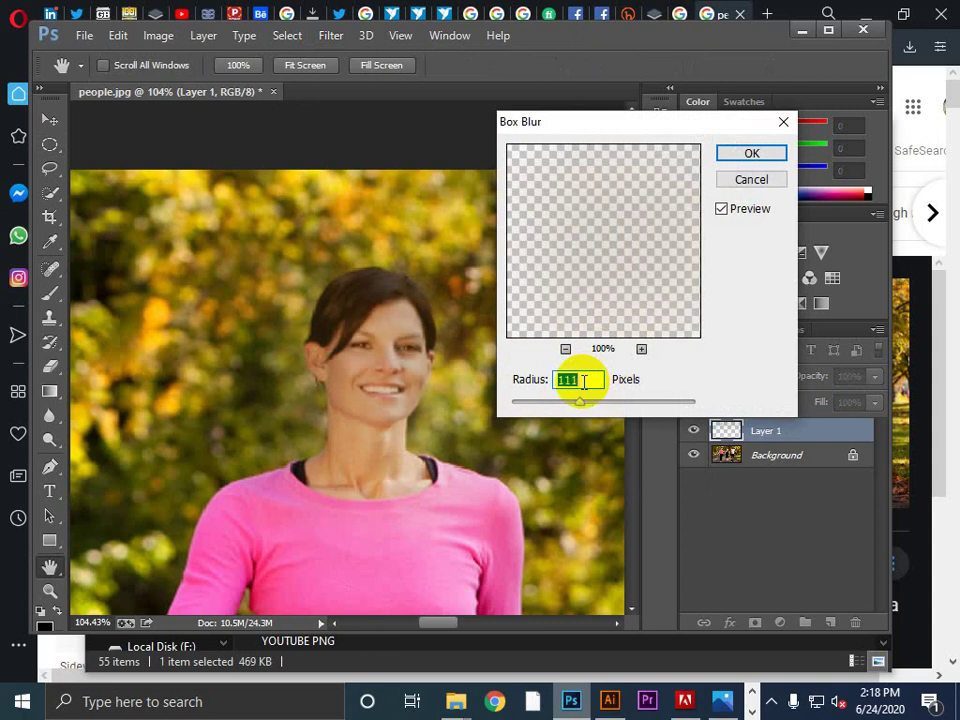
pyautogui.scroll(-13, 584, 381)
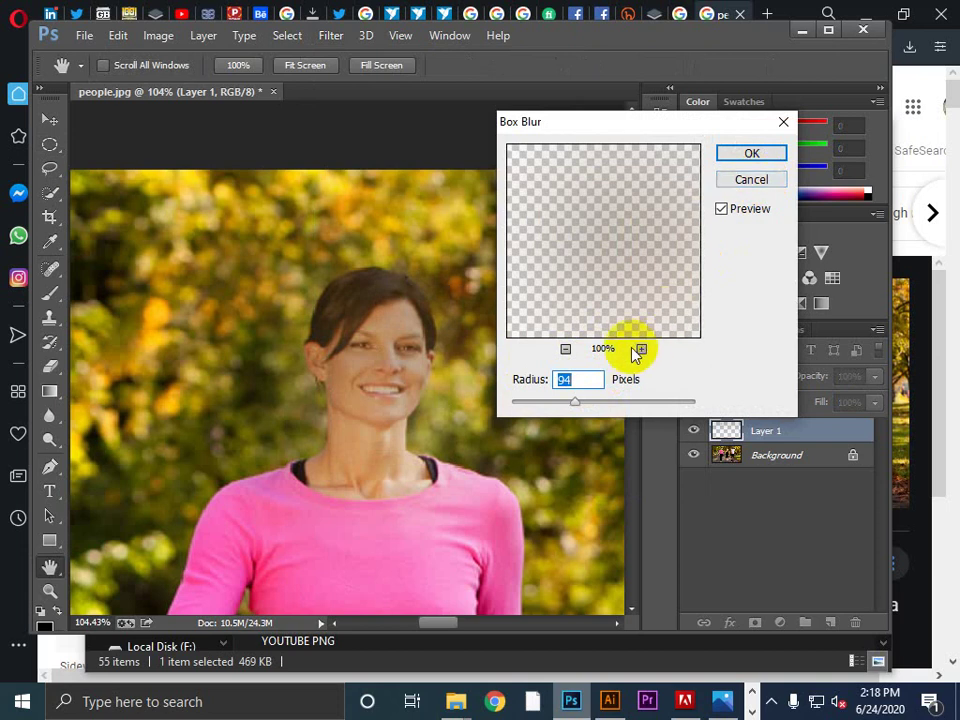
pyautogui.click(606, 240)
pyautogui.click(628, 234)
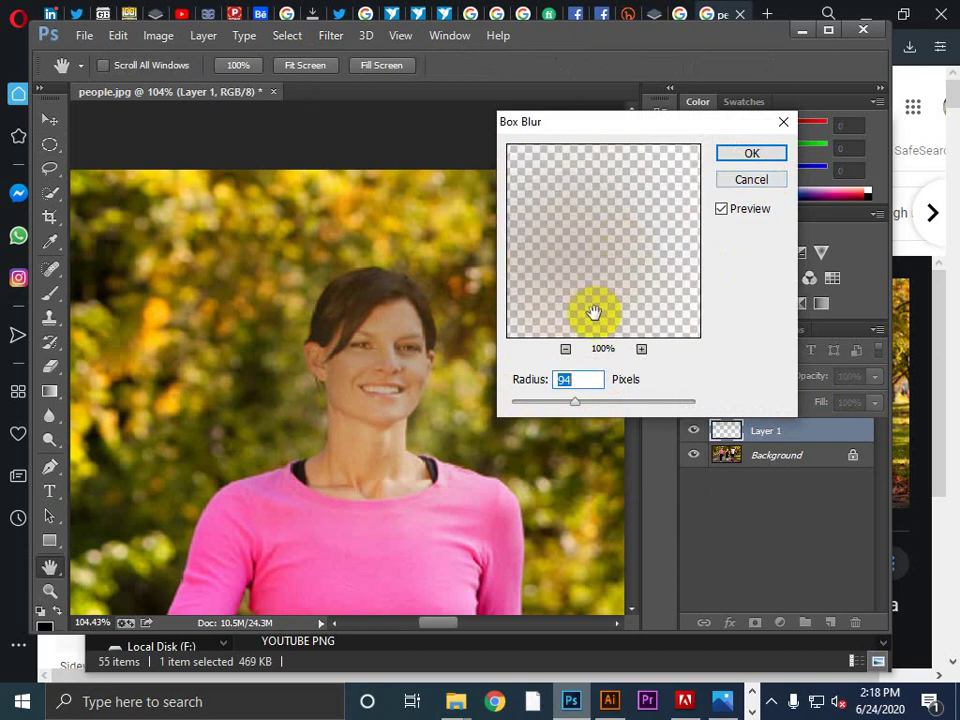
pyautogui.press('Down')
pyautogui.press('Down')
pyautogui.press('Down')
pyautogui.press('Down')
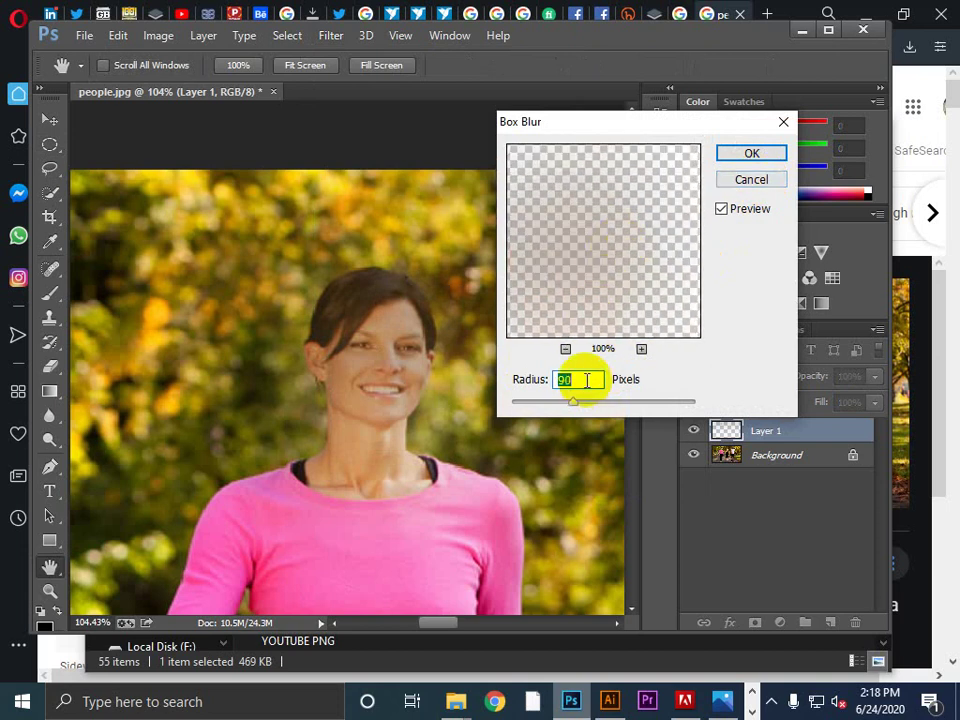
pyautogui.press('Down')
pyautogui.press('Down')
pyautogui.press('Down')
pyautogui.press('Down')
pyautogui.press('Down')
pyautogui.press('Down')
pyautogui.press('Down')
pyautogui.press('Down')
pyautogui.press('Down')
pyautogui.press('Down')
pyautogui.press('Down')
pyautogui.press('Down')
pyautogui.press('Down')
pyautogui.press('Down')
pyautogui.press('Down')
pyautogui.press('Down')
pyautogui.press('Down')
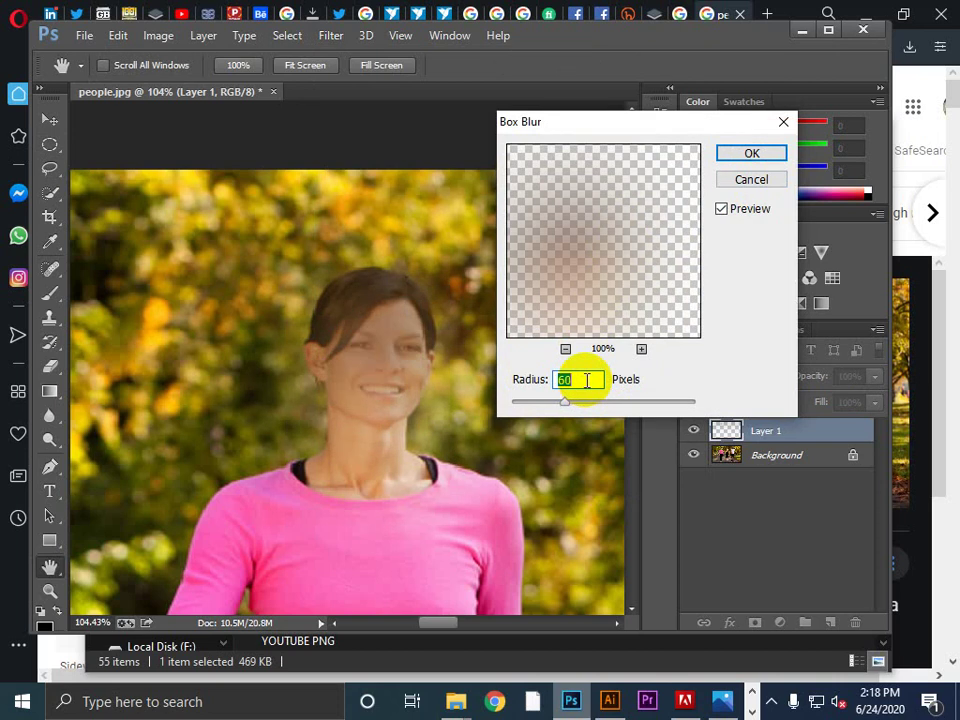
pyautogui.press('Down')
pyautogui.press('Down')
pyautogui.press('Down')
pyautogui.press('Down')
pyautogui.press('Down')
pyautogui.press('Down')
pyautogui.press('Down')
pyautogui.press('Down')
pyautogui.press('Down')
pyautogui.press('Down')
pyautogui.press('Down')
pyautogui.press('Down')
pyautogui.press('Down')
pyautogui.press('Down')
pyautogui.press('Down')
pyautogui.press('Down')
pyautogui.press('Down')
pyautogui.press('Down')
pyautogui.press('Down')
pyautogui.press('Down')
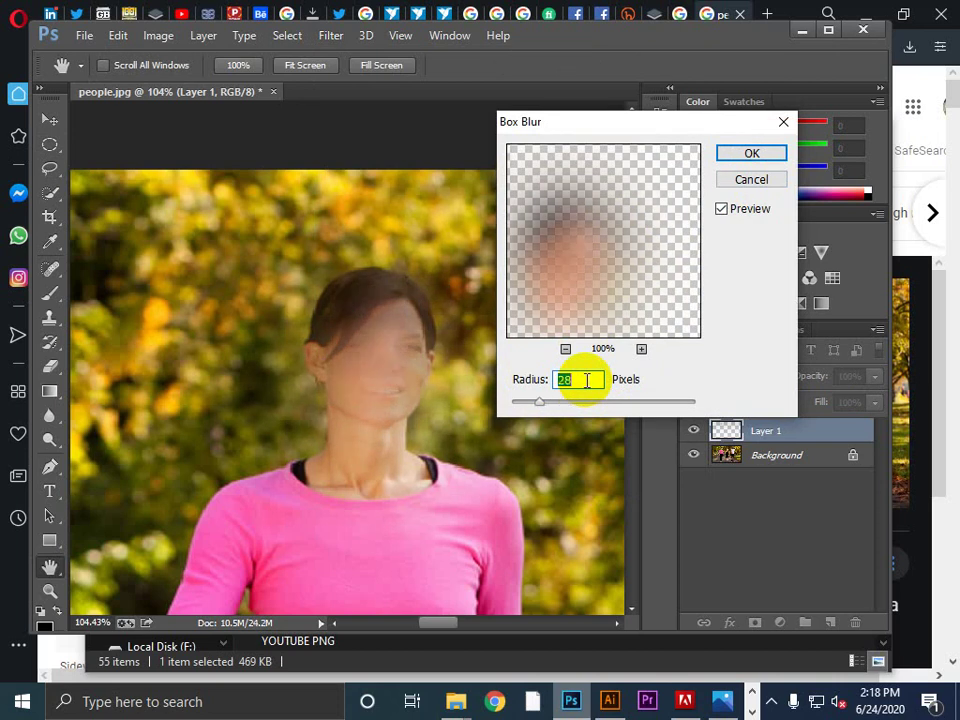
pyautogui.press('Down')
pyautogui.press('Down')
pyautogui.press('Down')
pyautogui.press('Down')
pyautogui.press('Down')
pyautogui.press('Down')
pyautogui.press('Down')
pyautogui.press('Down')
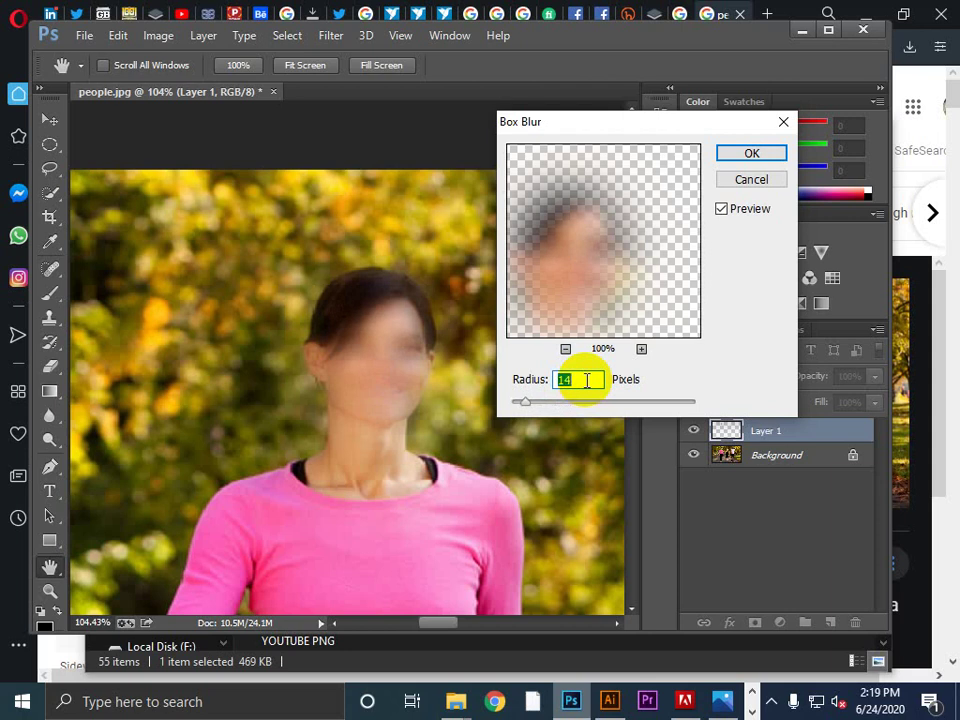
pyautogui.click(741, 157)
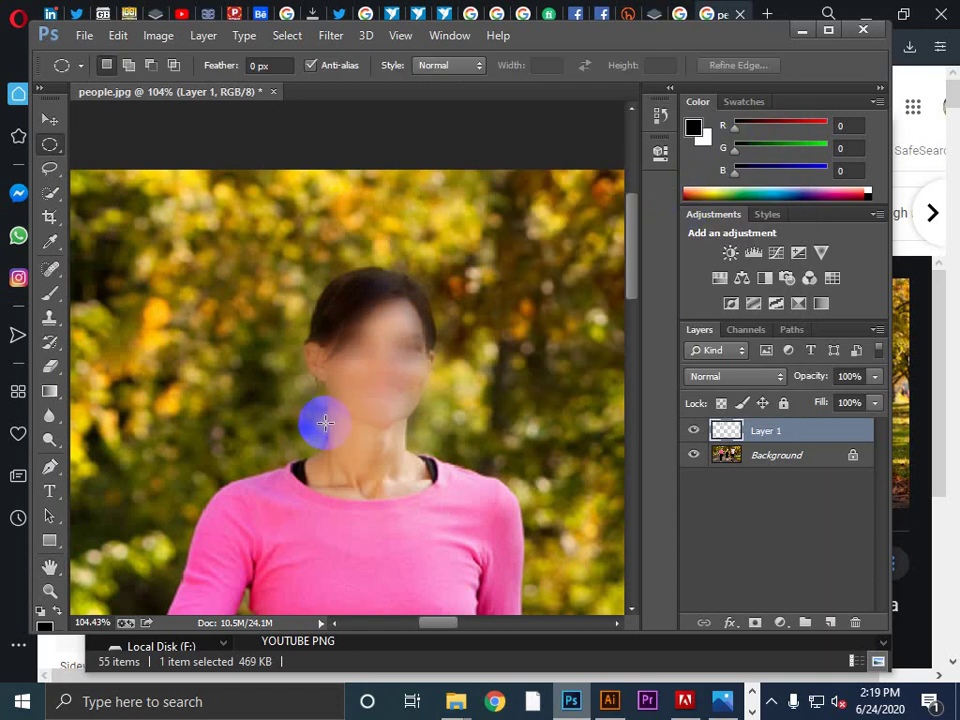
# Draw a circular marquee selection around the face of the woman in the black tank top and centre it on her face
pyautogui.scroll(-2, 325, 427)
pyautogui.scroll(-2, 325, 427)
pyautogui.hscroll(5, 325, 427)
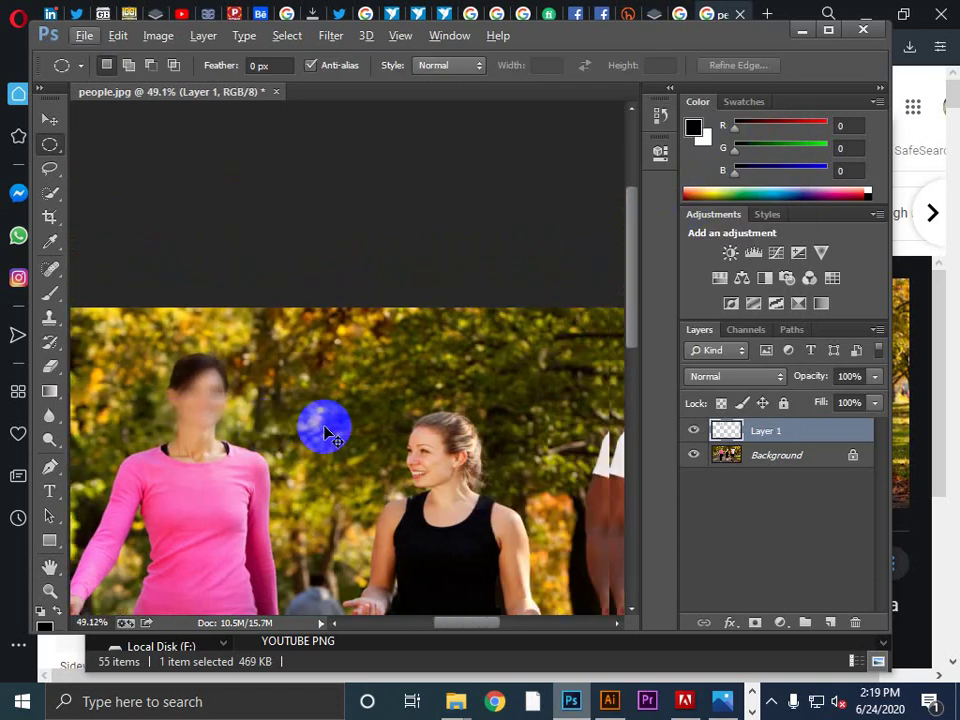
pyautogui.scroll(5, 325, 427)
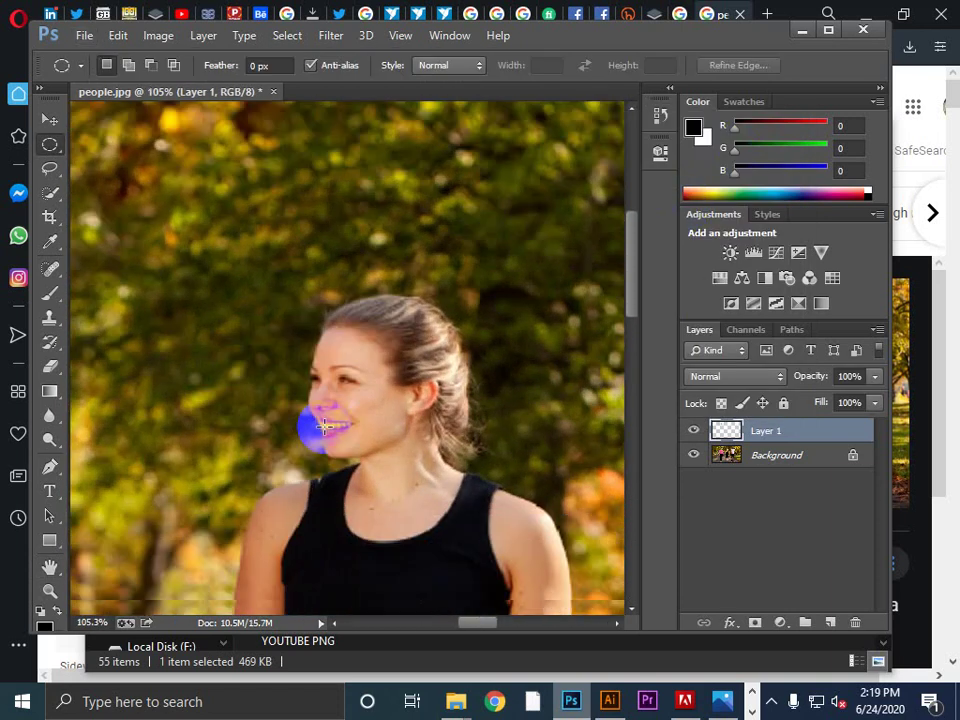
pyautogui.hscroll(3, 325, 427)
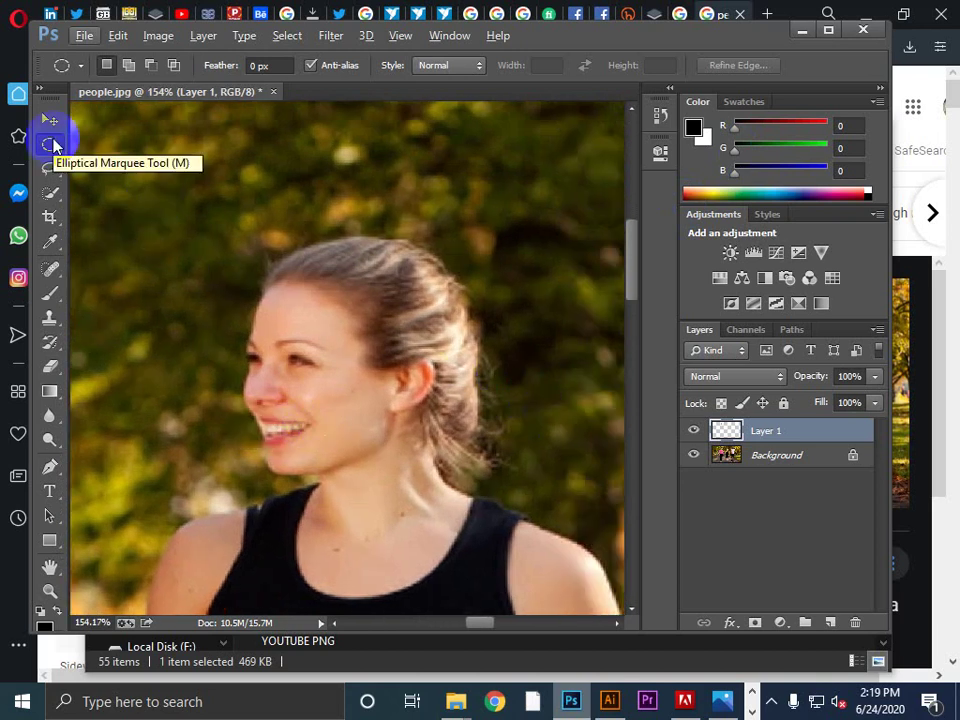
pyautogui.moveTo(53, 146); pyautogui.dragTo(111, 160)
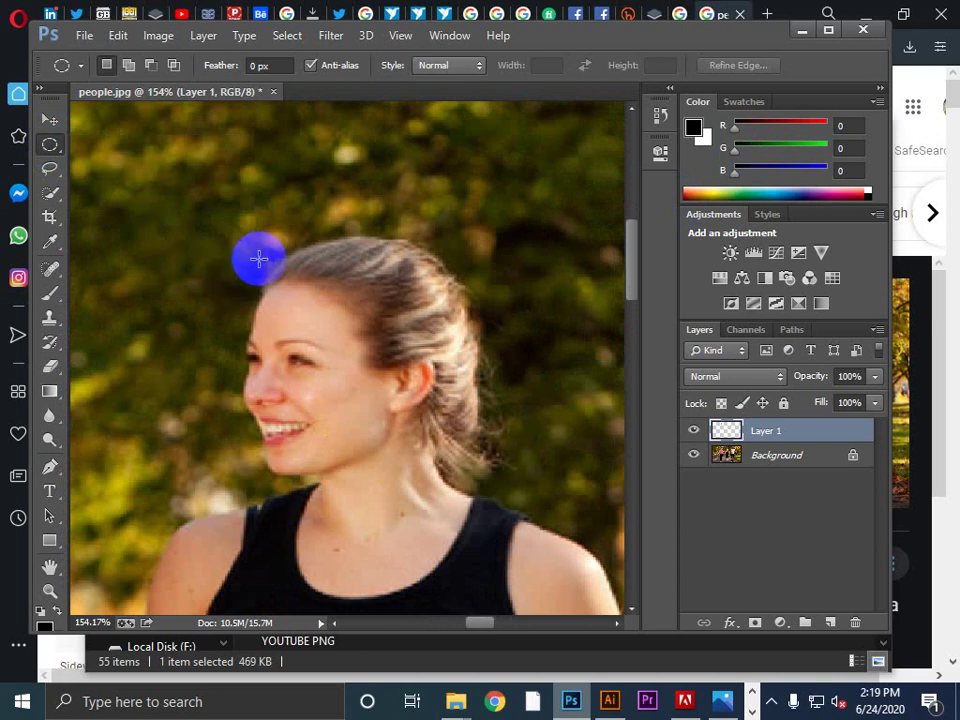
pyautogui.moveTo(258, 259); pyautogui.dragTo(482, 608)
pyautogui.moveTo(394, 422); pyautogui.dragTo(329, 419)
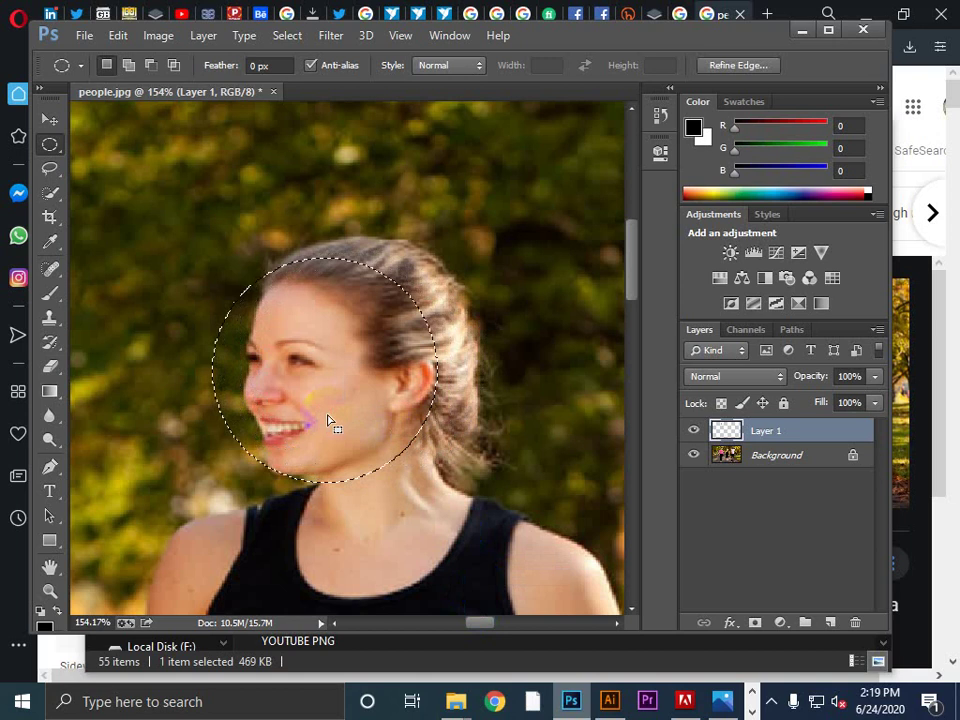
# Feather the circular face selection with a radius of 20 pixels
pyautogui.click(281, 37)
pyautogui.moveTo(338, 268)
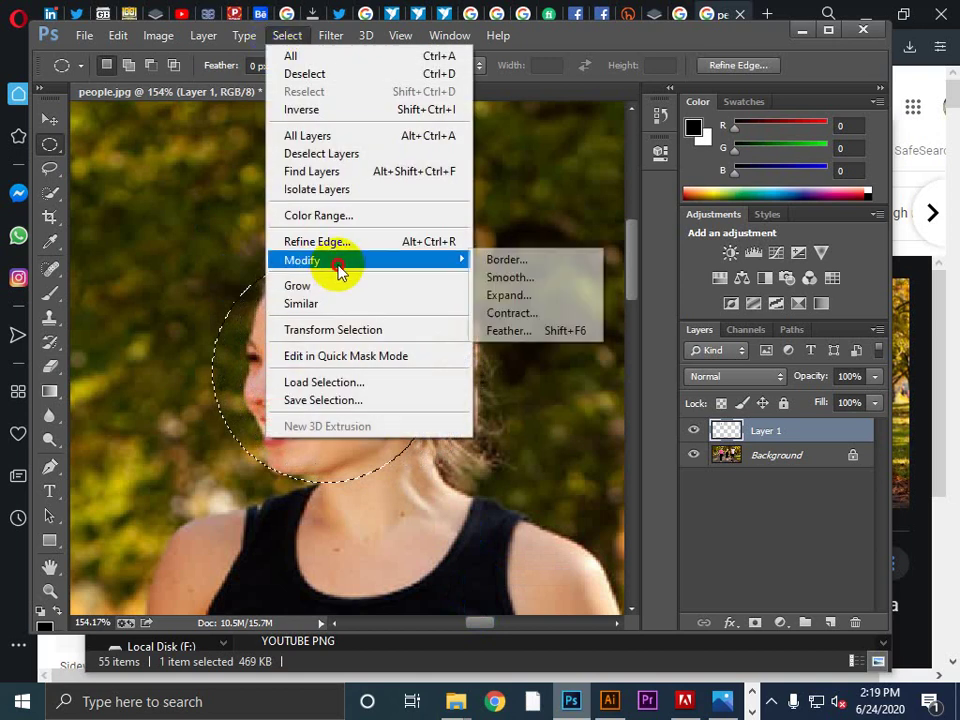
pyautogui.click(508, 331)
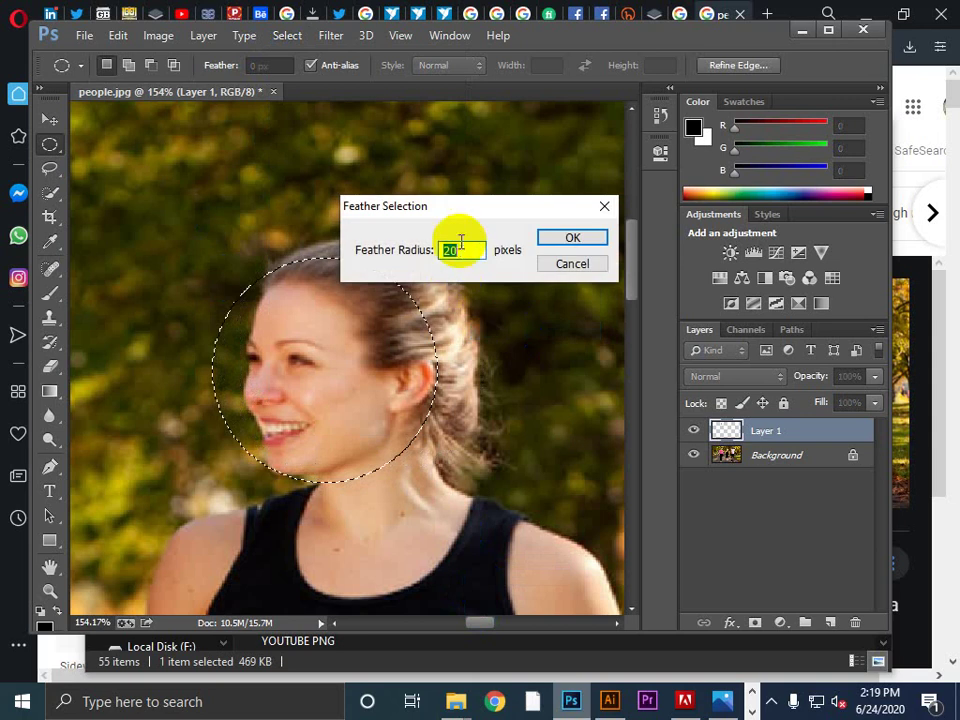
pyautogui.click(572, 240)
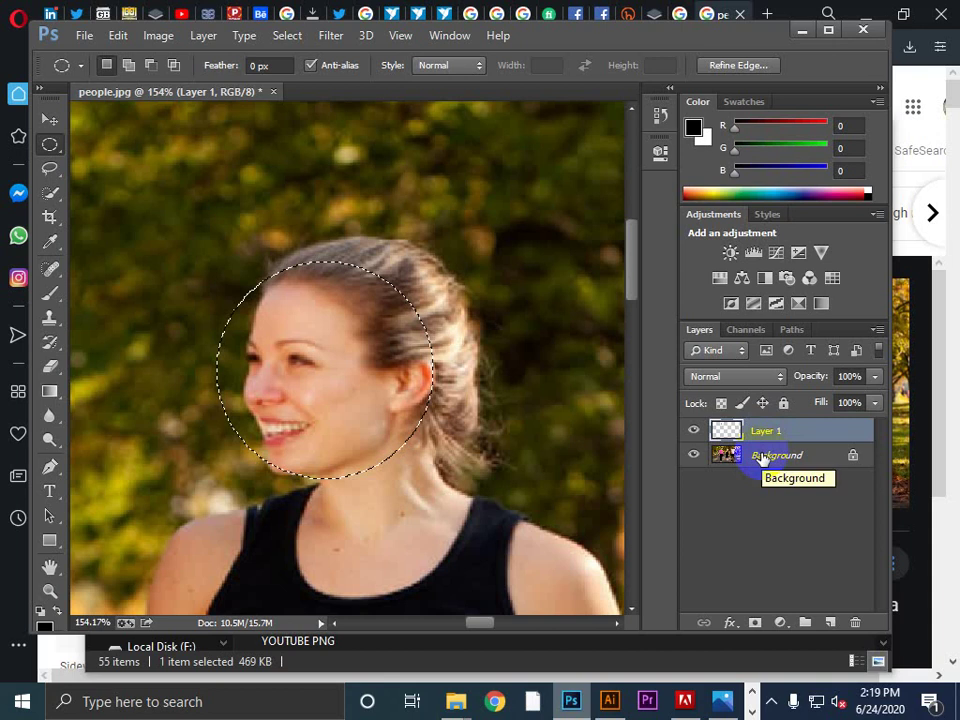
# Try to copy the feathered face selection to a new layer while Layer 1 is active
pyautogui.click(402, 338)
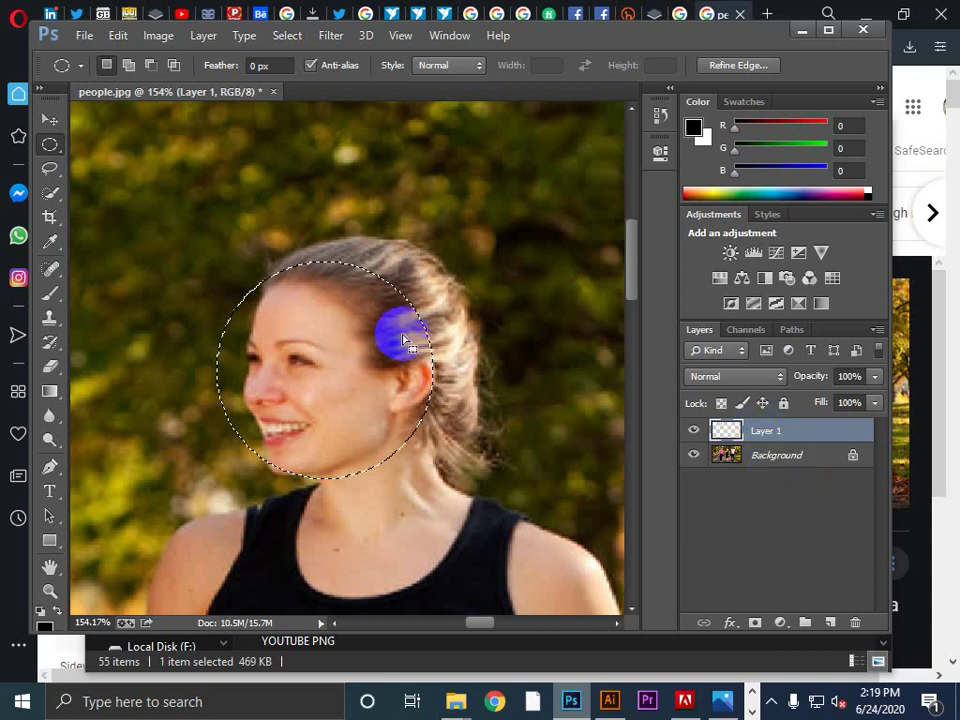
pyautogui.hotkey('ctrl', 'j')
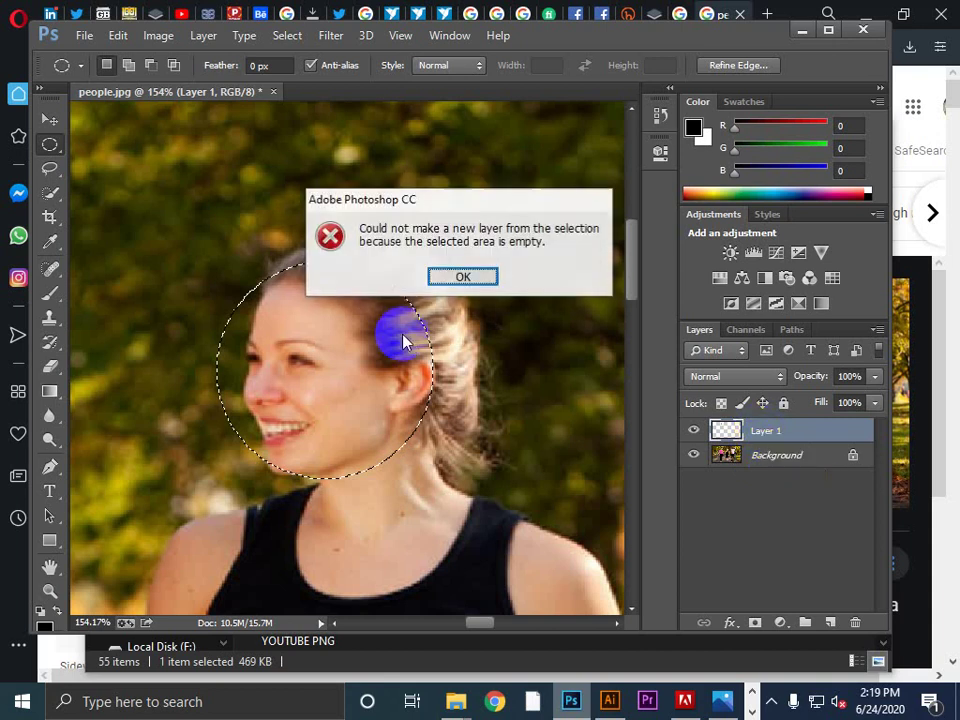
pyautogui.click(490, 277)
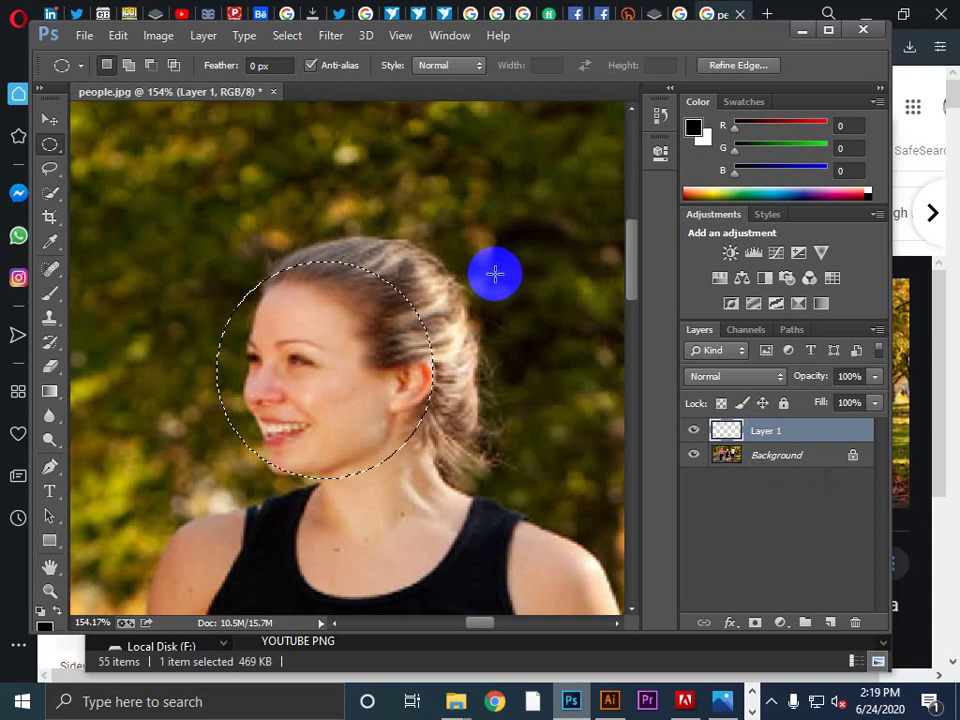
# Copy the selected face from the Background layer to a new layer
pyautogui.click(780, 460)
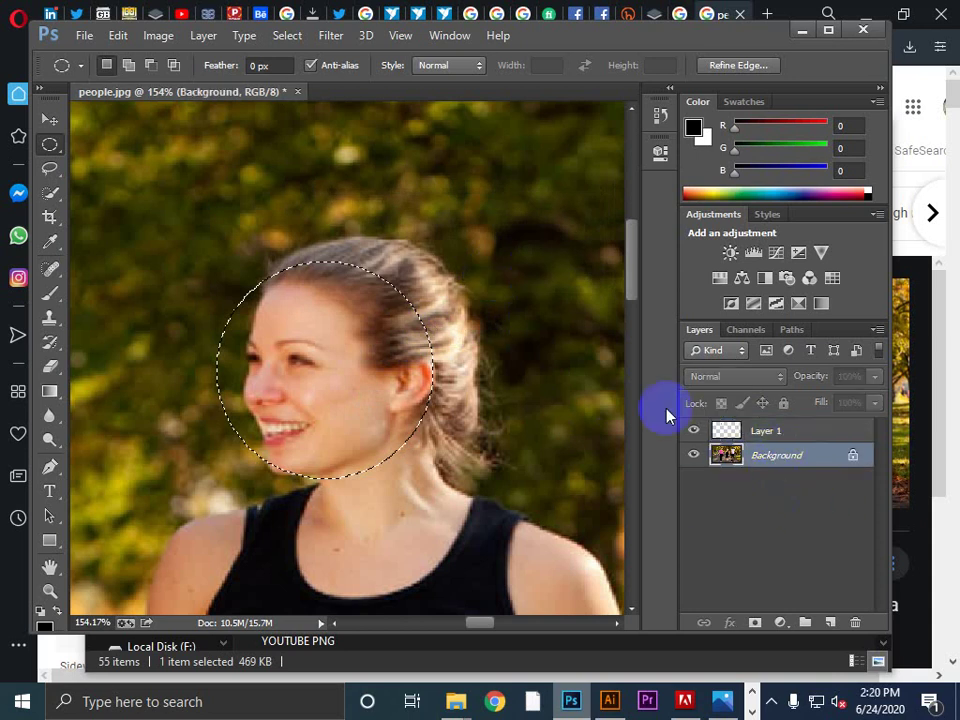
pyautogui.click(395, 355)
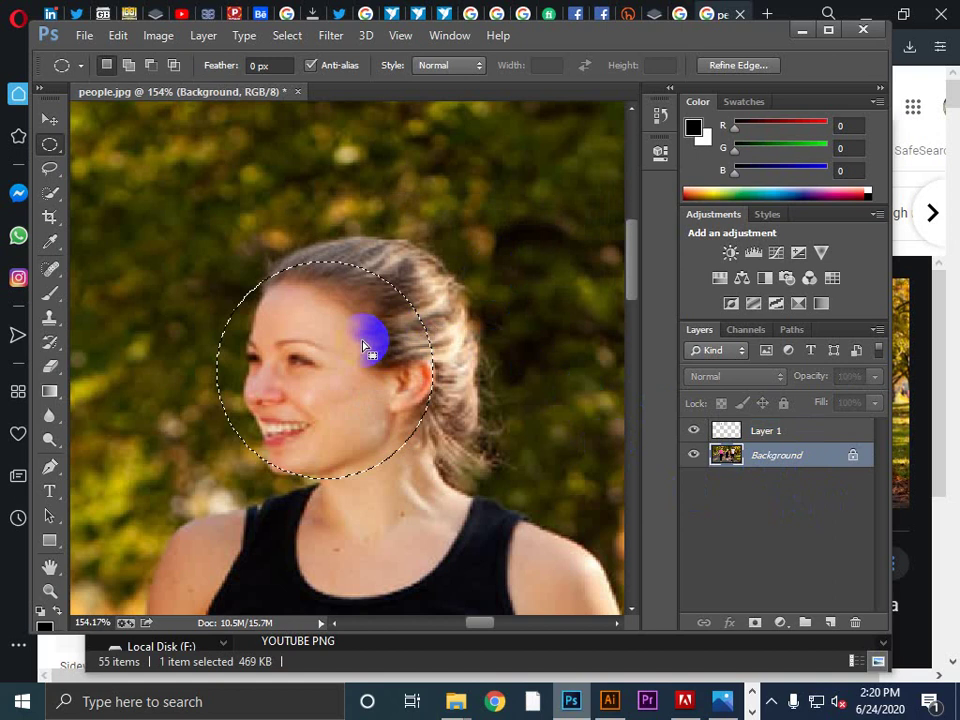
pyautogui.hotkey('ctrl', 'j')
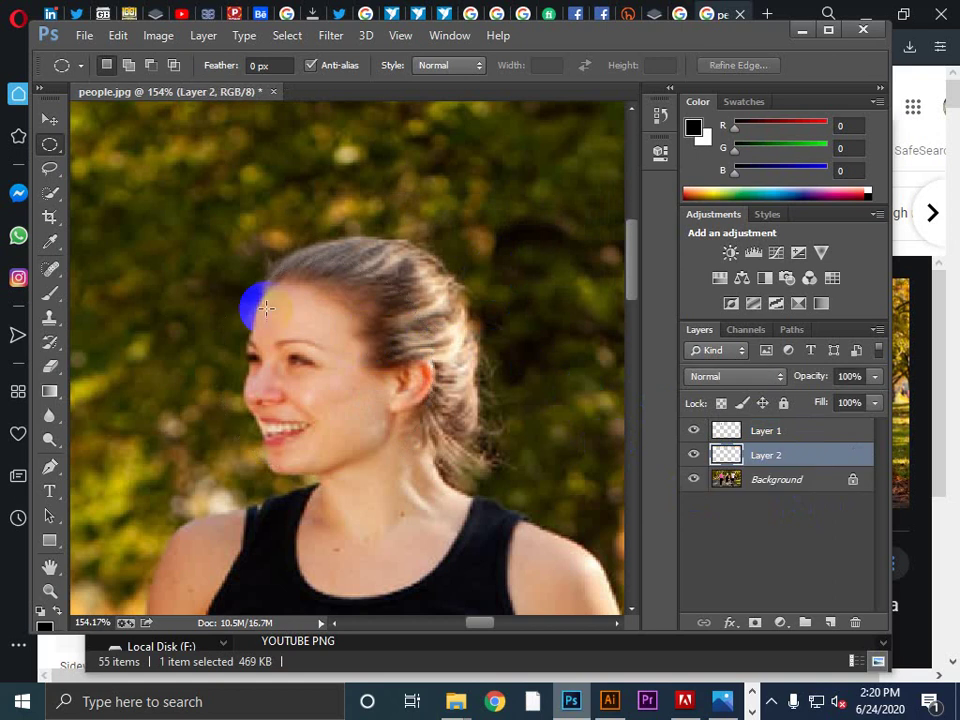
# Apply a Gaussian Blur with a radius of 11.4 pixels to the copied face of the woman in the black tank top
pyautogui.click(331, 37)
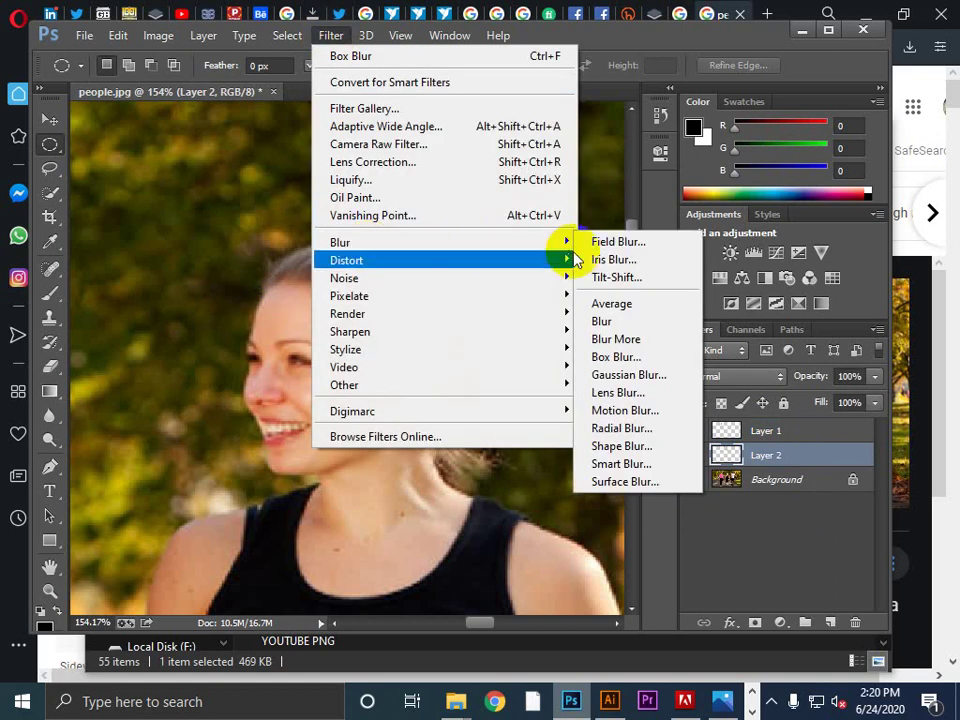
pyautogui.moveTo(571, 240)
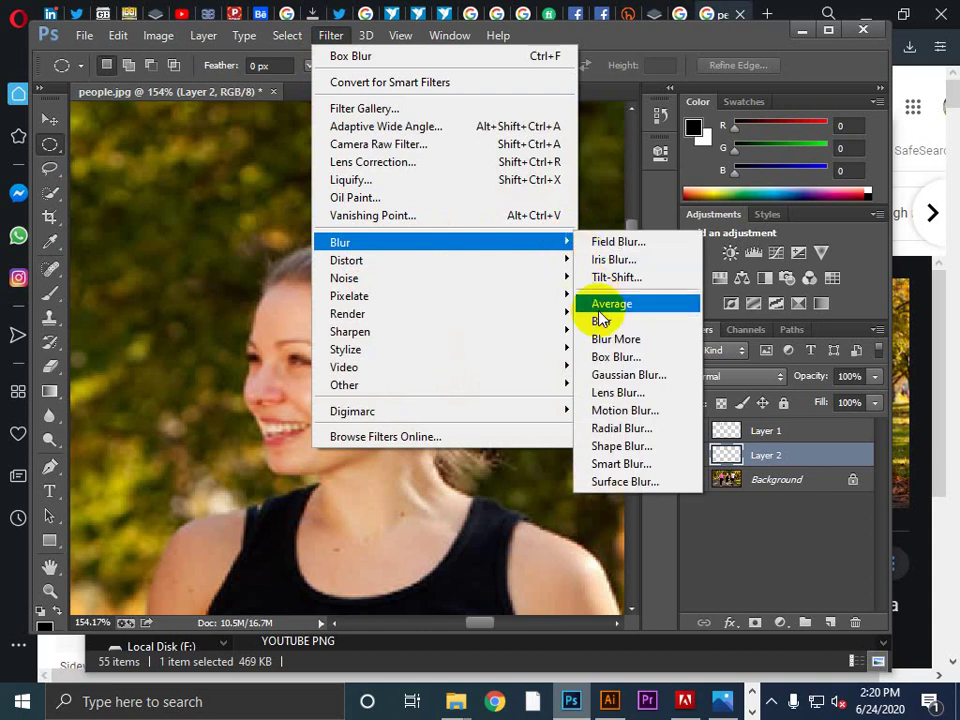
pyautogui.click(618, 382)
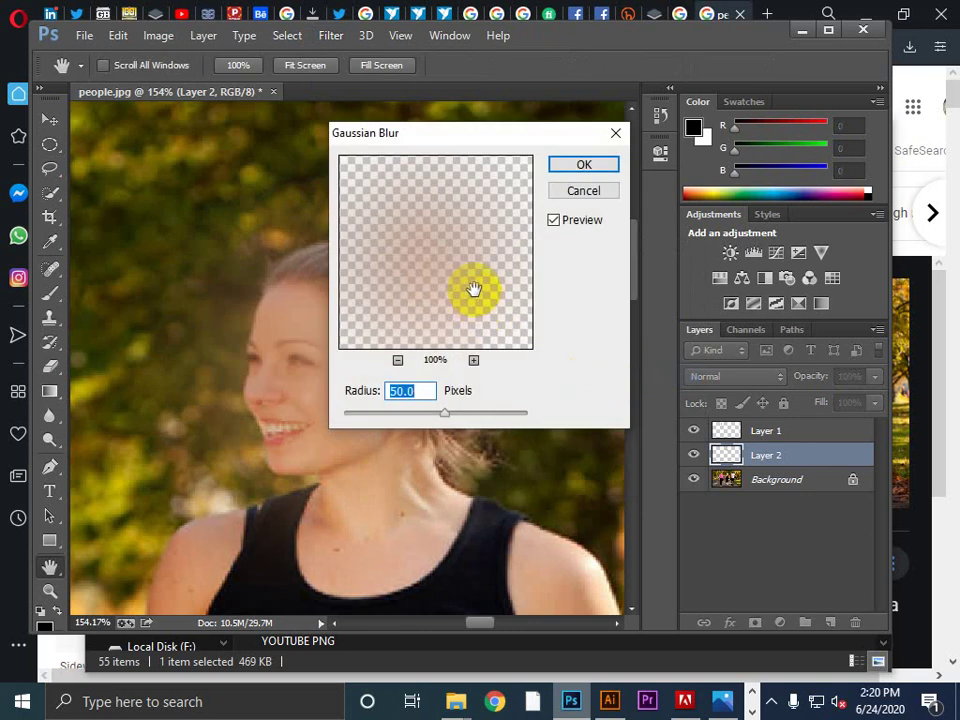
pyautogui.moveTo(474, 287); pyautogui.dragTo(450, 293)
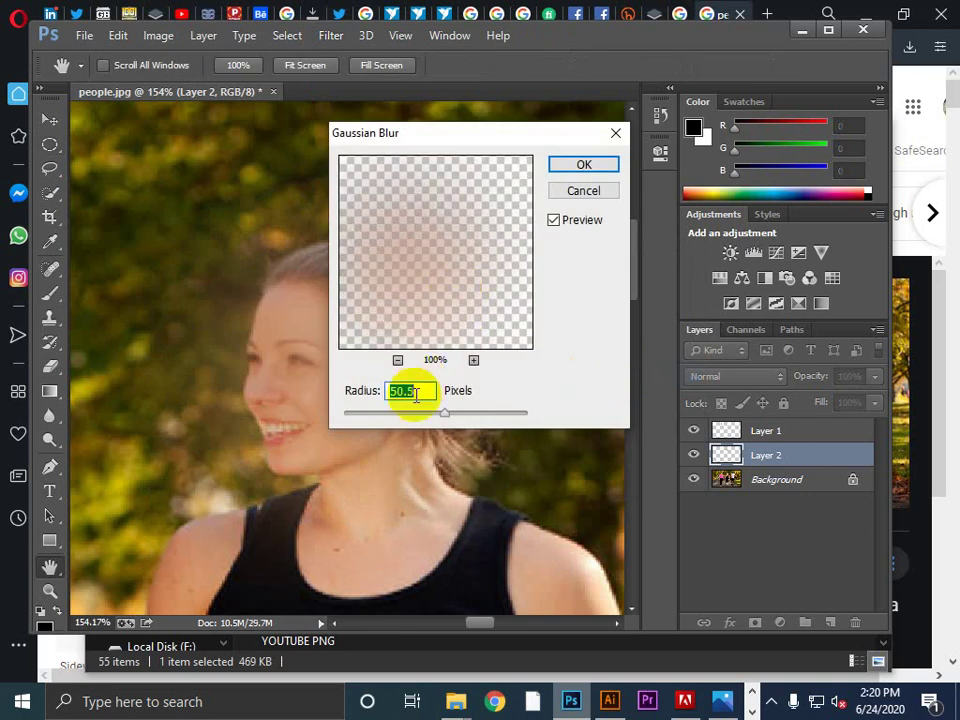
pyautogui.press('Down')
pyautogui.press('Down')
pyautogui.press('Down')
pyautogui.press('Down')
pyautogui.press('Down')
pyautogui.press('Down')
pyautogui.press('Down')
pyautogui.press('Down')
pyautogui.press('Down')
pyautogui.press('Down')
pyautogui.press('Down')
pyautogui.press('Down')
pyautogui.press('Down')
pyautogui.press('Down')
pyautogui.press('Down')
pyautogui.press('Down')
pyautogui.press('Down')
pyautogui.press('Down')
pyautogui.moveTo(443, 413); pyautogui.dragTo(418, 432)
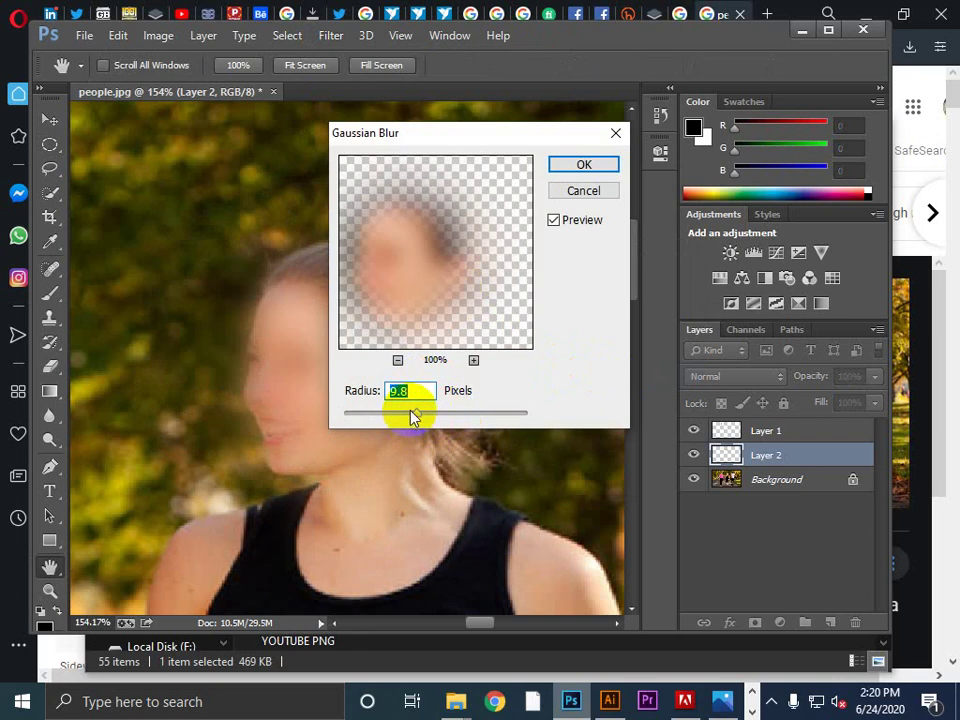
pyautogui.press('Down')
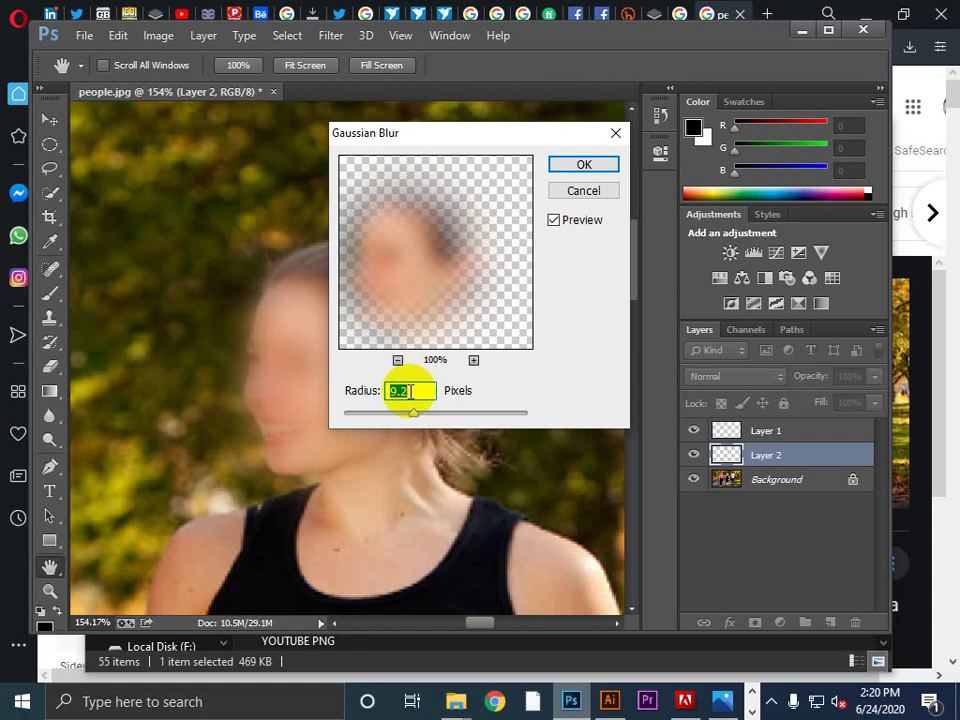
pyautogui.moveTo(410, 413)
pyautogui.mouseDown()
pyautogui.moveTo(407, 430)
pyautogui.moveTo(414, 416)
pyautogui.moveTo(392, 416)
pyautogui.moveTo(391, 425)
pyautogui.moveTo(388, 411)
pyautogui.moveTo(409, 411)
pyautogui.moveTo(379, 428)
pyautogui.moveTo(375, 414)
pyautogui.moveTo(356, 420)
pyautogui.moveTo(501, 418)
pyautogui.moveTo(422, 441)
pyautogui.moveTo(411, 413)
pyautogui.moveTo(403, 418)
pyautogui.moveTo(420, 414)
pyautogui.mouseUp()
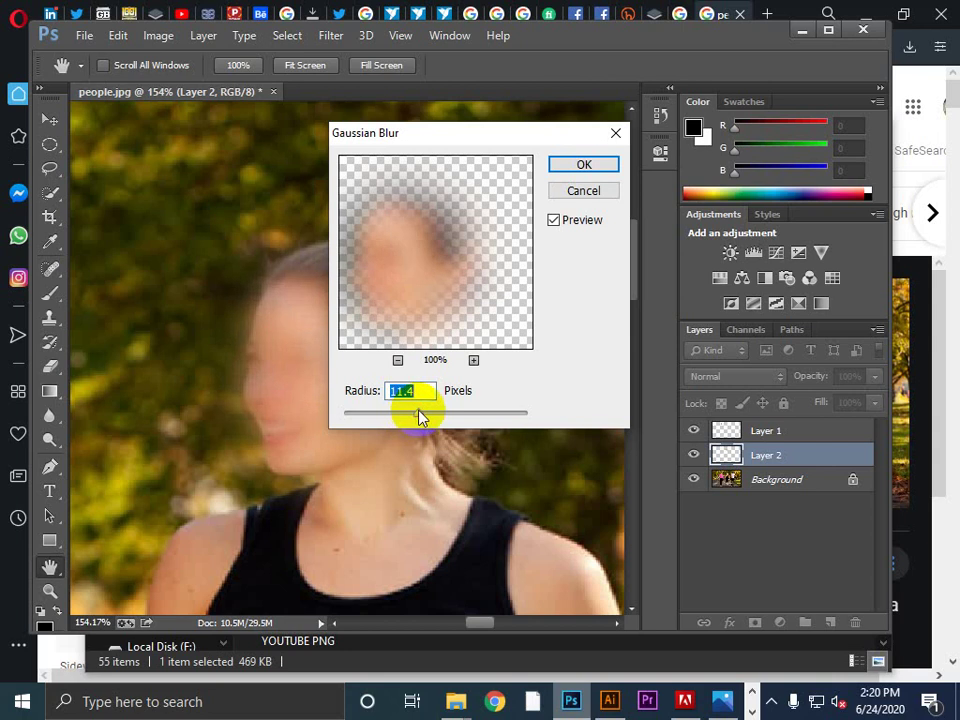
pyautogui.click(575, 160)
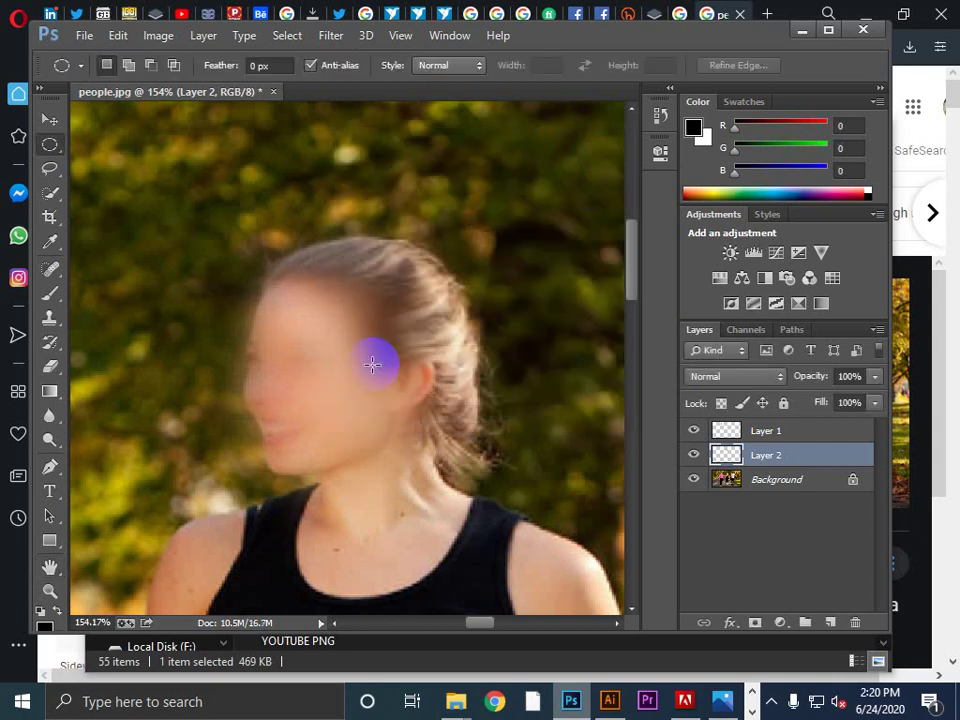
# Make a circular selection with the Elliptical Marquee tool and centre it over the face of the man in the white T-shirt
pyautogui.scroll(-5, 372, 365)
pyautogui.hscroll(3, 375, 368)
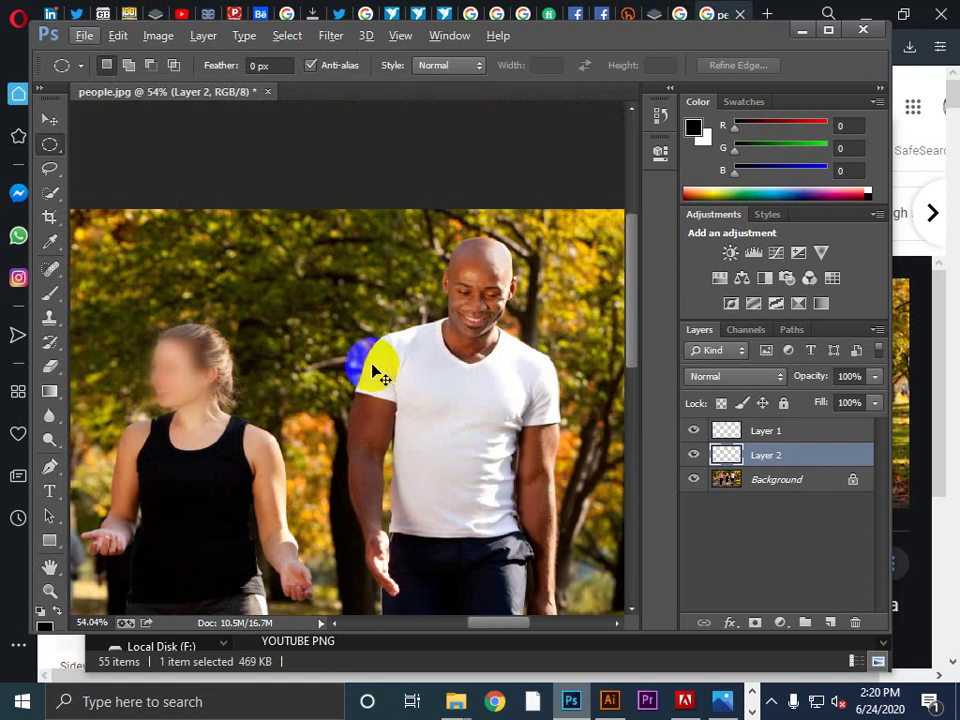
pyautogui.hscroll(3, 380, 365)
pyautogui.scroll(5, 382, 364)
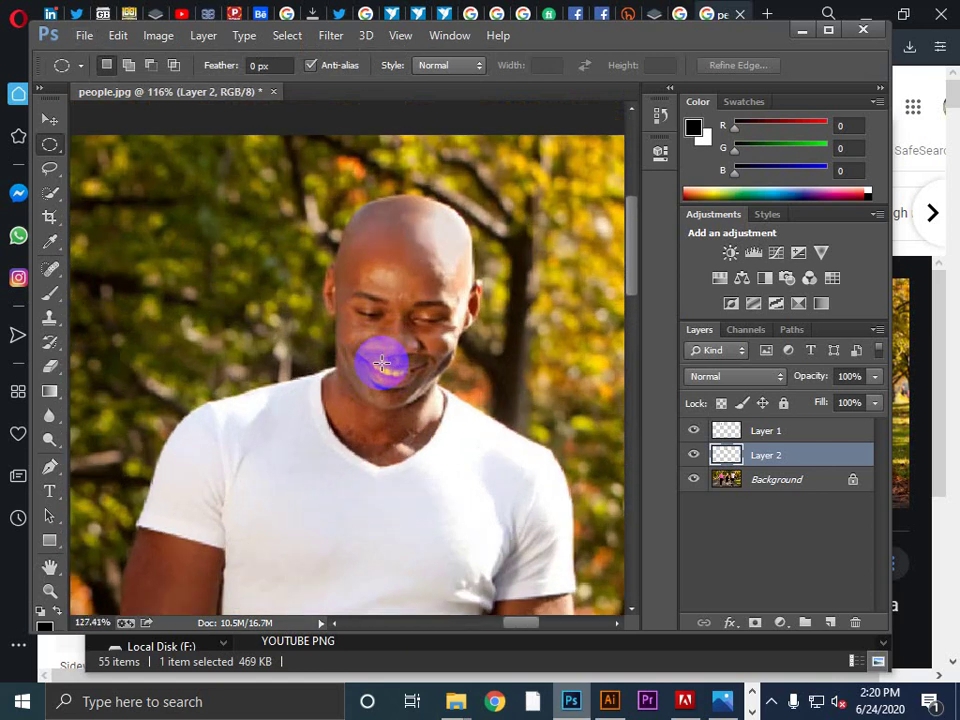
pyautogui.scroll(2, 382, 364)
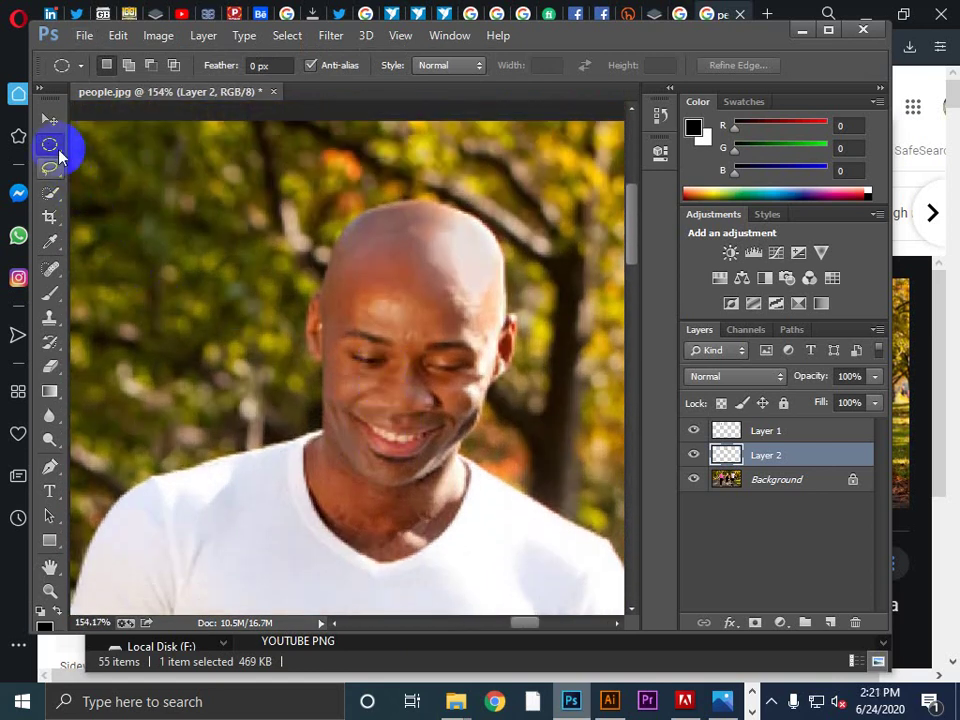
pyautogui.click(52, 148)
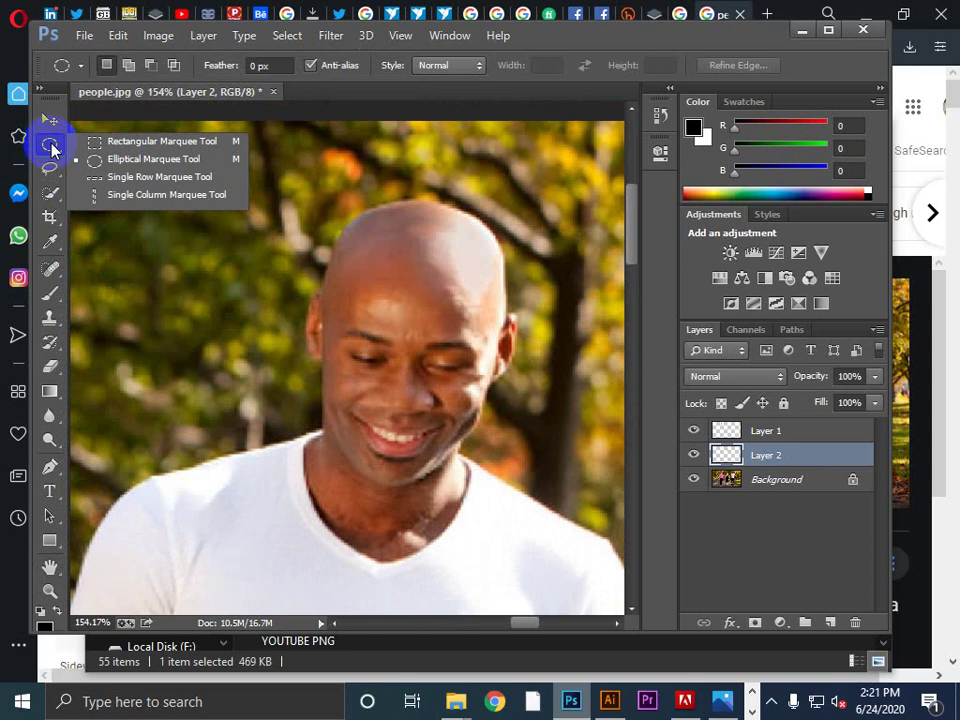
pyautogui.click(141, 162)
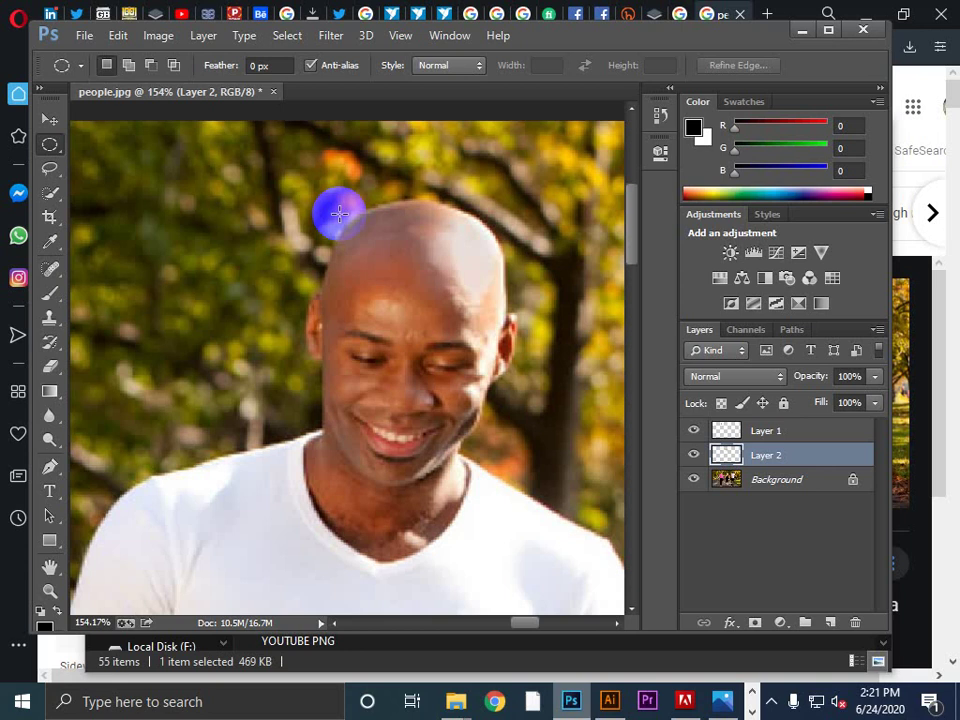
pyautogui.moveTo(339, 213); pyautogui.dragTo(587, 568)
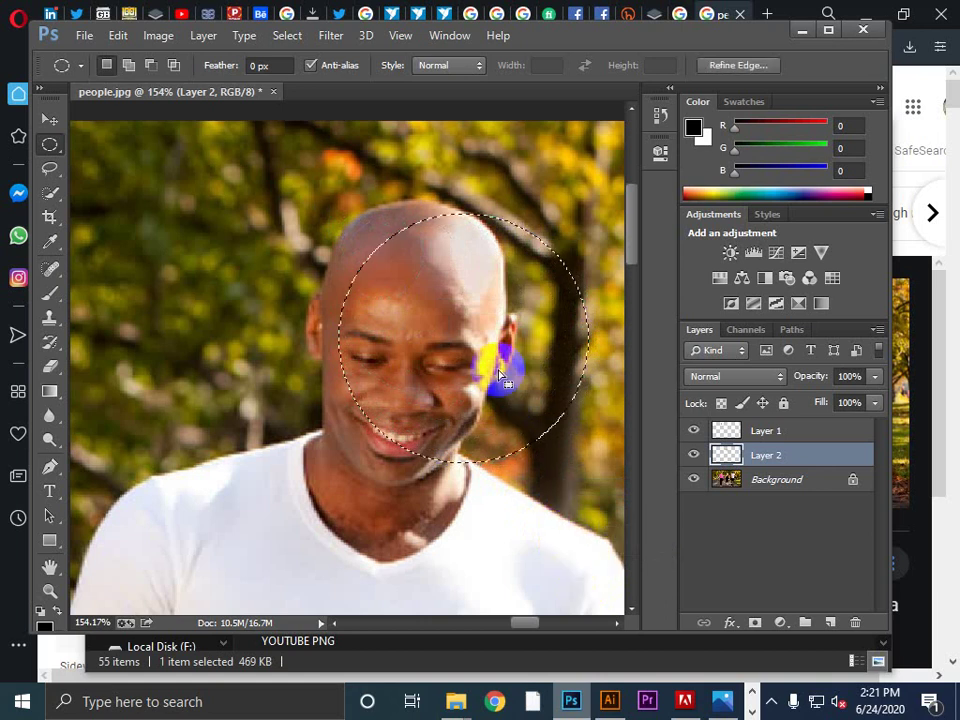
pyautogui.moveTo(499, 375); pyautogui.dragTo(470, 378)
pyautogui.moveTo(438, 383)
pyautogui.mouseDown()
pyautogui.moveTo(429, 366)
pyautogui.moveTo(430, 388)
pyautogui.moveTo(428, 377)
pyautogui.mouseUp()
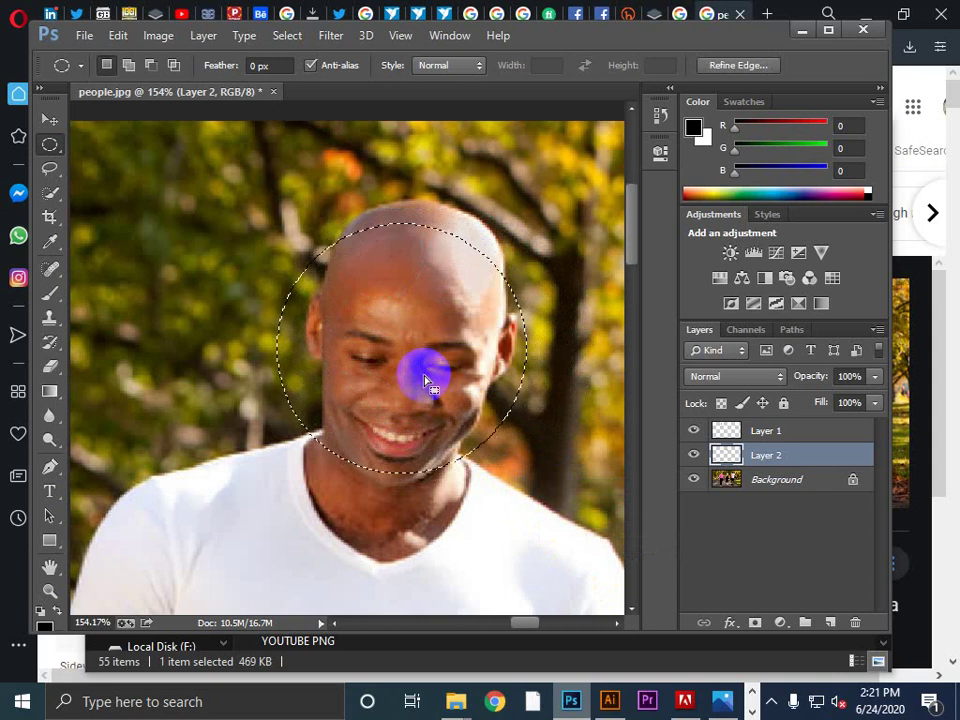
# Feather the circular selection by 20 pixels and copy the man's face from the Background layer to a new layer
pyautogui.click(287, 35)
pyautogui.moveTo(326, 259)
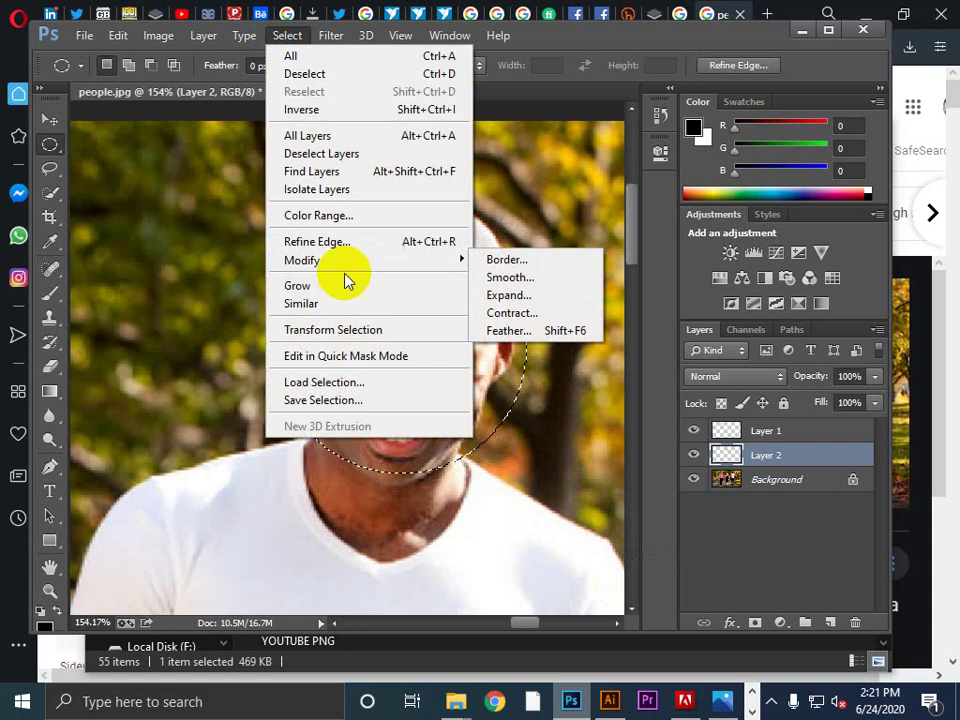
pyautogui.click(503, 330)
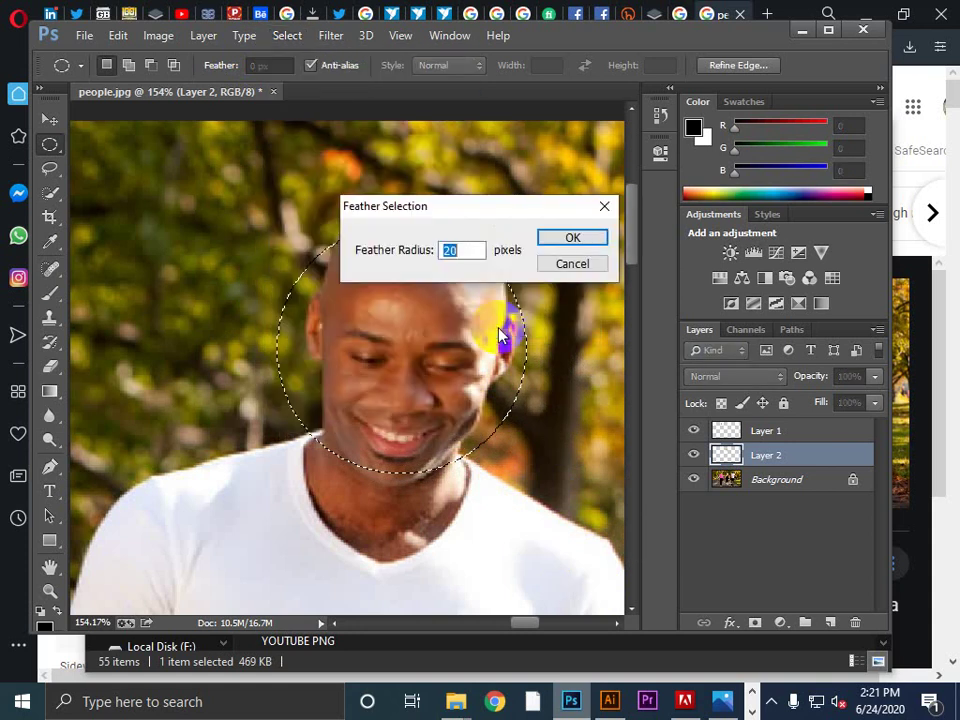
pyautogui.click(569, 245)
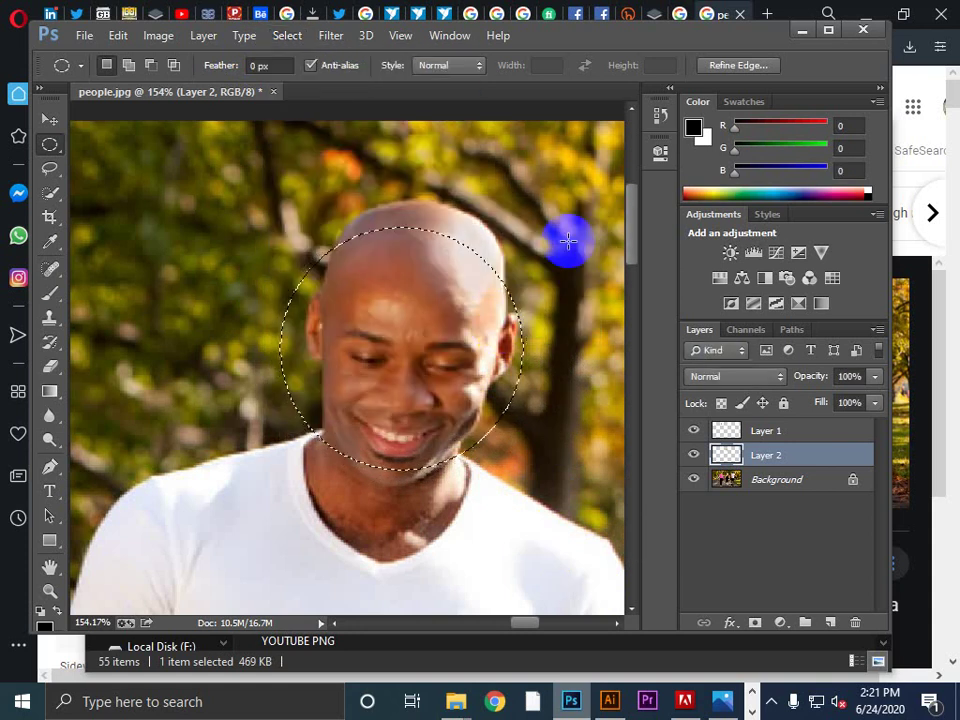
pyautogui.click(705, 484)
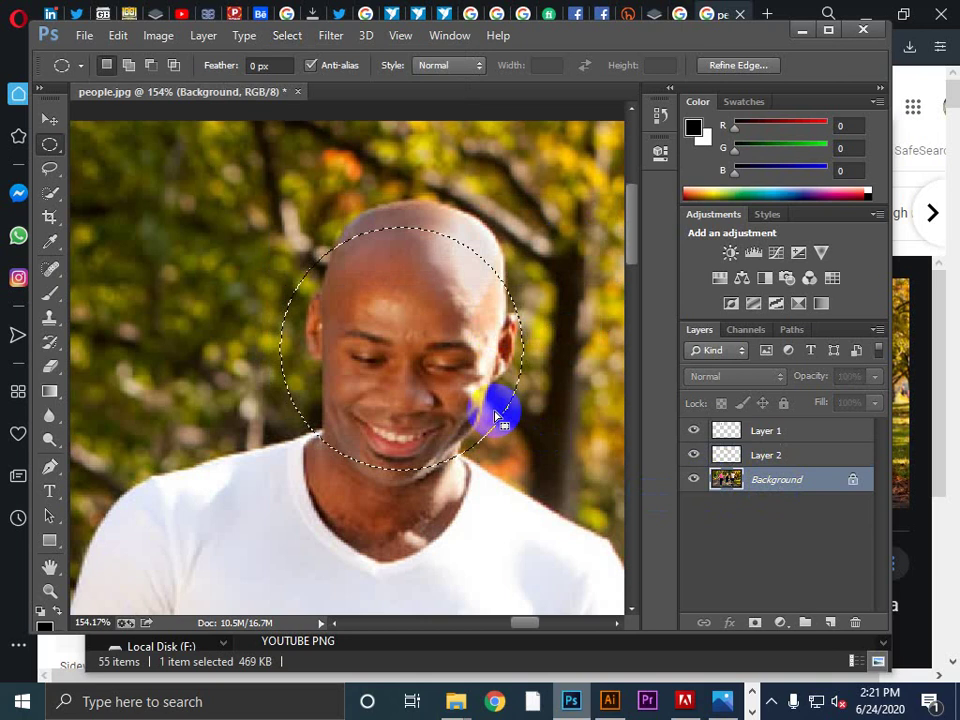
pyautogui.hotkey('ctrl', 'j')
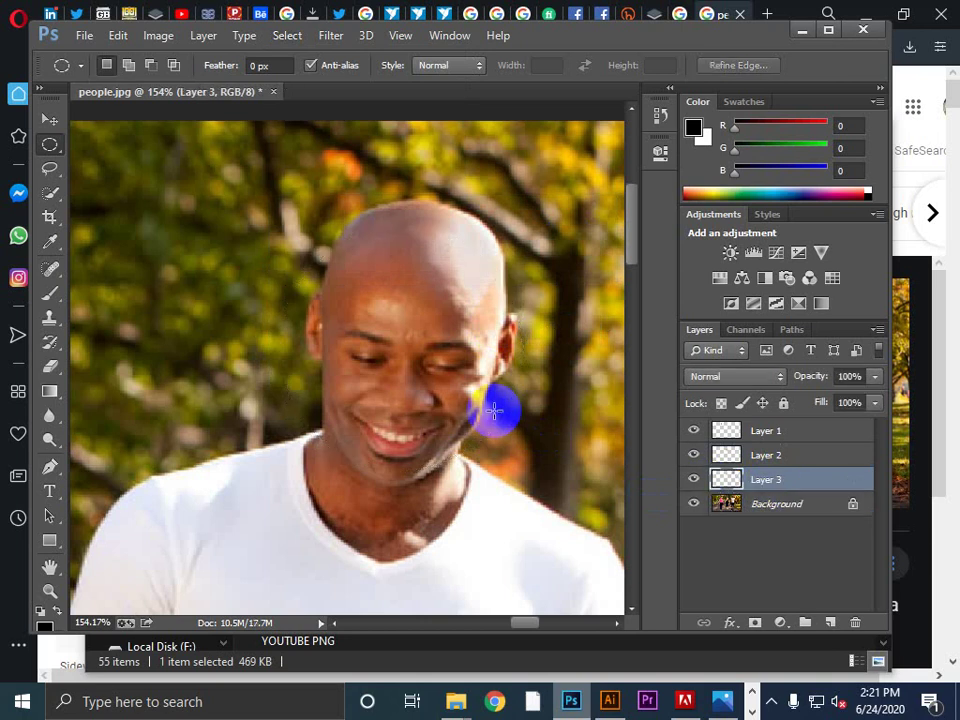
# Apply a Radial Blur to the copied face with an amount of 80, the Spin method and Good quality
pyautogui.click(331, 36)
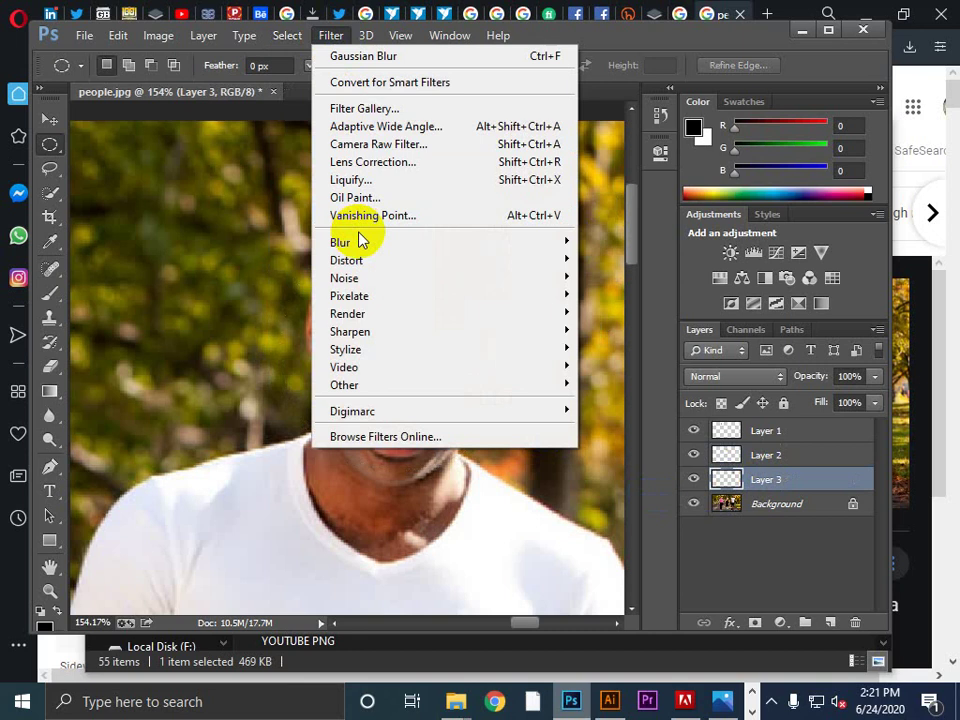
pyautogui.moveTo(360, 242)
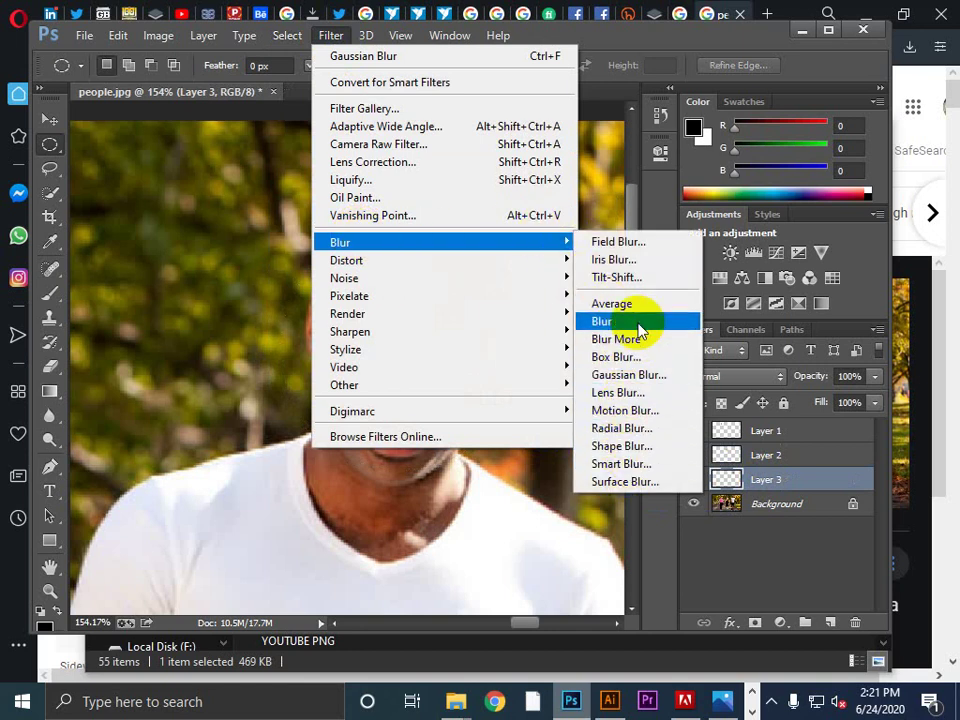
pyautogui.click(617, 428)
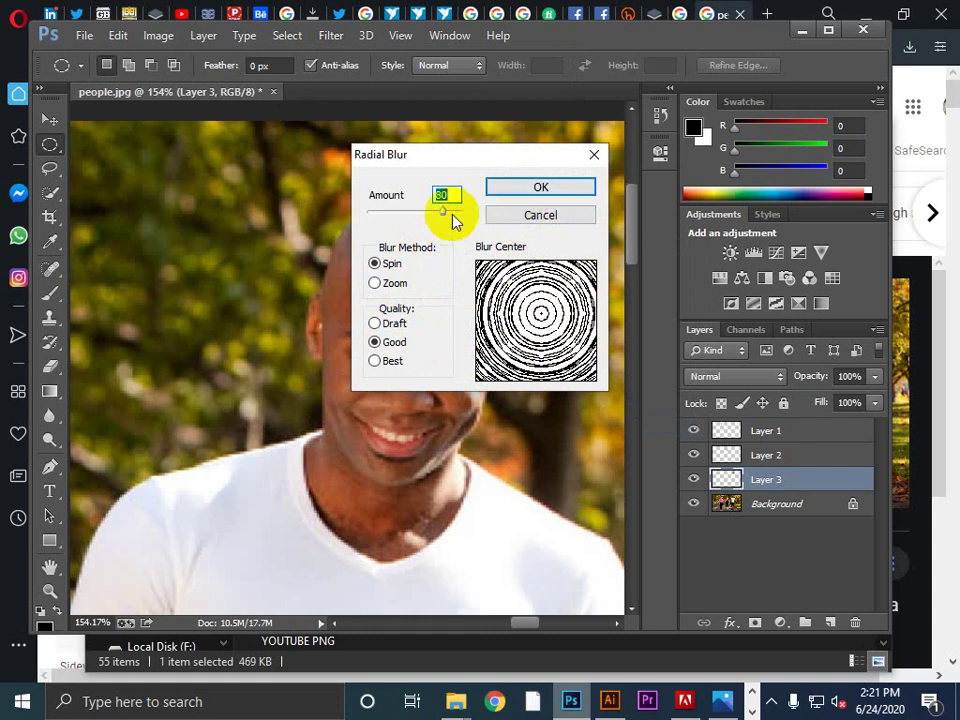
pyautogui.moveTo(446, 220)
pyautogui.mouseDown()
pyautogui.moveTo(441, 228)
pyautogui.moveTo(446, 211)
pyautogui.mouseUp()
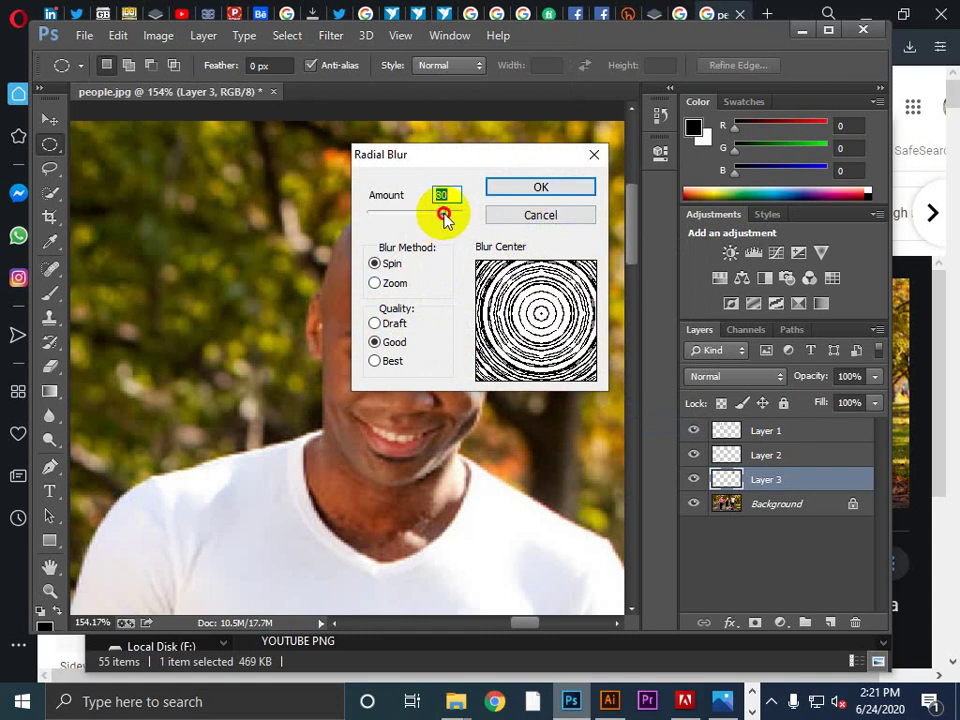
pyautogui.click(529, 187)
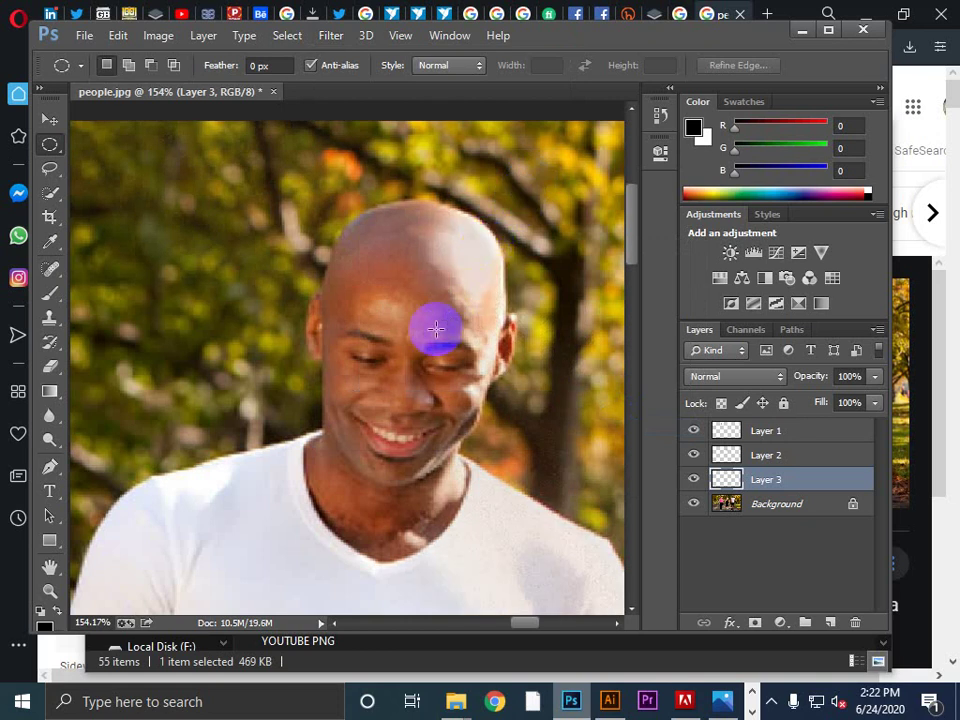
# Examine the man's face at different magnifications to judge the effect of the Radial Blur
pyautogui.scroll(-1, 436, 330)
pyautogui.scroll(-3, 436, 330)
pyautogui.scroll(4, 436, 330)
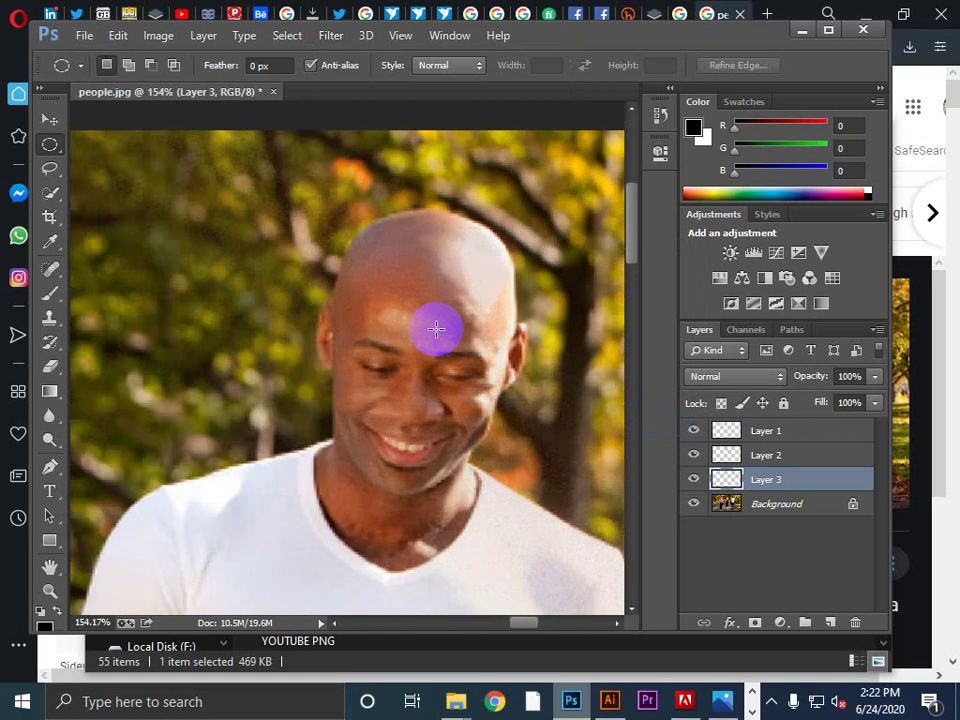
pyautogui.scroll(1, 436, 330)
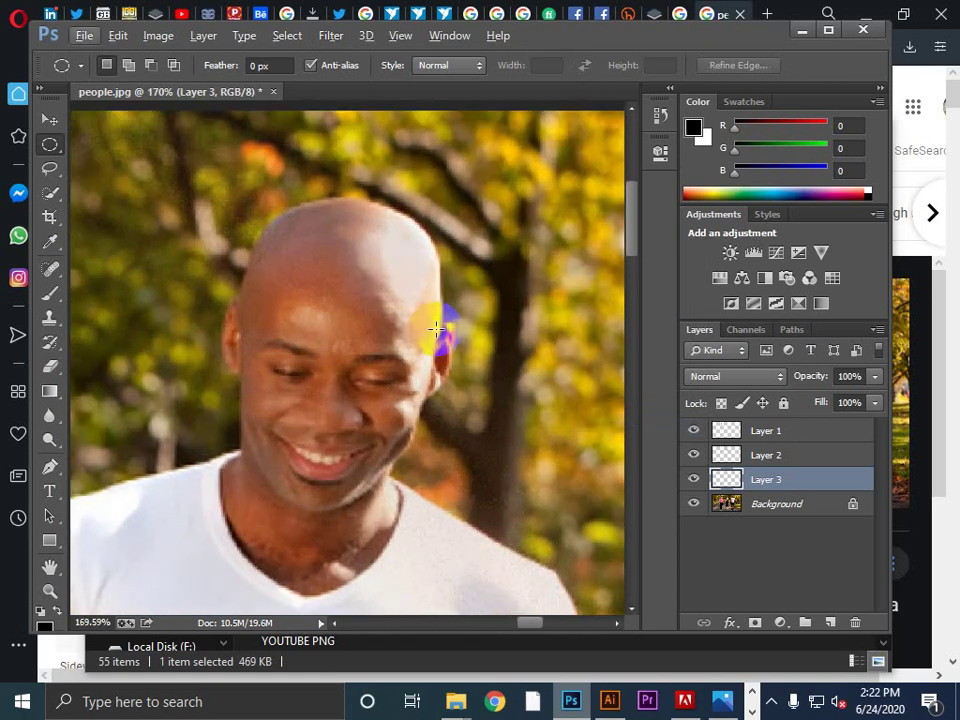
pyautogui.scroll(-5, 436, 330)
pyautogui.scroll(3, 436, 330)
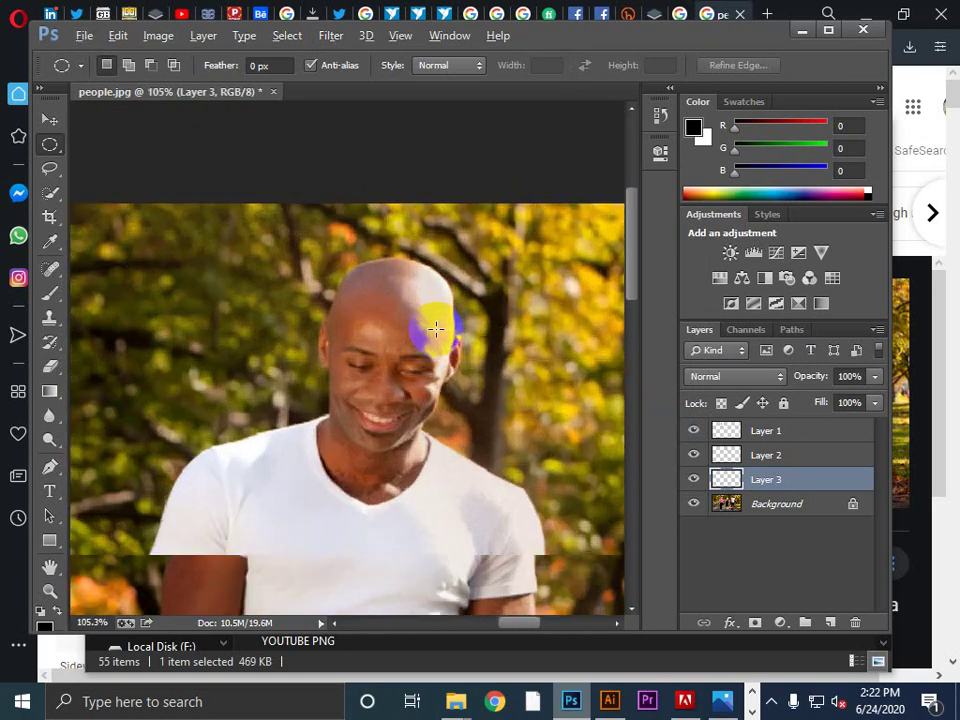
pyautogui.scroll(2, 436, 330)
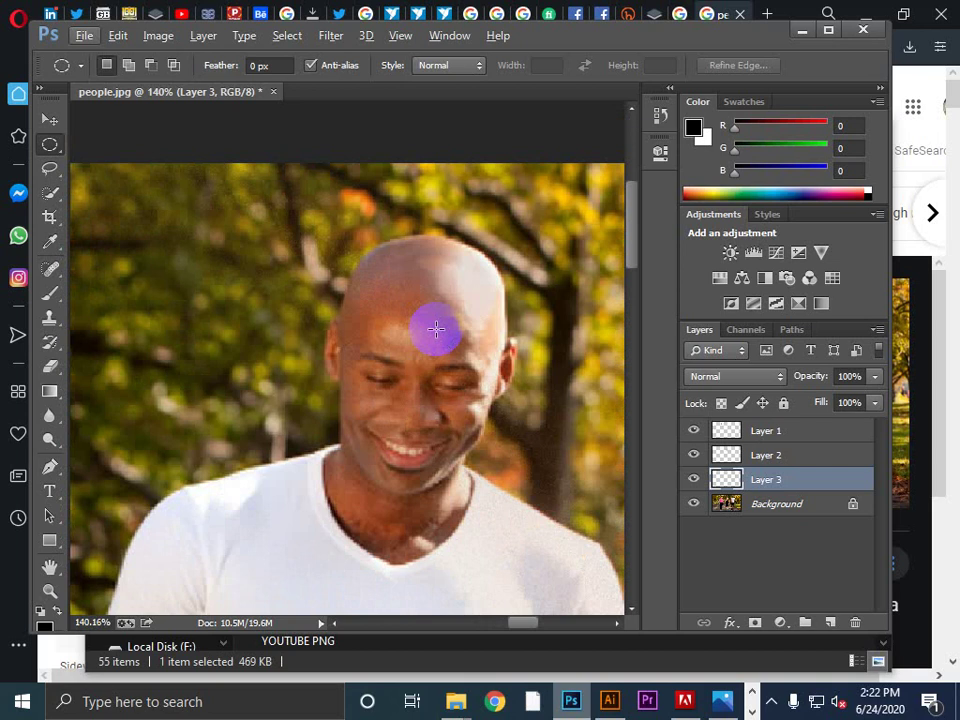
pyautogui.scroll(-1, 436, 330)
pyautogui.scroll(2, 436, 330)
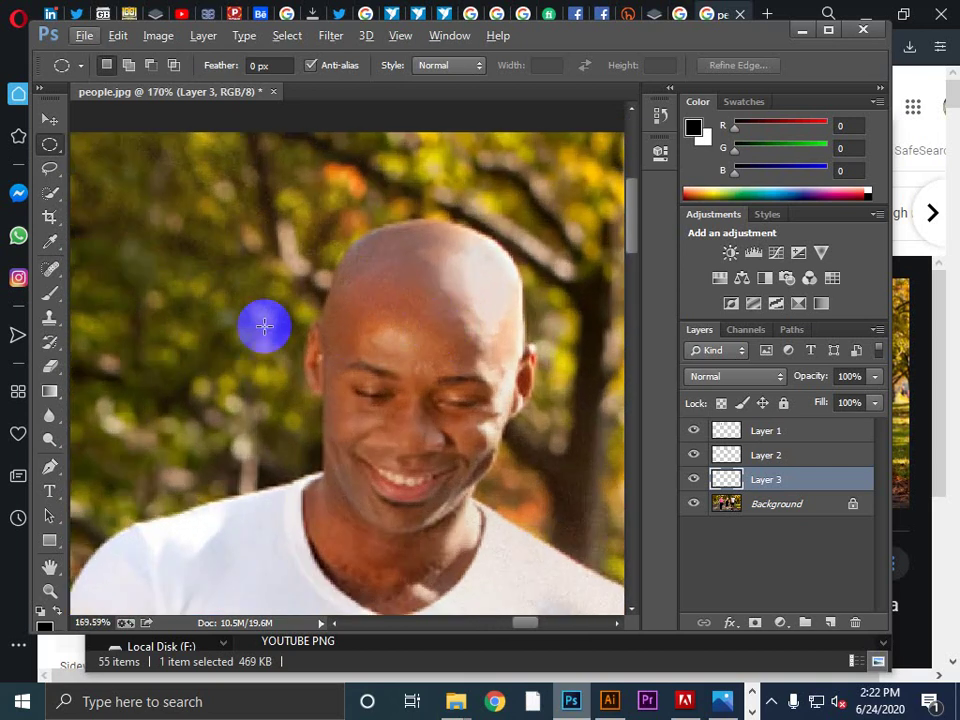
# Make an upright oval selection around the man's whole head, from the scalp to below the chin
pyautogui.click(50, 148)
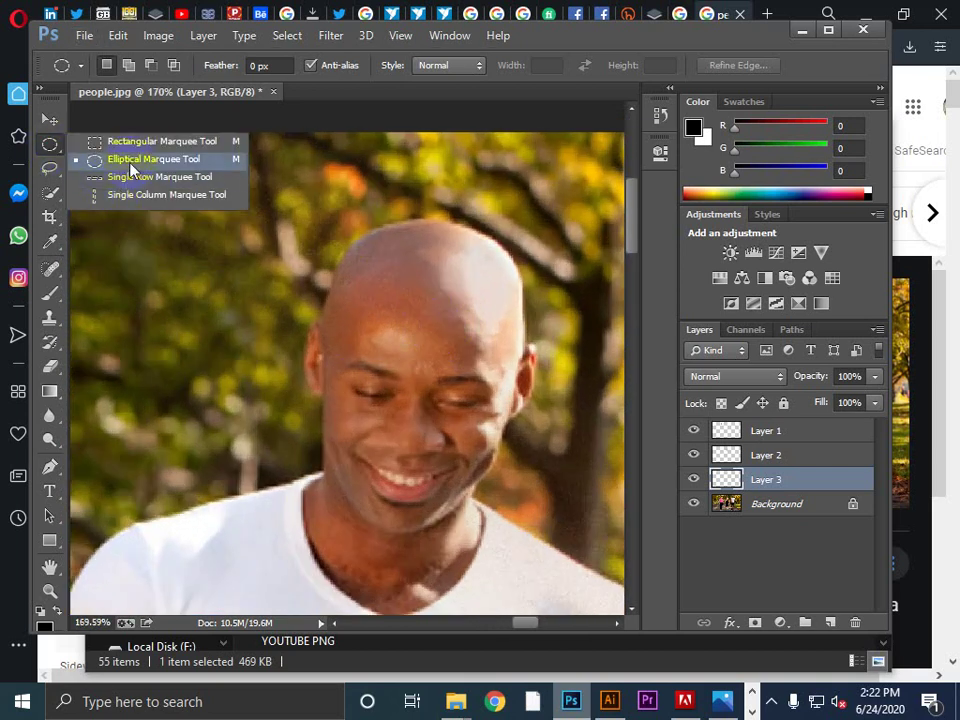
pyautogui.click(131, 163)
pyautogui.moveTo(335, 234); pyautogui.dragTo(546, 566)
pyautogui.moveTo(460, 486); pyautogui.dragTo(439, 457)
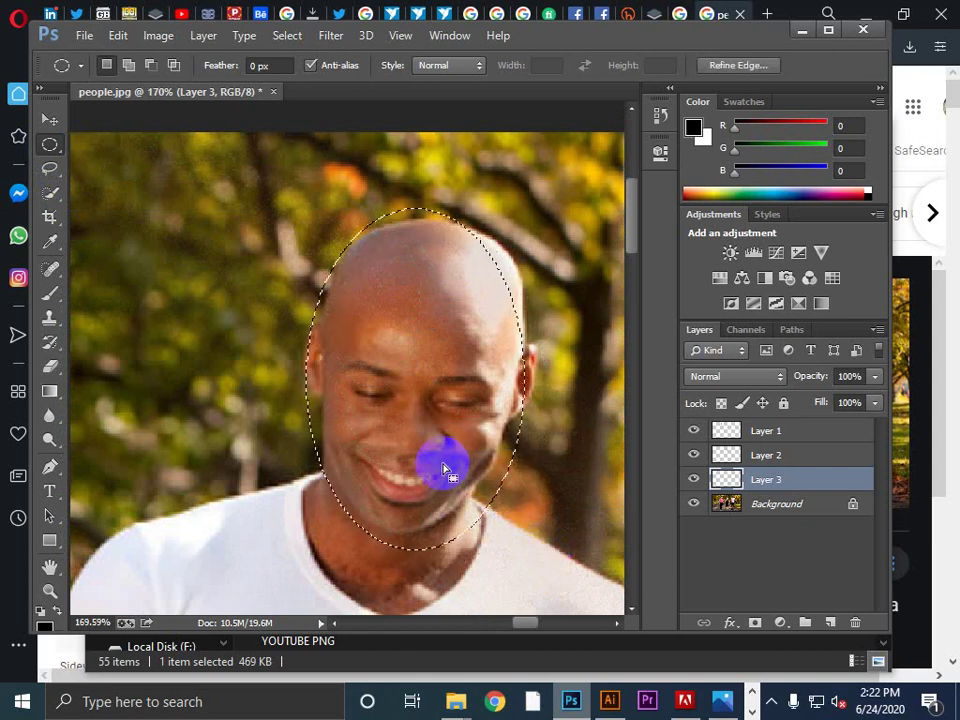
# Feather the oval selection by 20 pixels and copy the man's head from the Background layer to another new layer
pyautogui.click(284, 36)
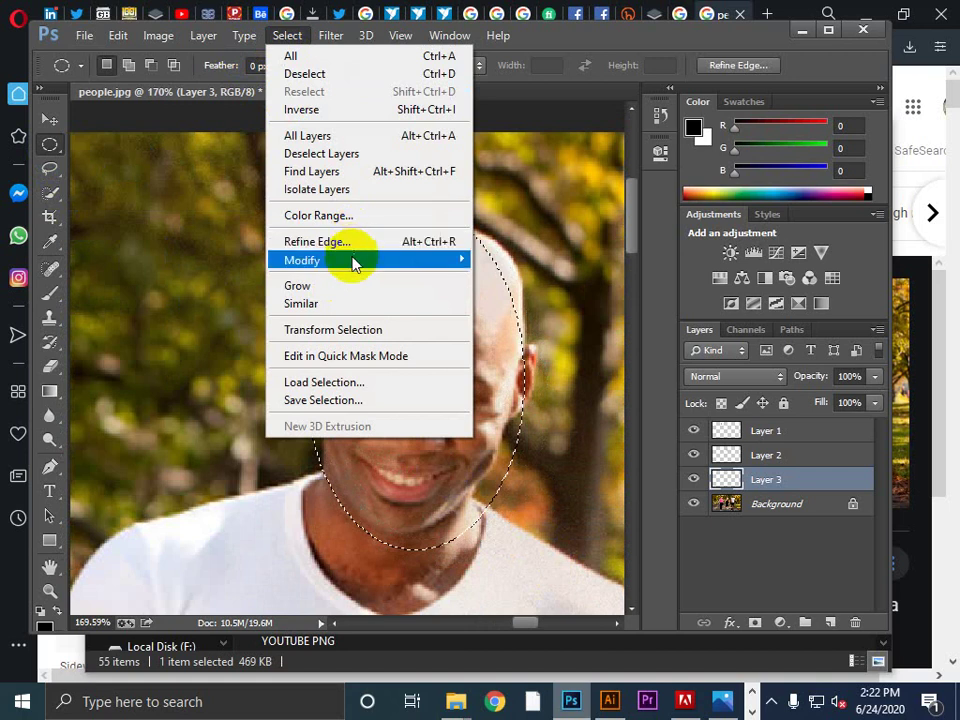
pyautogui.moveTo(358, 260)
pyautogui.click(513, 335)
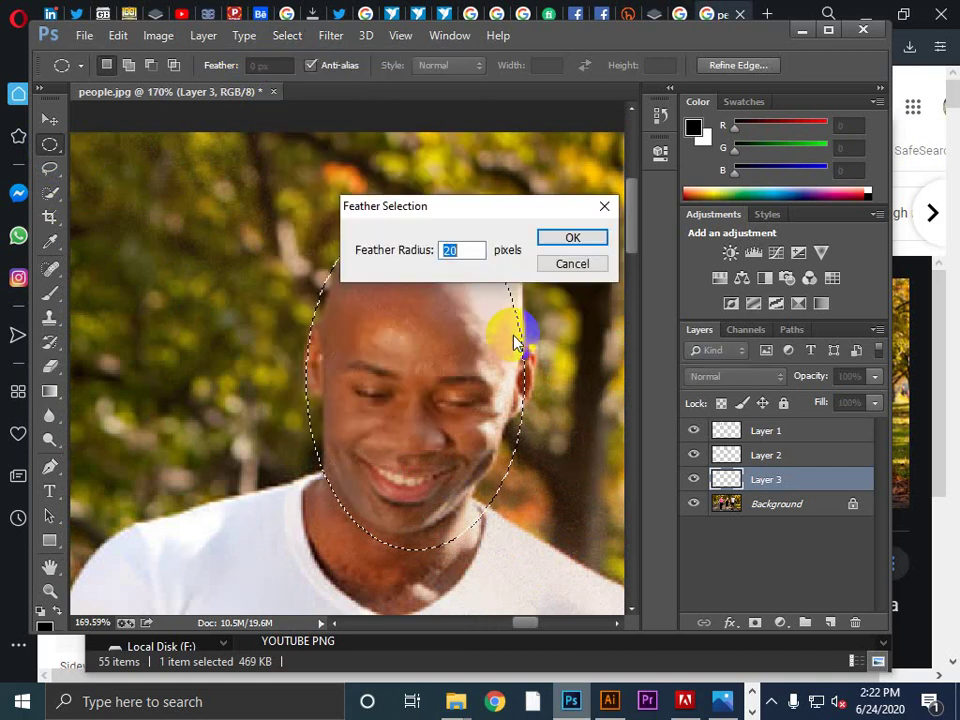
pyautogui.click(573, 240)
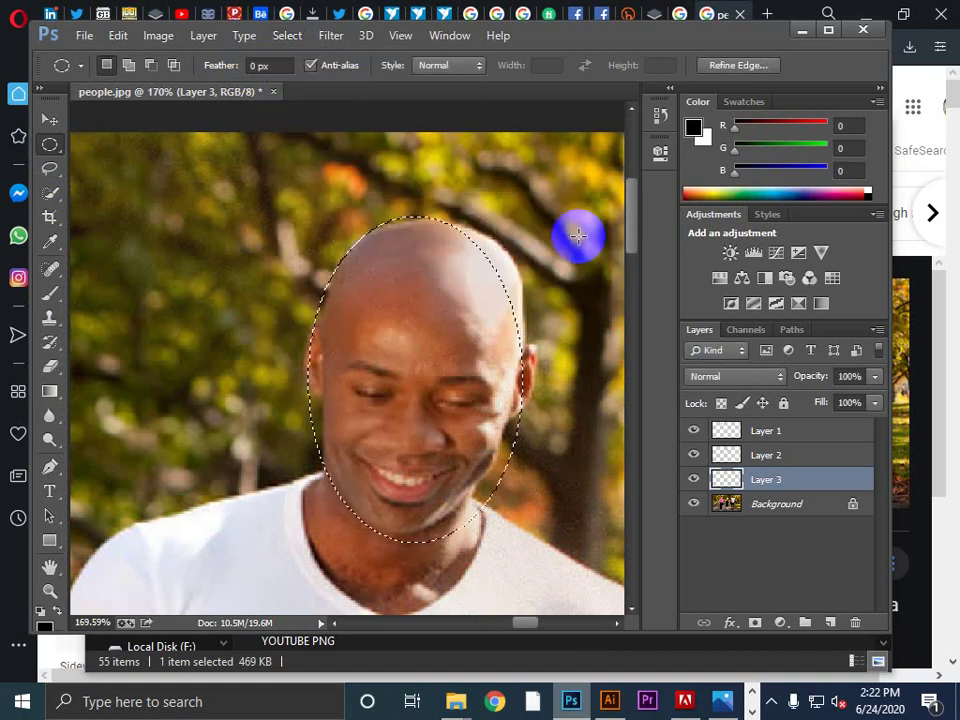
pyautogui.click(762, 508)
pyautogui.hotkey('ctrl', 'j')
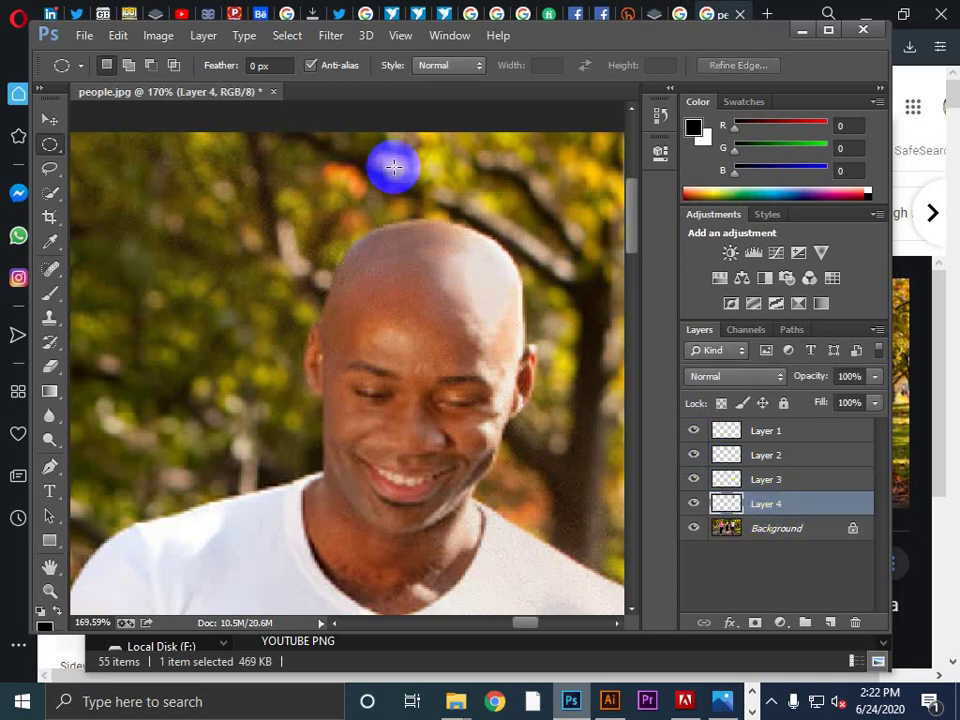
# Apply a Box Blur with a radius of 14 pixels to the newly copied head of the man
pyautogui.click(331, 36)
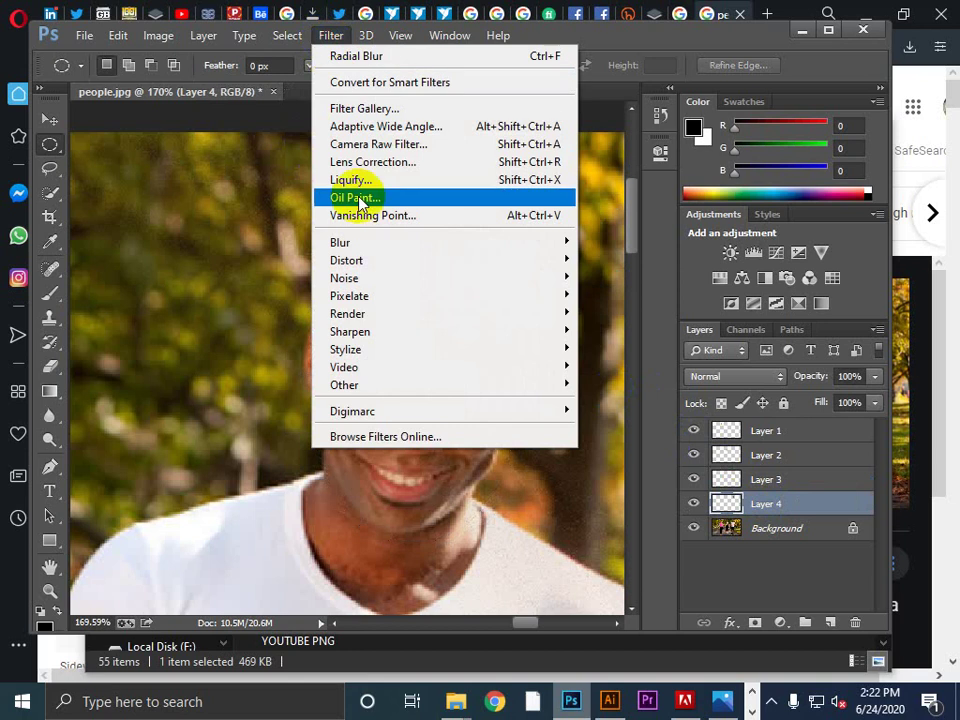
pyautogui.moveTo(392, 246)
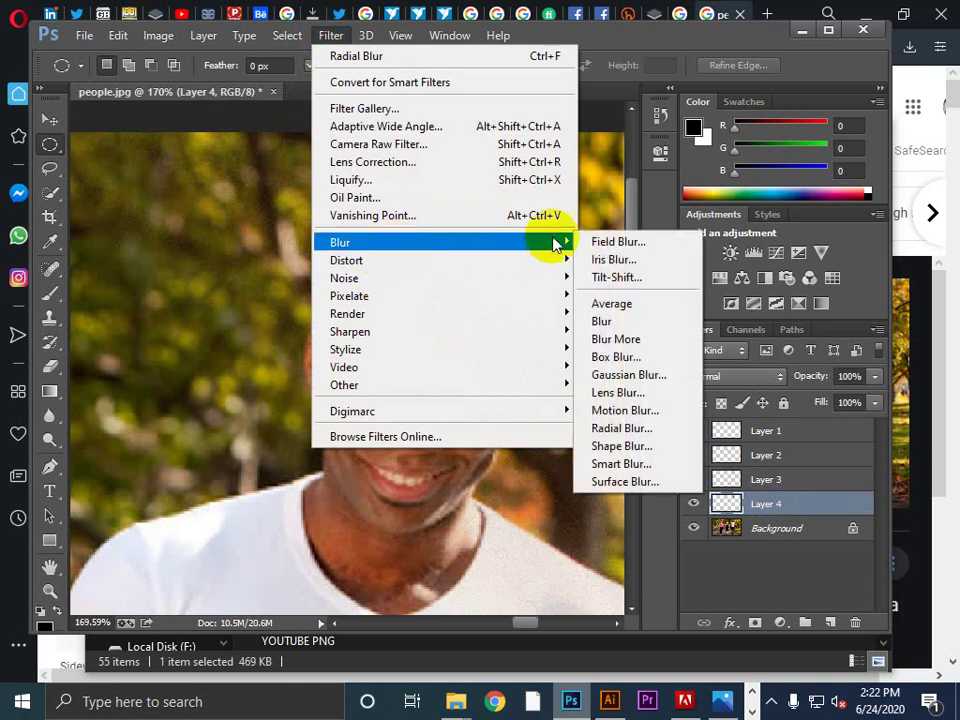
pyautogui.click(616, 357)
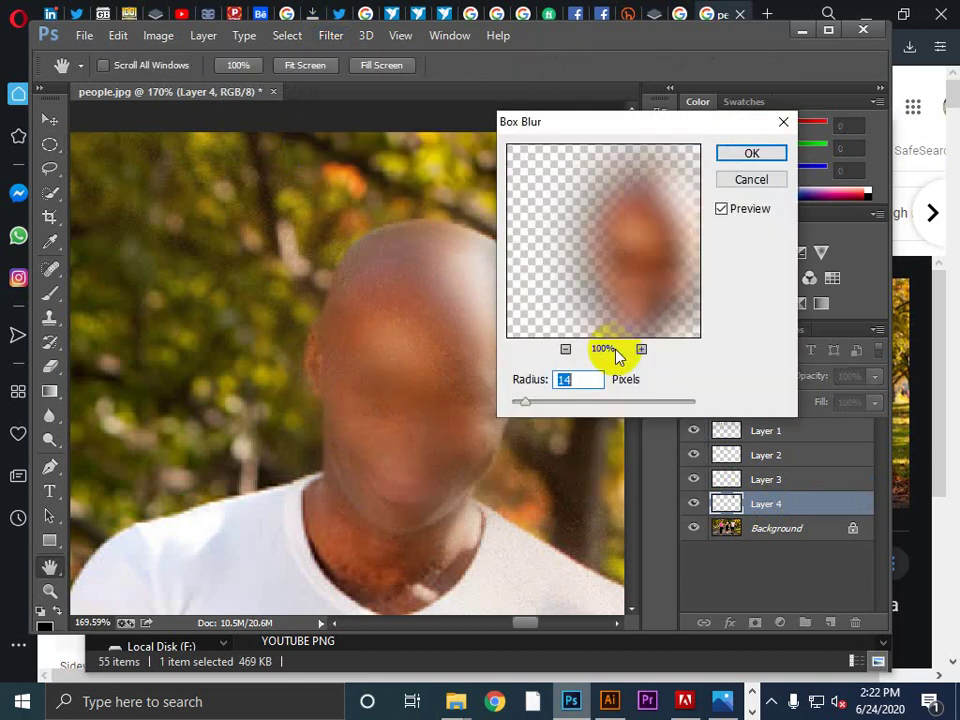
pyautogui.moveTo(626, 292); pyautogui.dragTo(628, 265)
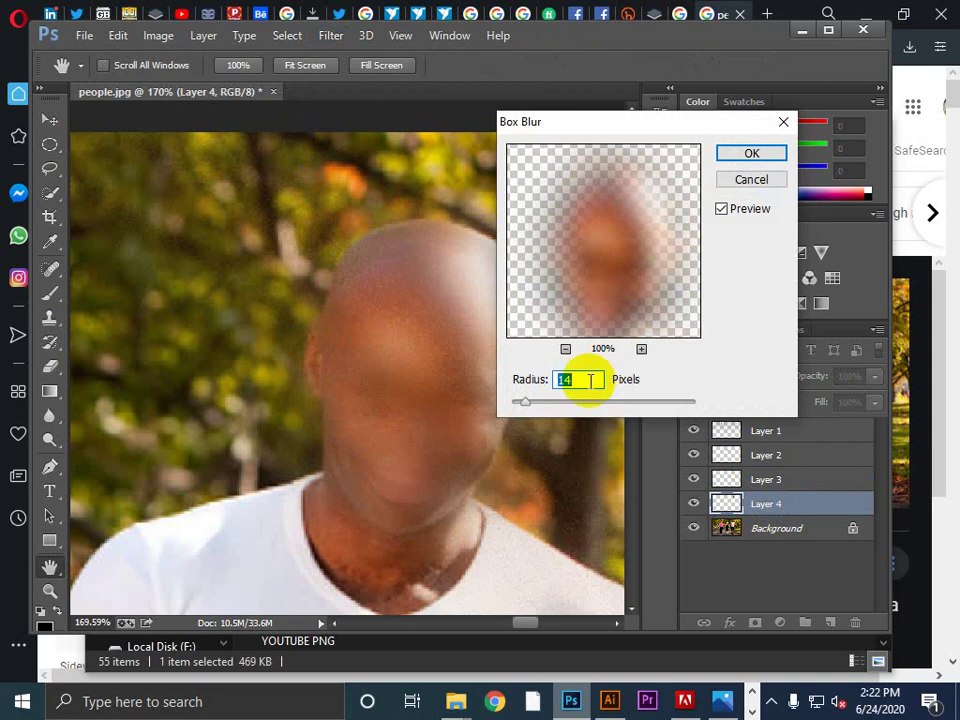
pyautogui.click(748, 157)
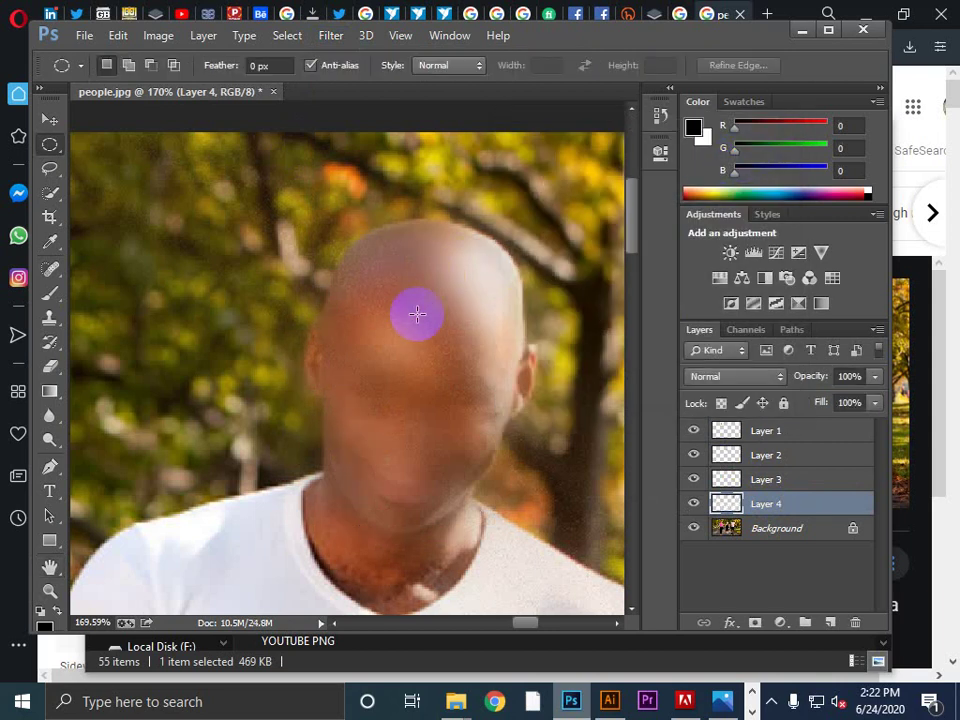
pyautogui.scroll(-1, 405, 318)
pyautogui.scroll(-5, 405, 318)
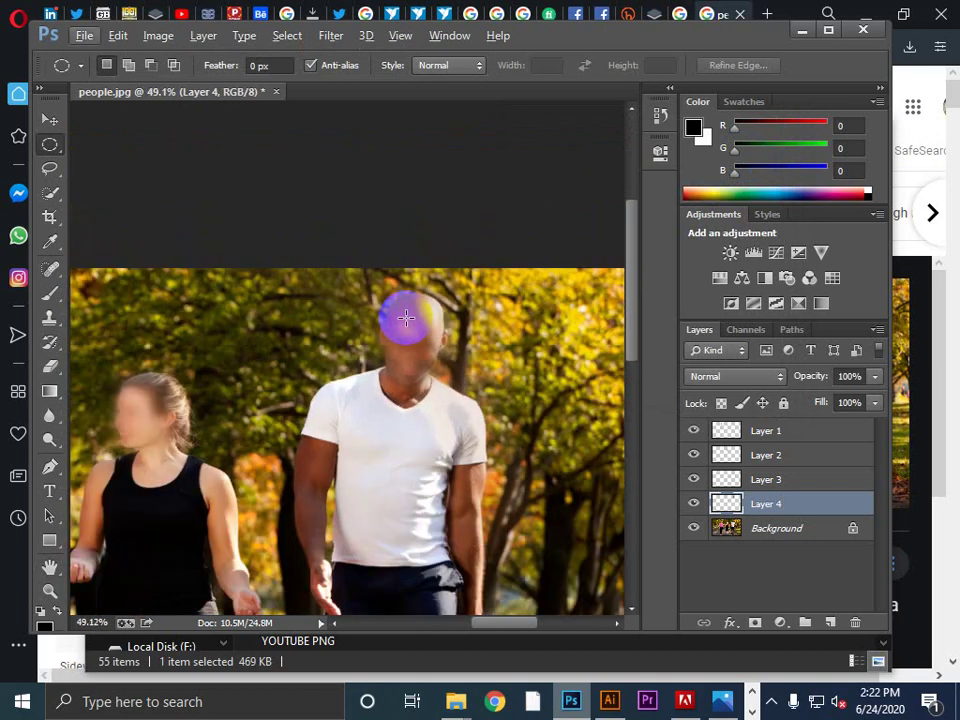
pyautogui.hscroll(-10, 405, 318)
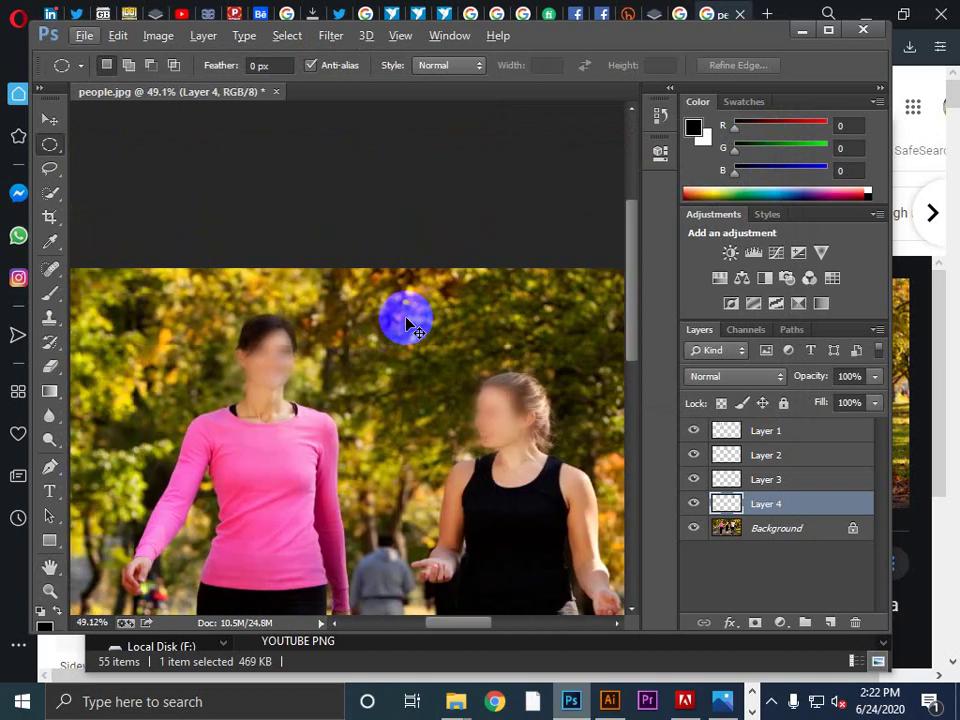
# Examine the blurred faces of the two women at different magnifications to judge the blur effects
pyautogui.scroll(3, 318, 390)
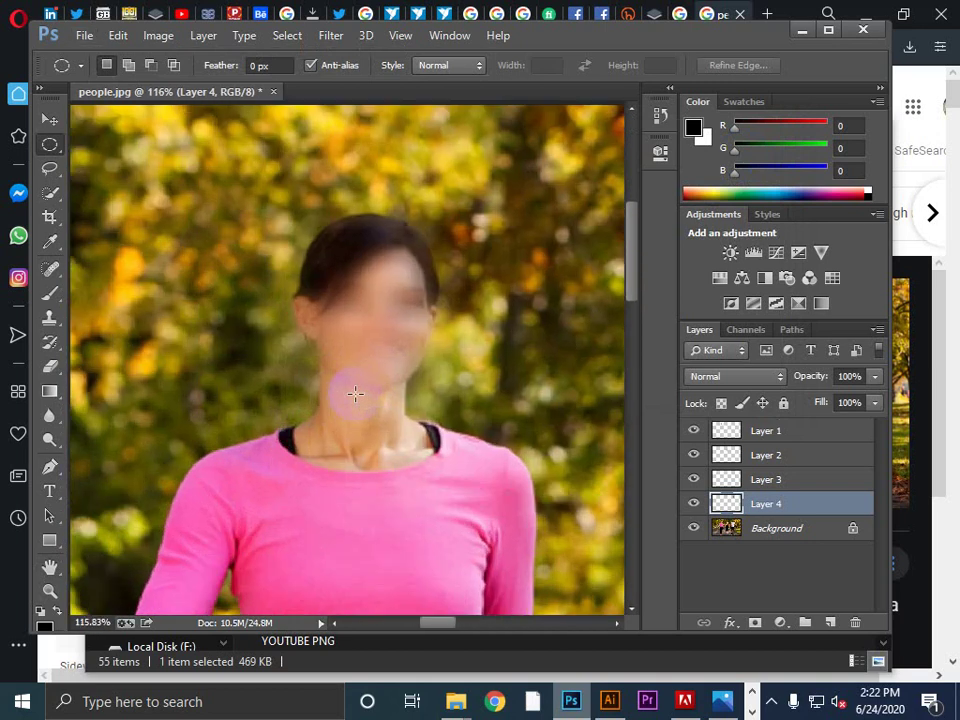
pyautogui.scroll(2, 355, 395)
pyautogui.scroll(-4, 355, 390)
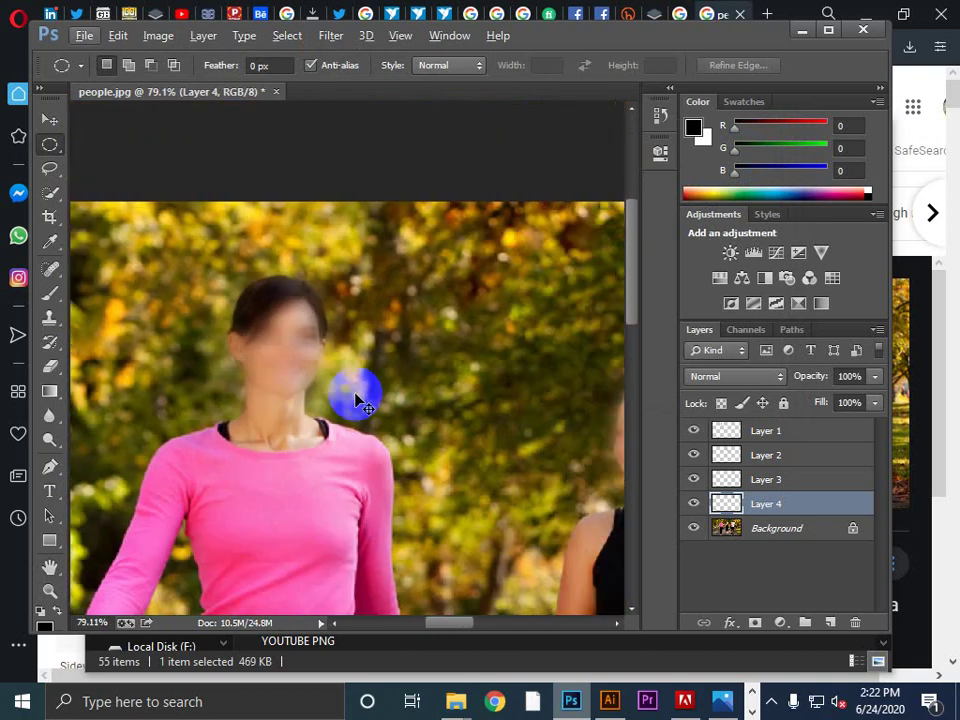
pyautogui.hscroll(2, 357, 400)
pyautogui.scroll(-2, 355, 395)
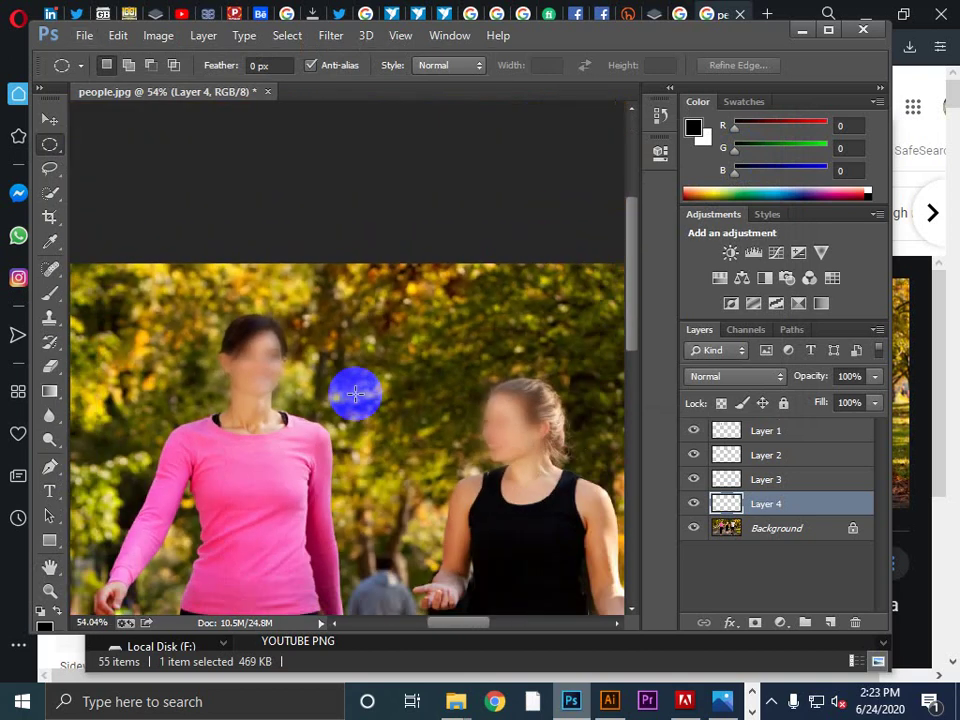
pyautogui.scroll(-2, 355, 395)
pyautogui.scroll(-1, 476, 418)
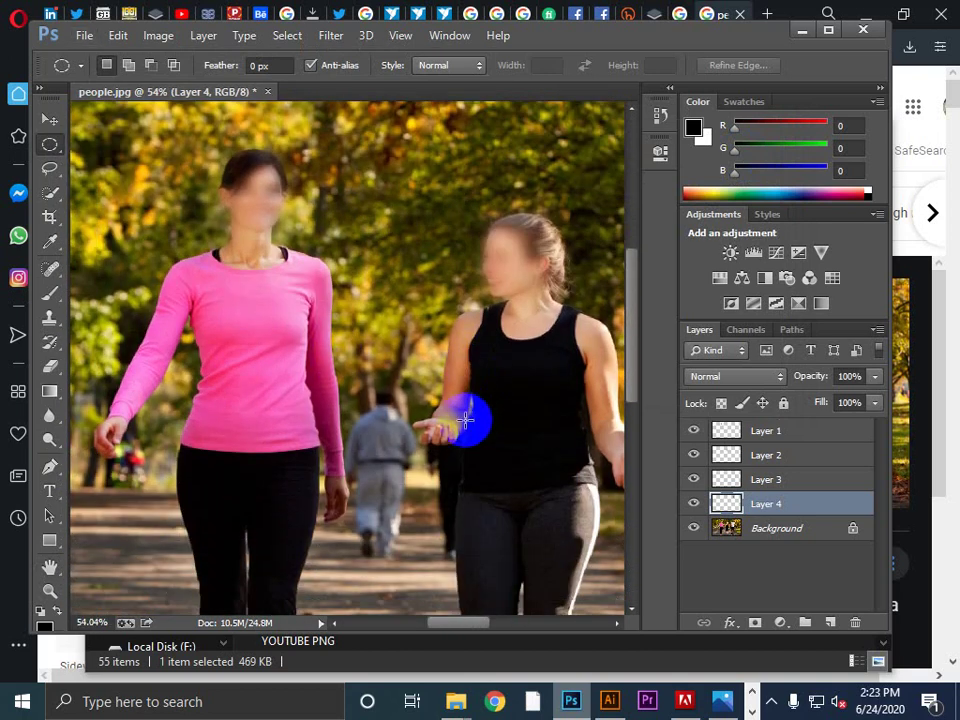
# Inspect the person walking in the background up close and review all three blurred people in the whole photo
pyautogui.scroll(5, 466, 420)
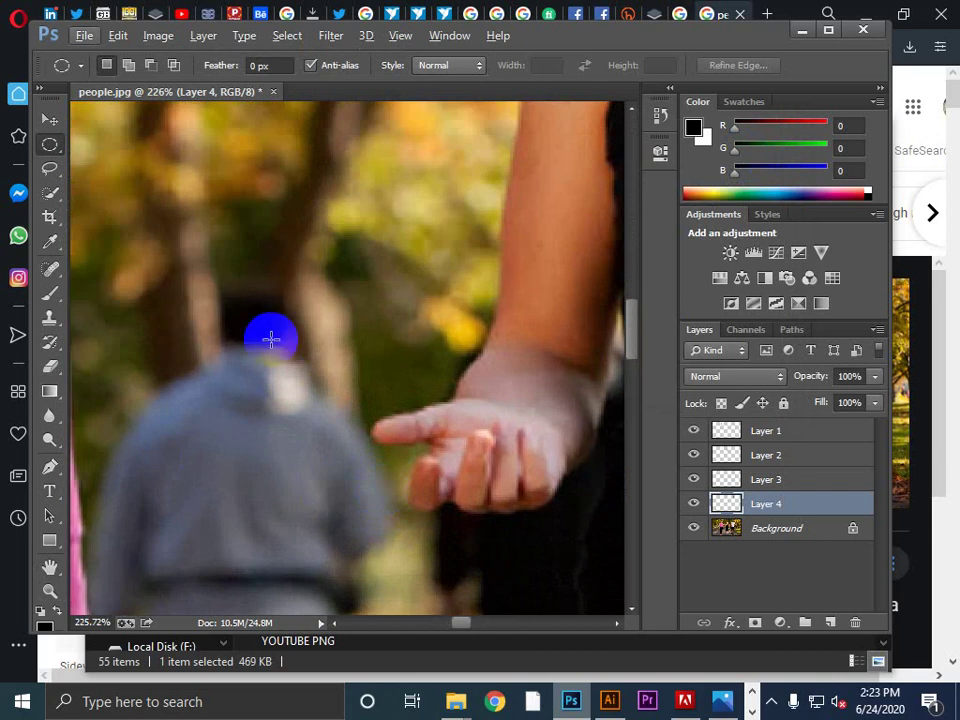
pyautogui.scroll(-3, 240, 328)
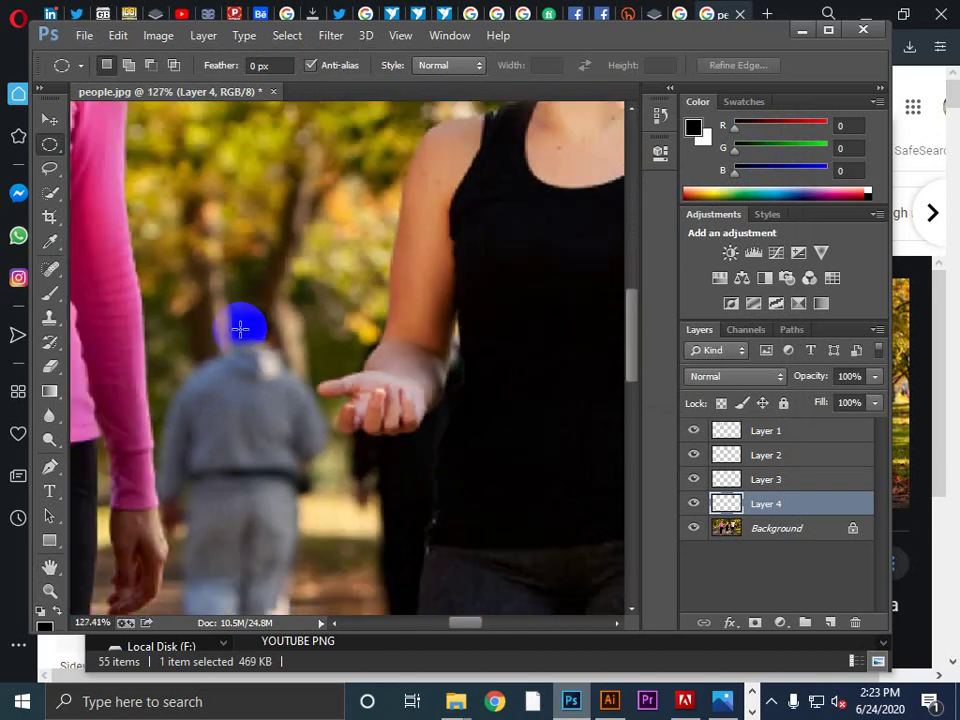
pyautogui.scroll(-2, 240, 328)
pyautogui.scroll(1, 338, 326)
pyautogui.hscroll(-2, 345, 330)
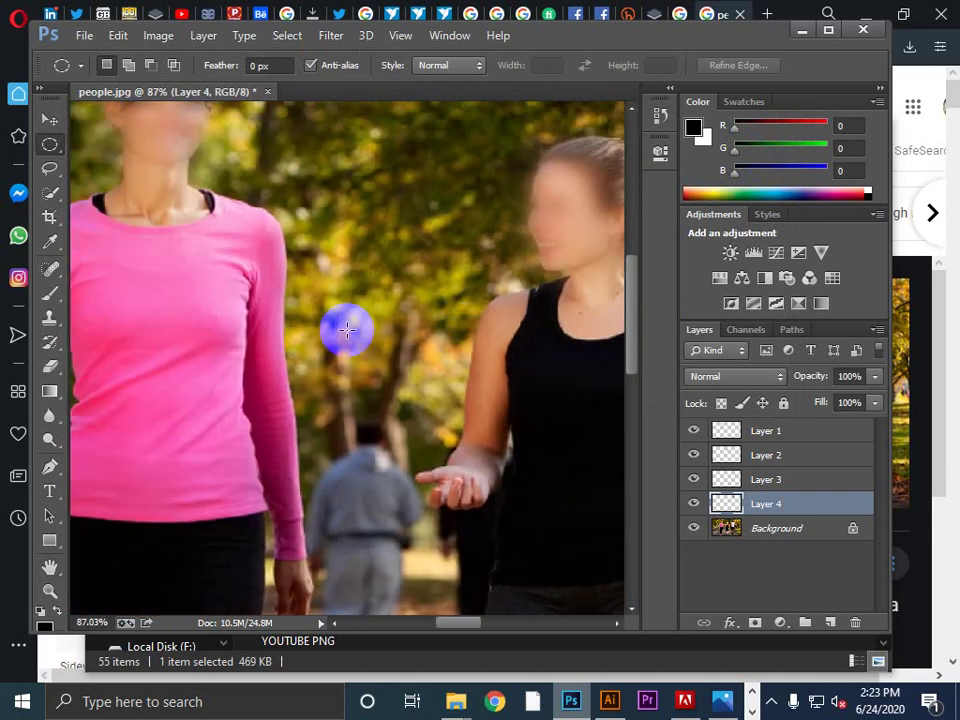
pyautogui.scroll(-3, 346, 330)
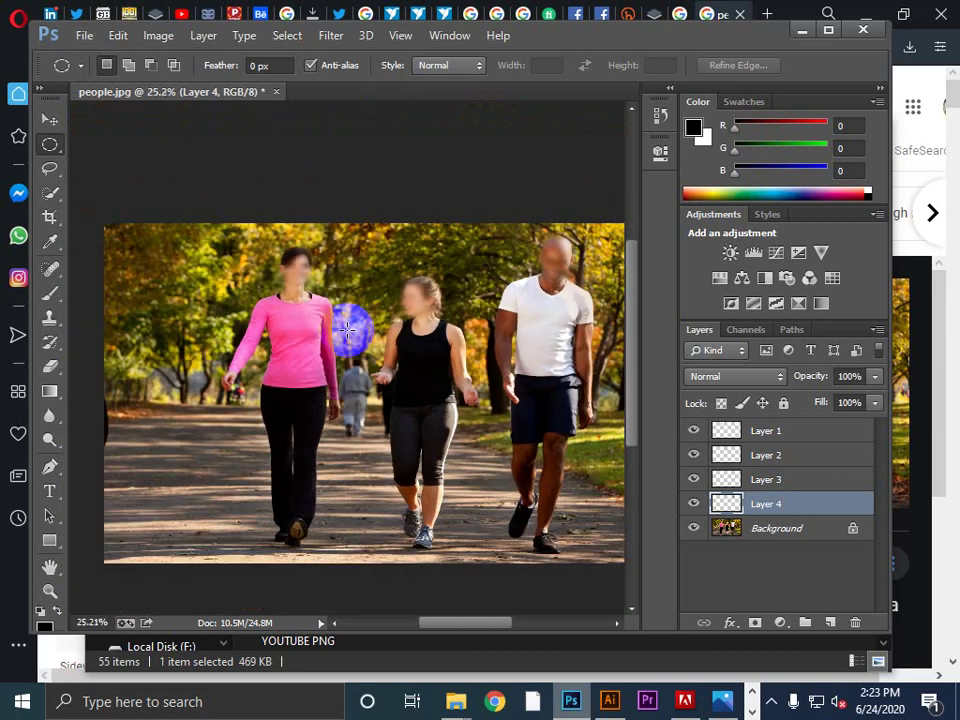
pyautogui.scroll(1, 346, 330)
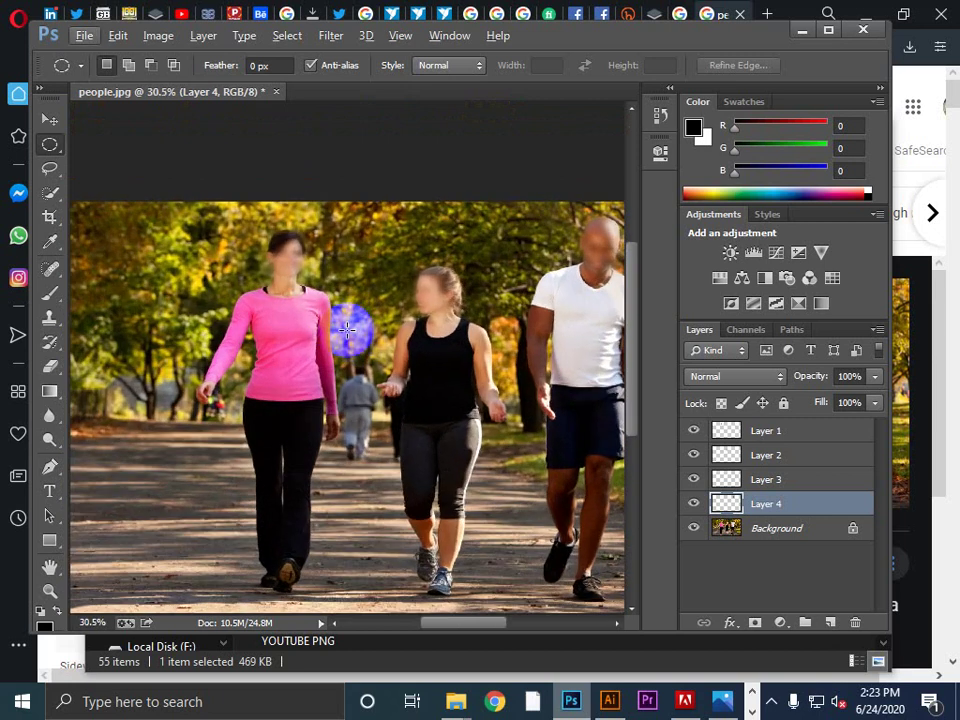
pyautogui.hscroll(3, 343, 326)
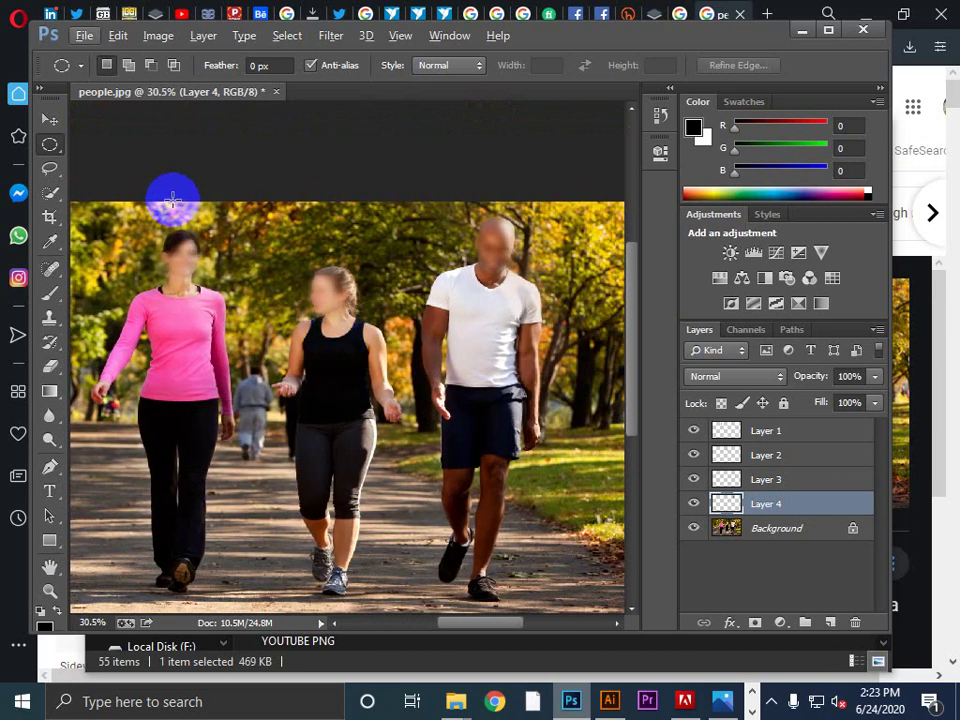
# Start saving the image as a JPEG copy named "blur effect peole"
pyautogui.click(84, 36)
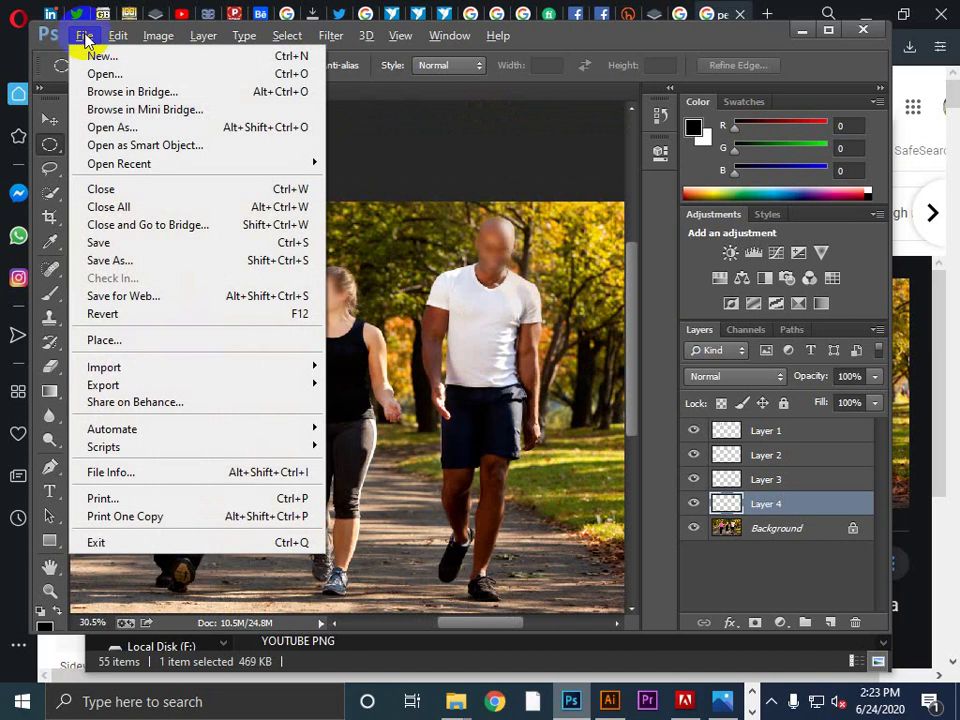
pyautogui.click(112, 261)
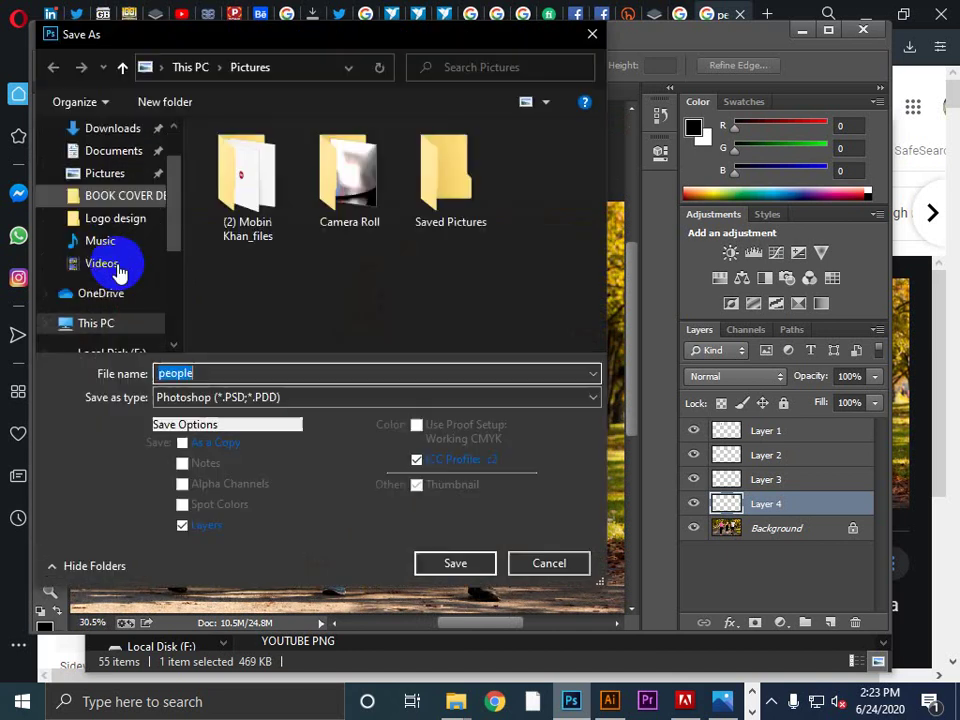
pyautogui.click(241, 399)
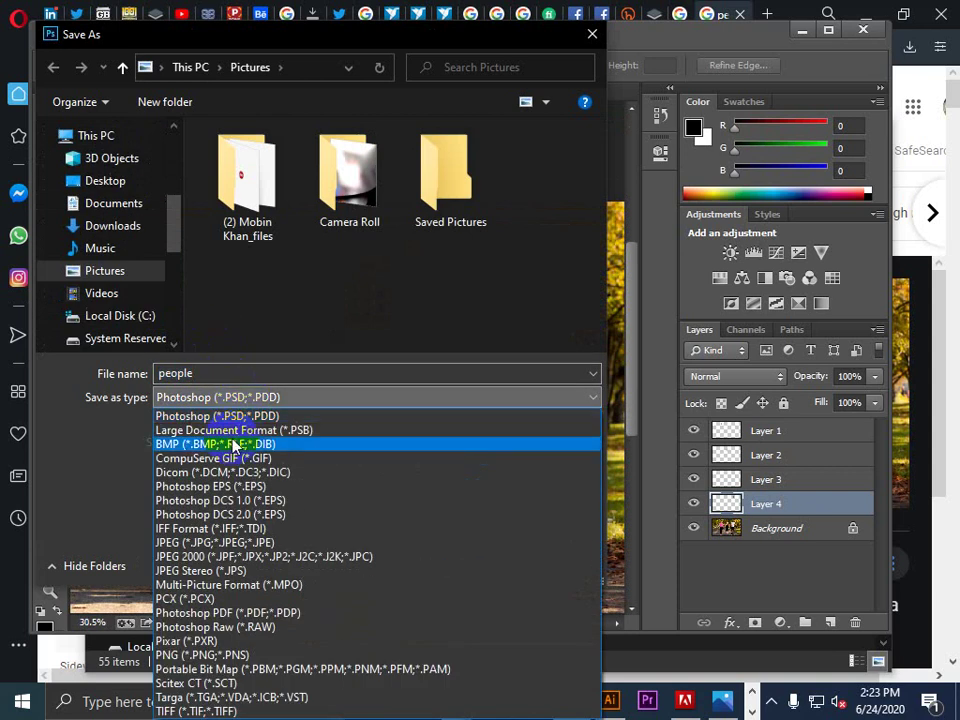
pyautogui.click(203, 542)
pyautogui.doubleClick(225, 375)
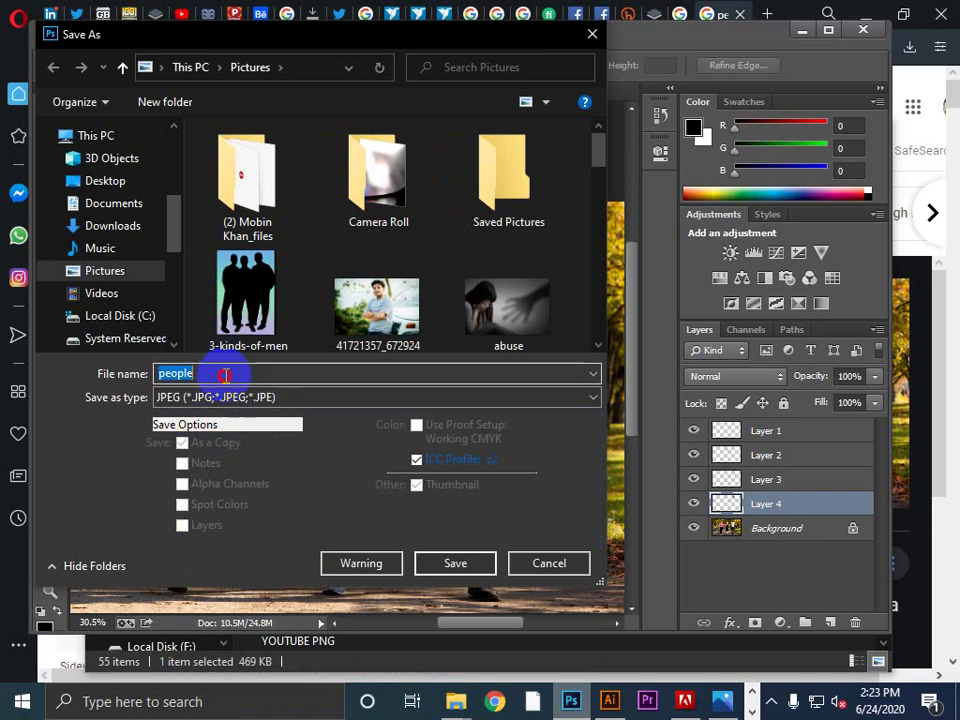
pyautogui.write('bl')
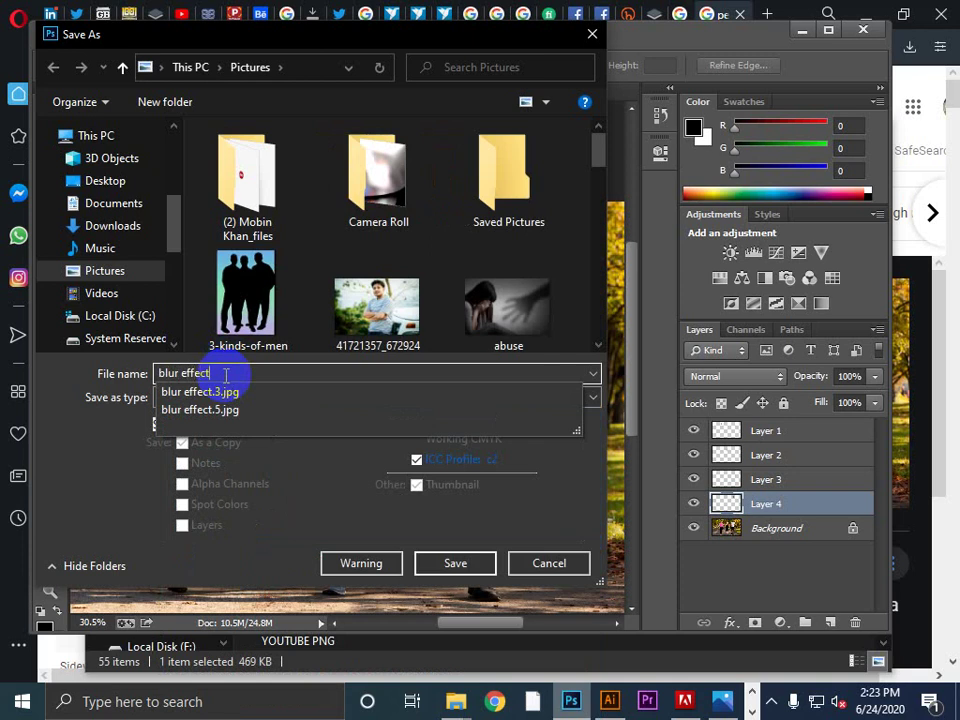
pyautogui.write('ur effect')
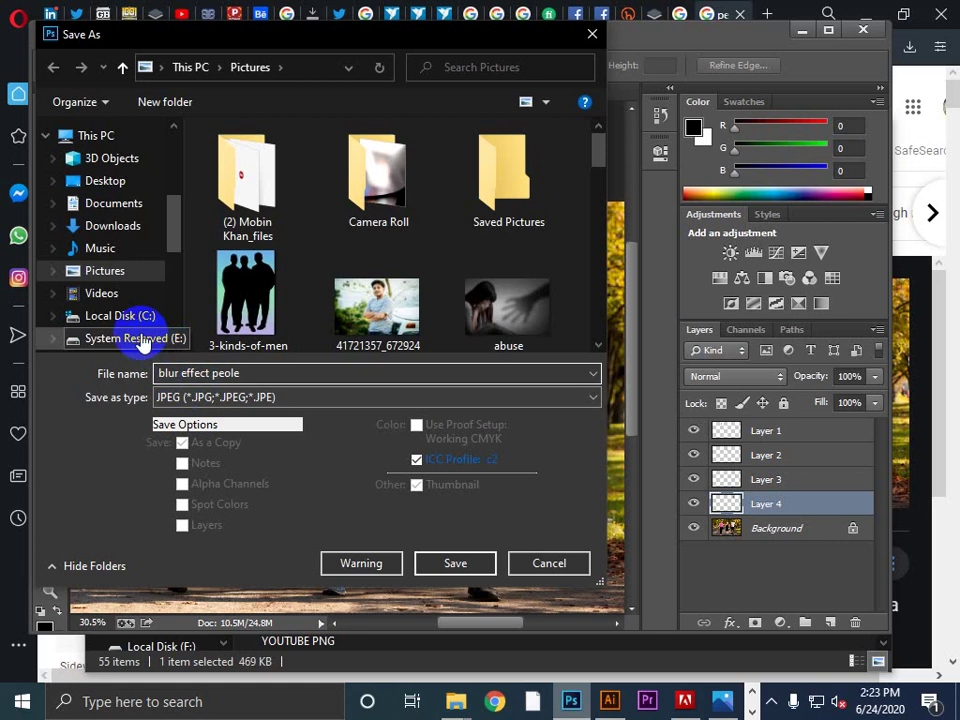
# Look through the Desktop, Downloads and Music folders, and choose Pictures as the save location for the JPEG
pyautogui.click(110, 184)
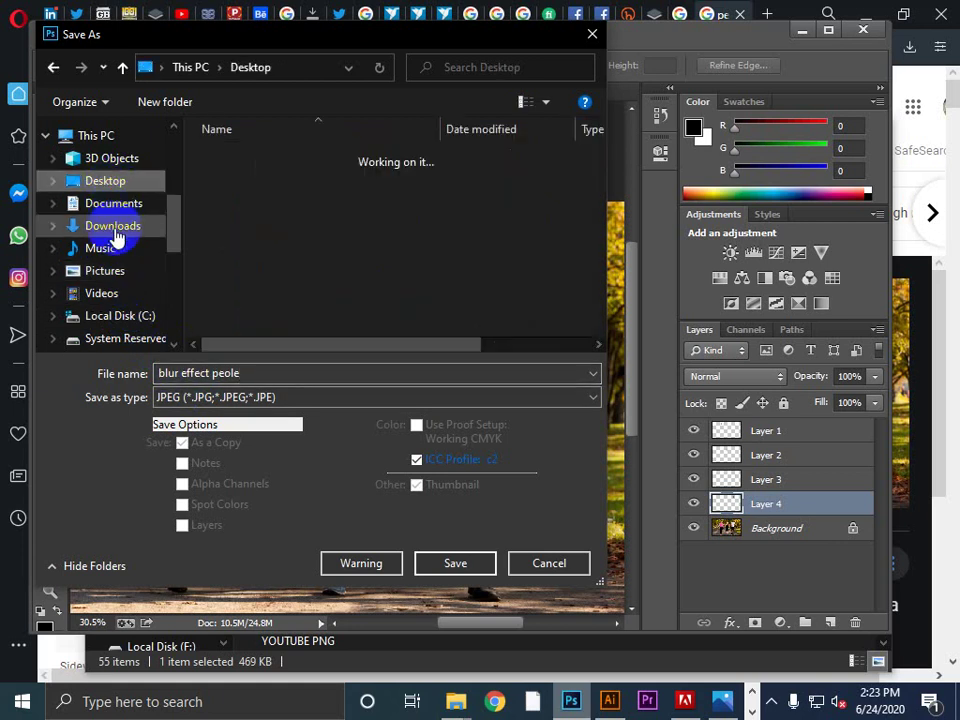
pyautogui.click(115, 225)
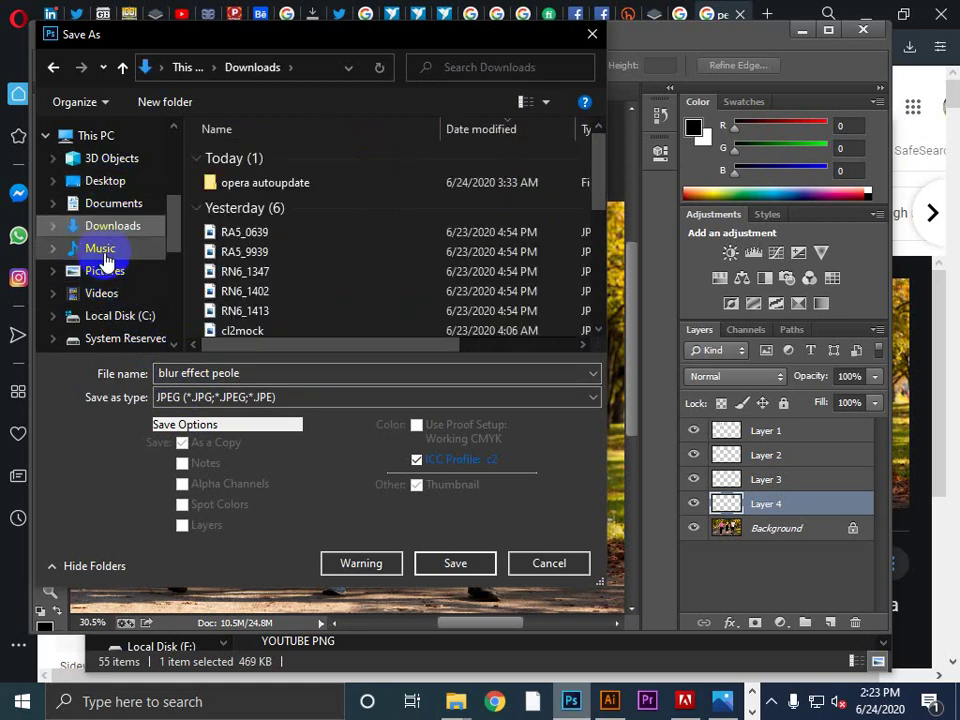
pyautogui.click(102, 252)
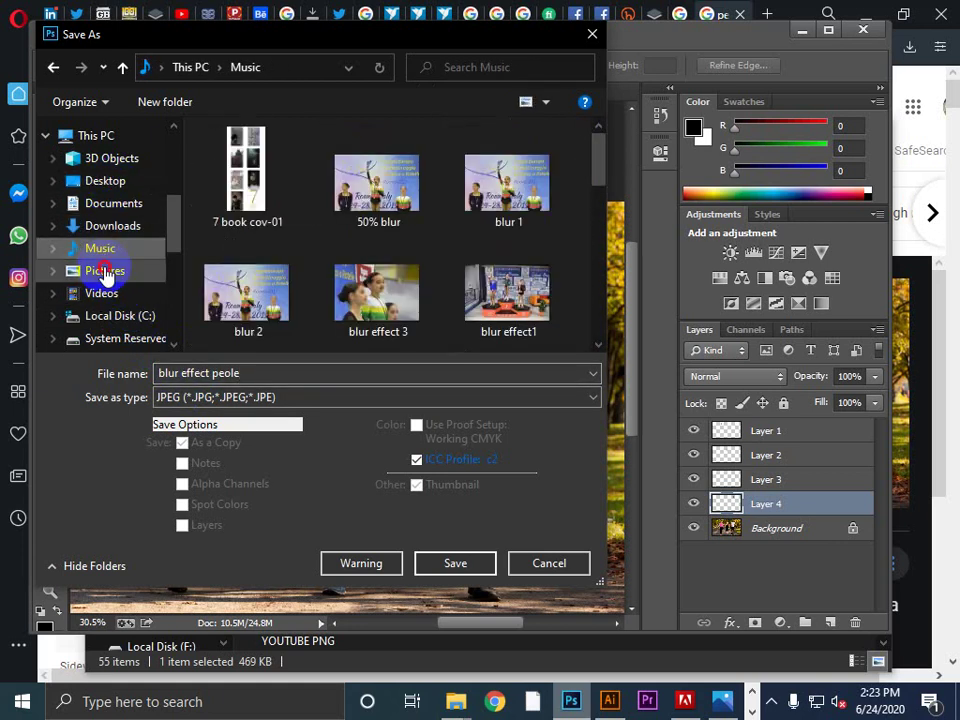
pyautogui.click(106, 275)
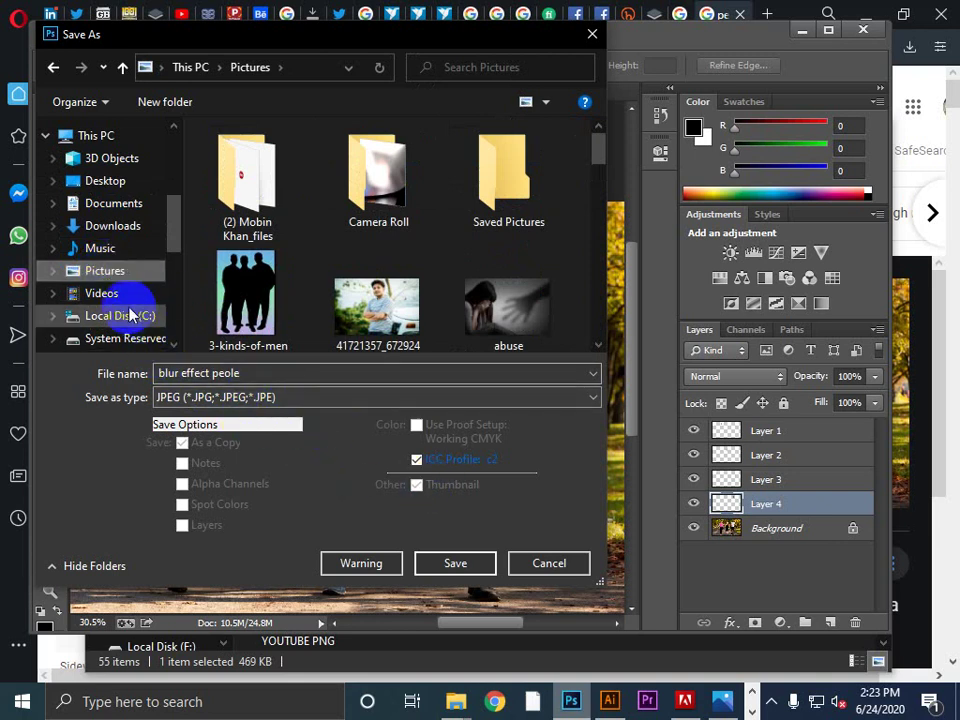
pyautogui.click(456, 565)
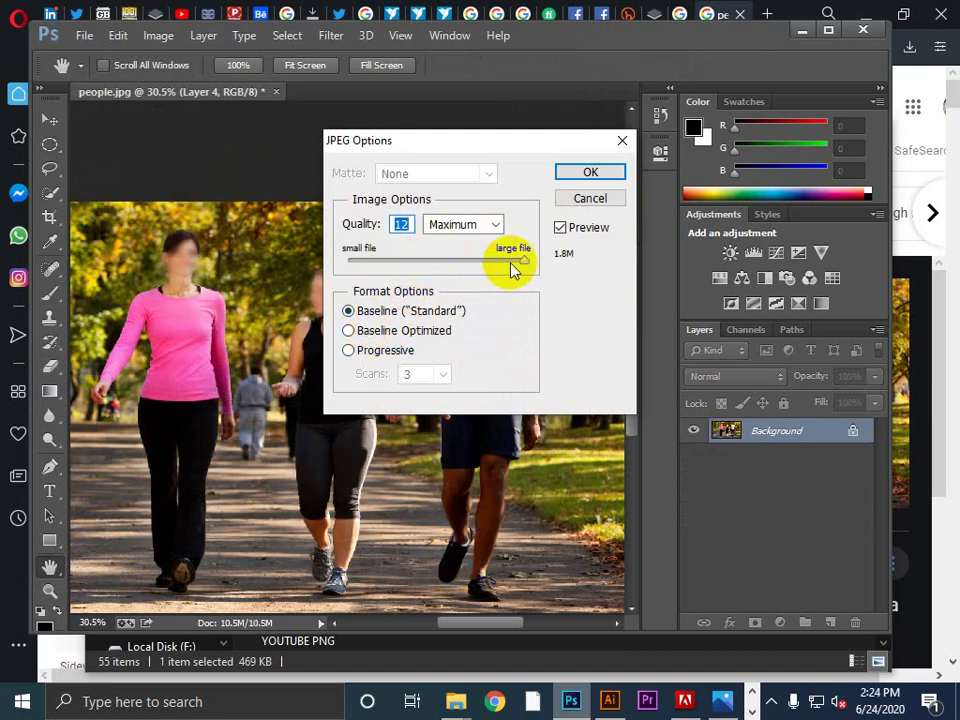
# Try JPEG quality 6 (Medium) and finish the save at quality 12 (Maximum)
pyautogui.moveTo(525, 265); pyautogui.dragTo(440, 291)
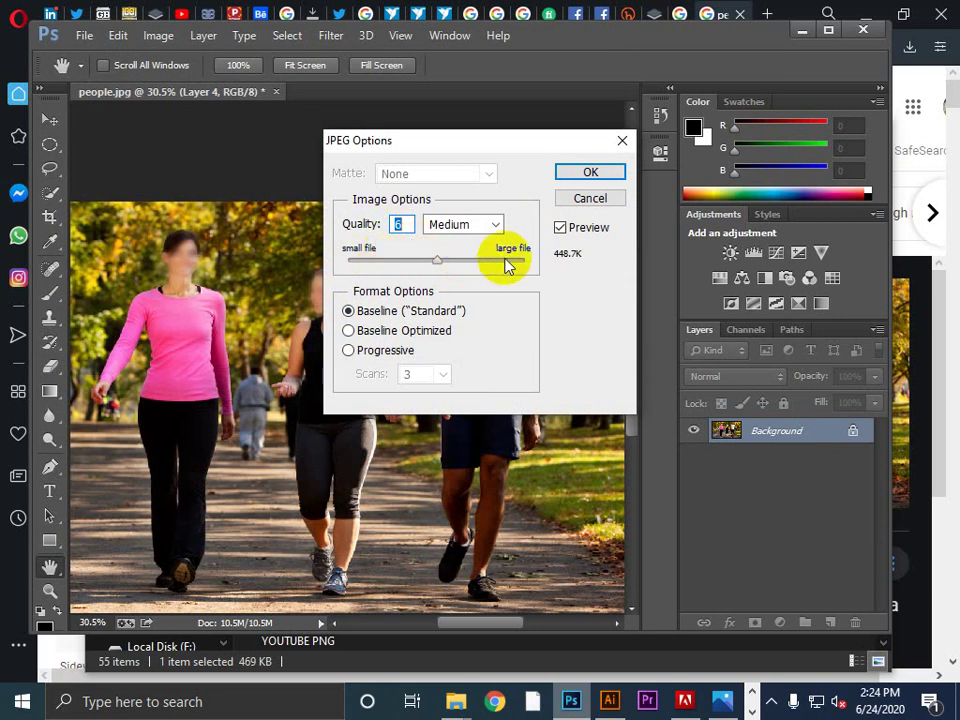
pyautogui.moveTo(436, 264); pyautogui.dragTo(556, 286)
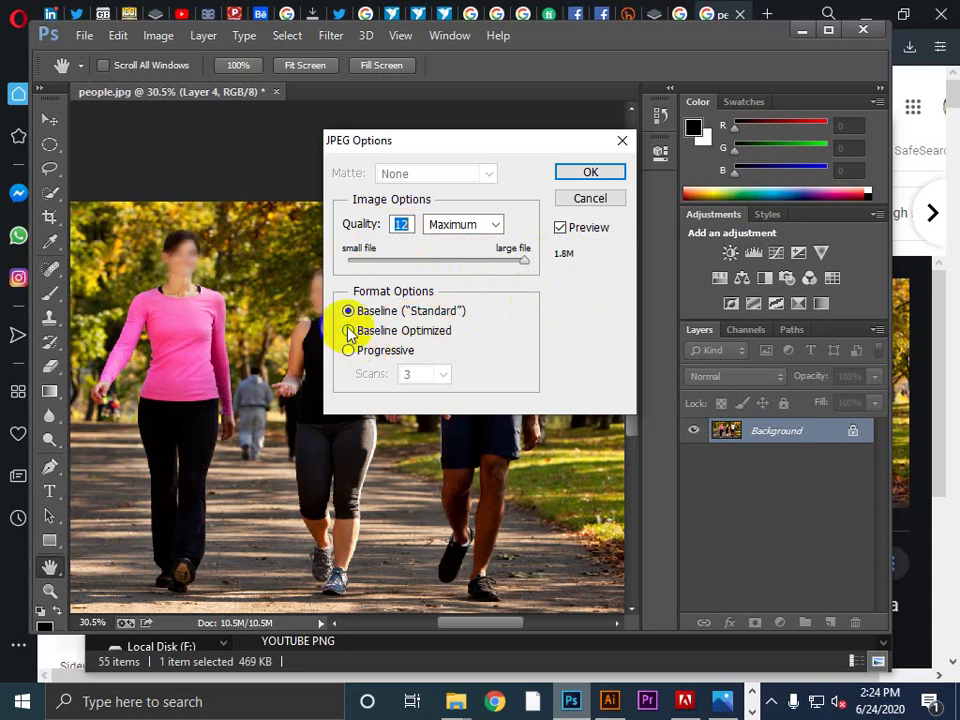
pyautogui.click(586, 173)
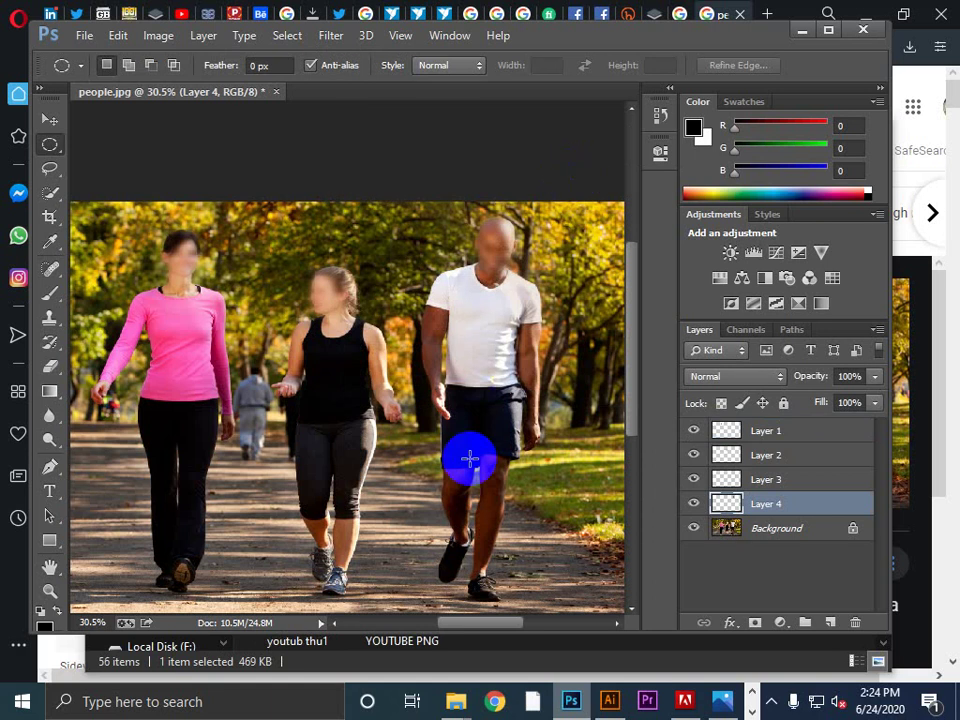
# Switch to File Explorer and find and select the exported "blur effect peole" image in the Pictures folder
pyautogui.moveTo(455, 706)
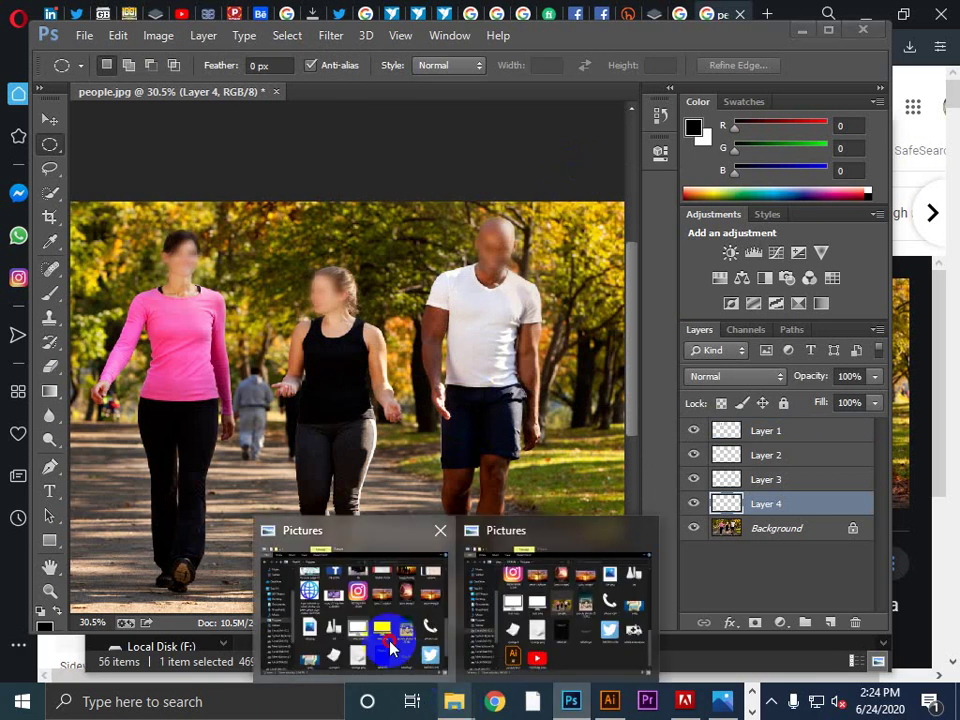
pyautogui.click(390, 643)
pyautogui.click(79, 388)
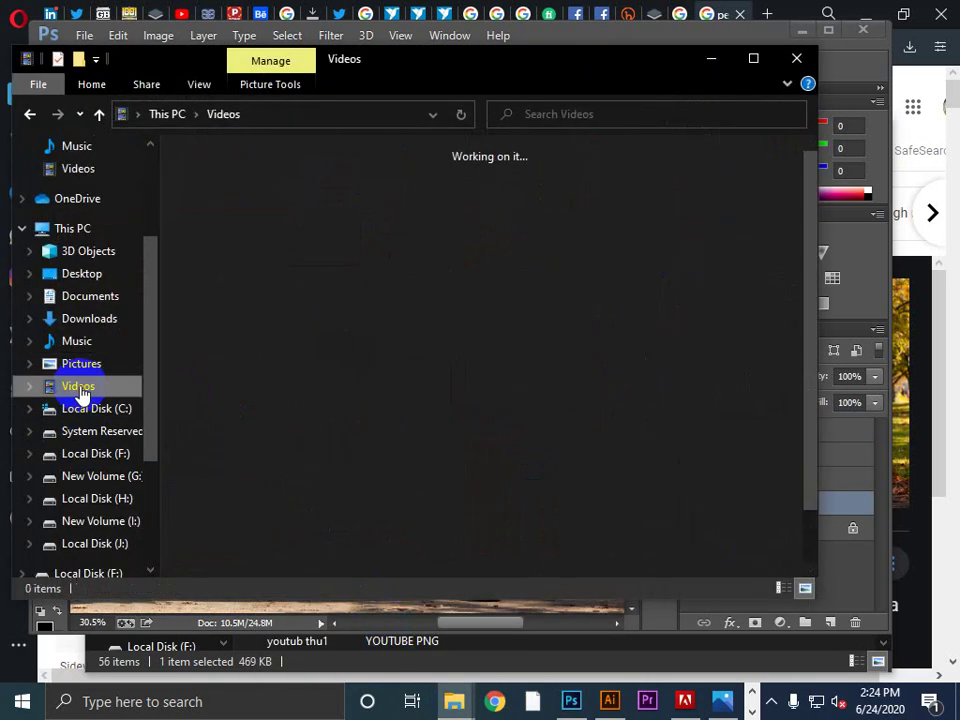
pyautogui.click(78, 364)
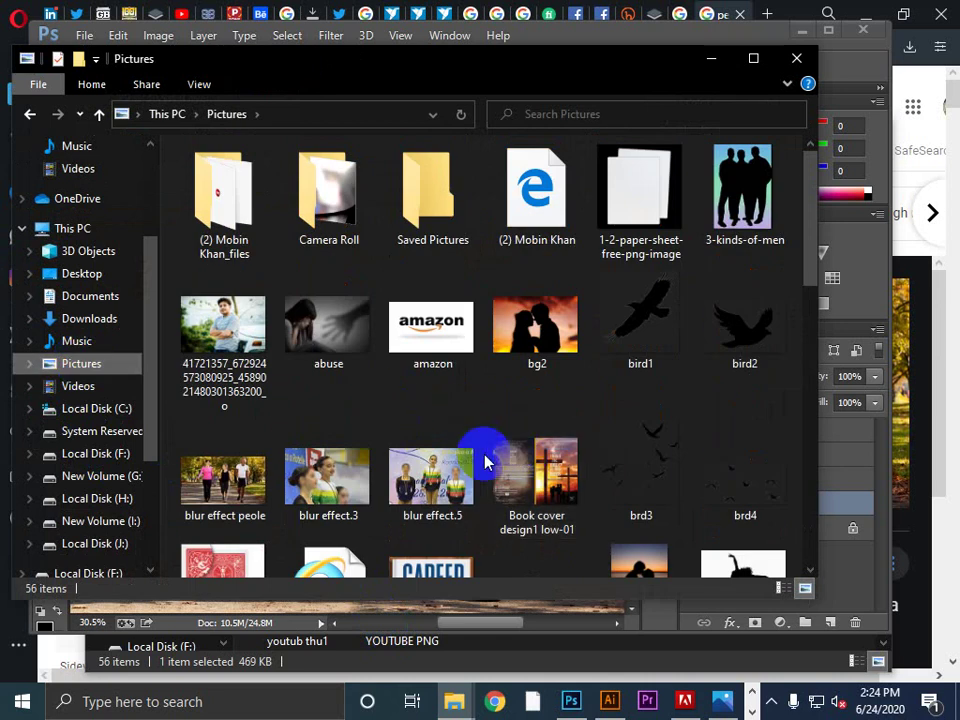
pyautogui.scroll(-6, 489, 458)
pyautogui.scroll(6, 489, 461)
pyautogui.scroll(-6, 484, 460)
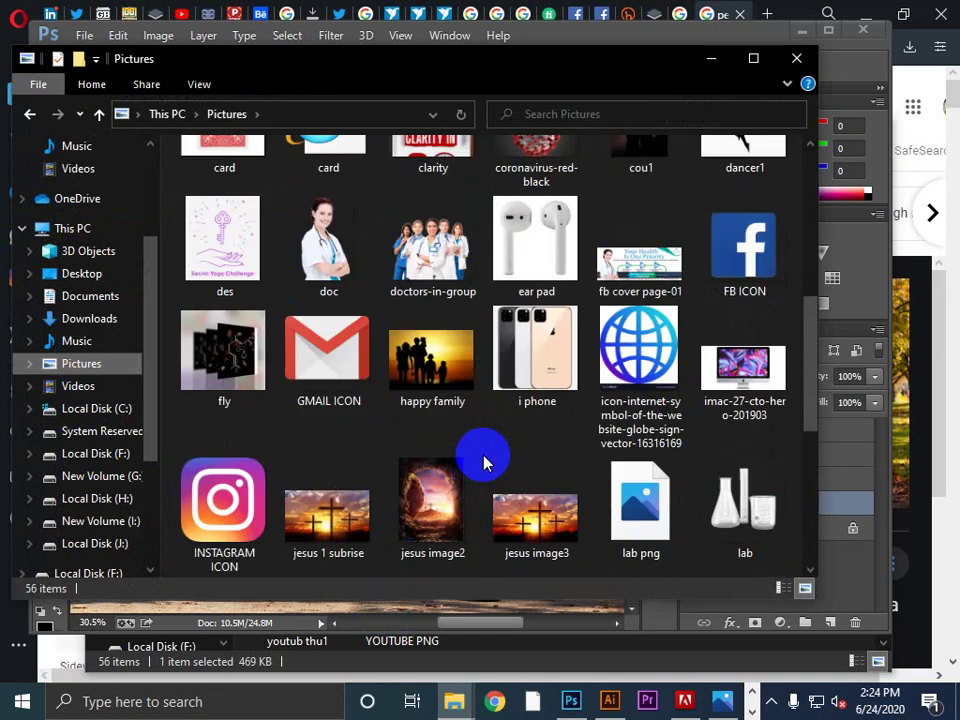
pyautogui.scroll(6, 484, 462)
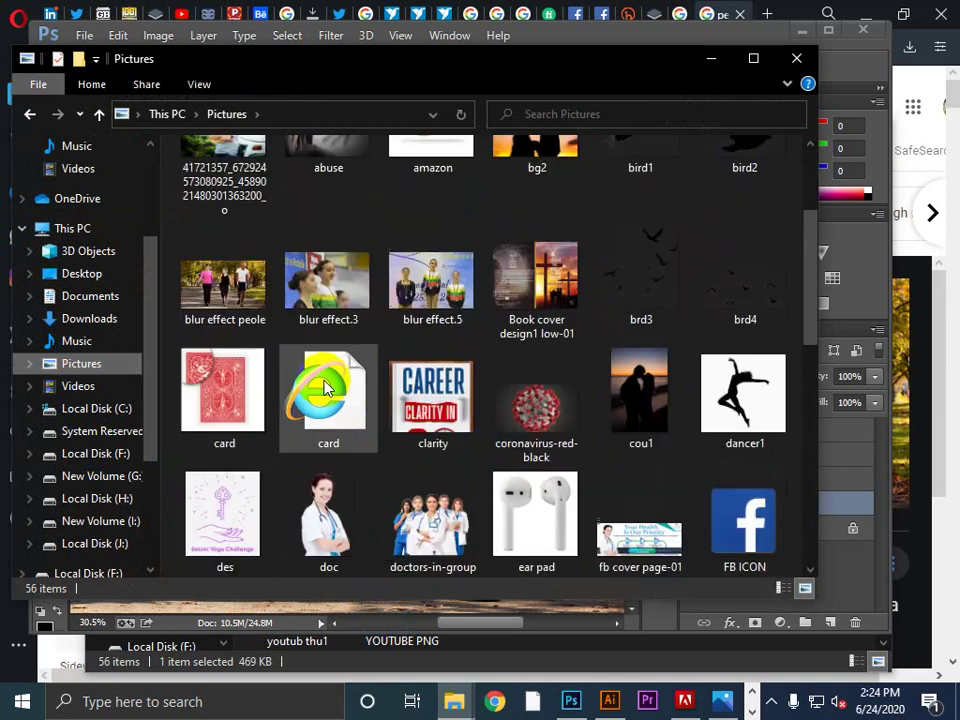
pyautogui.click(232, 290)
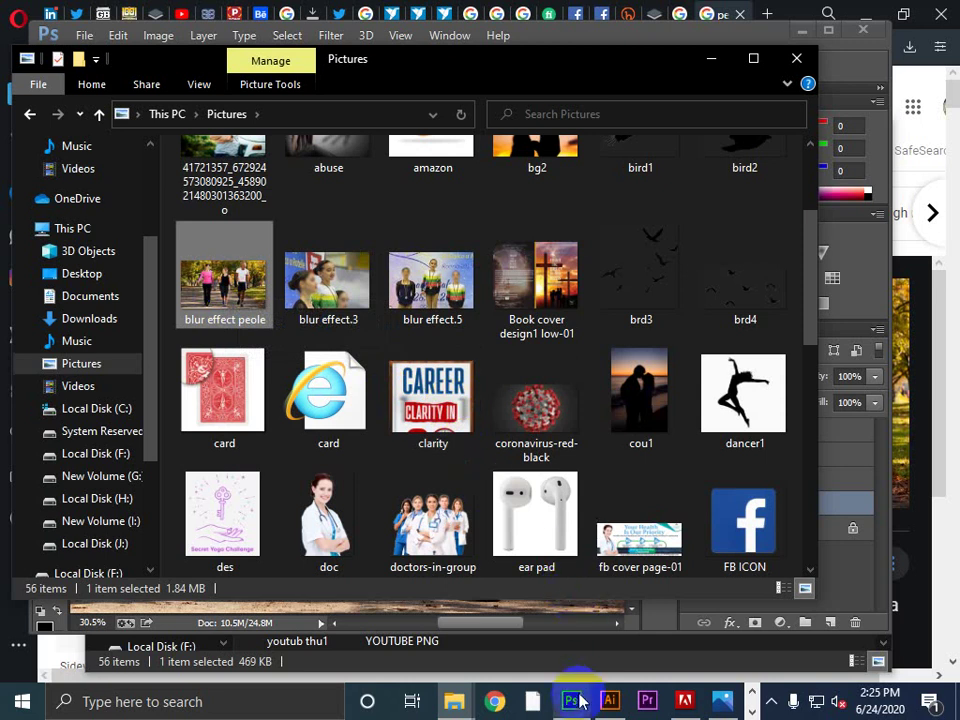
pyautogui.moveTo(578, 704)
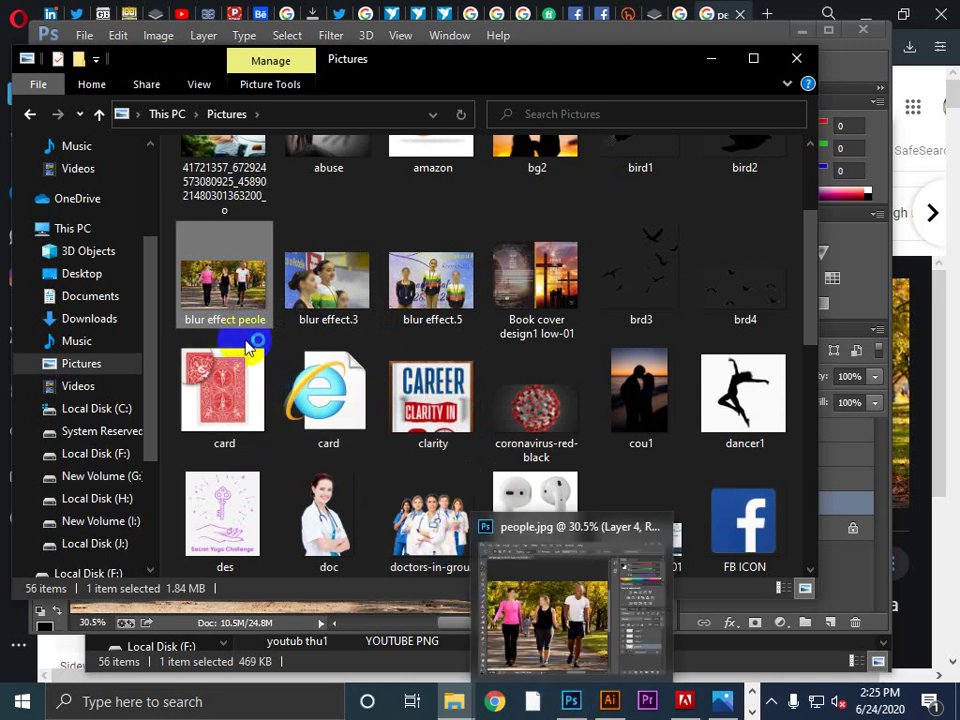
pyautogui.click(247, 290)
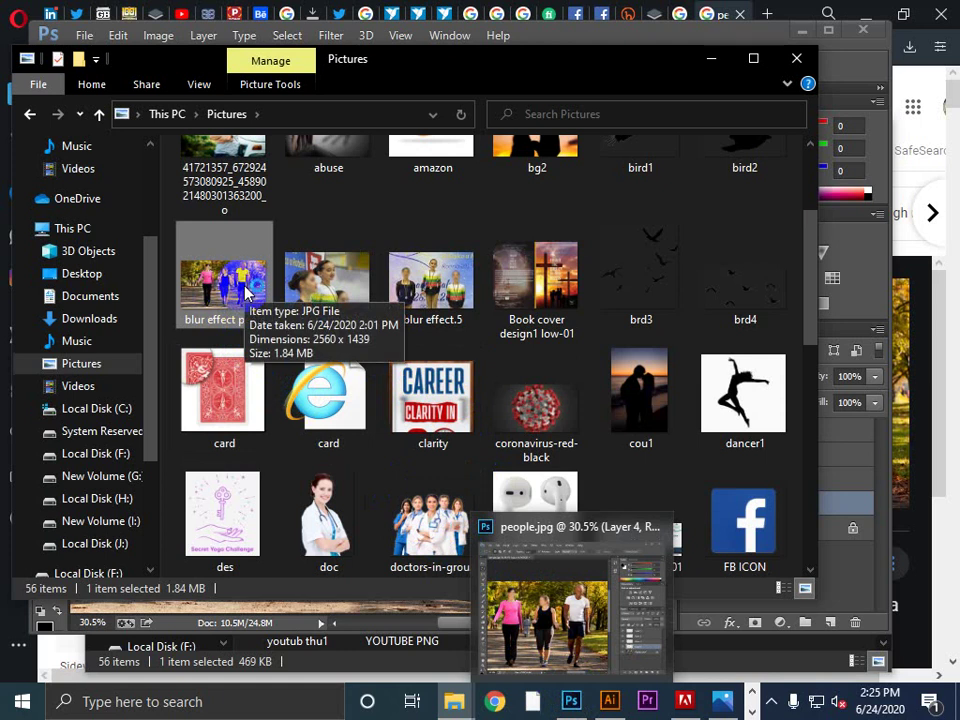